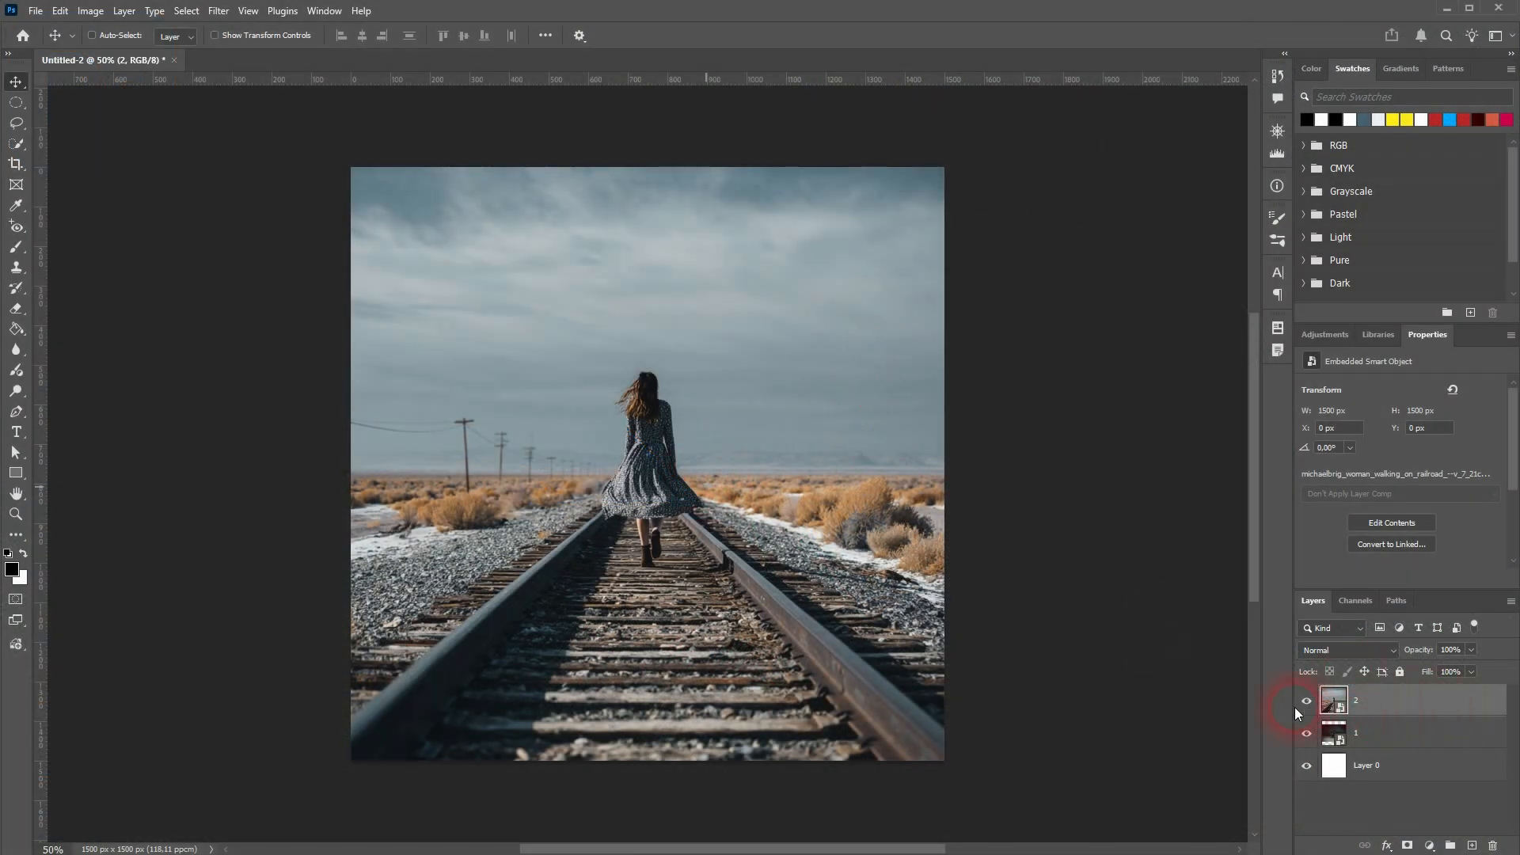
Step: Hide layer 2 and enlarge the camera photo on layer 1 to about 14.6% so it covers the whole canvas
left_click(1306, 701)
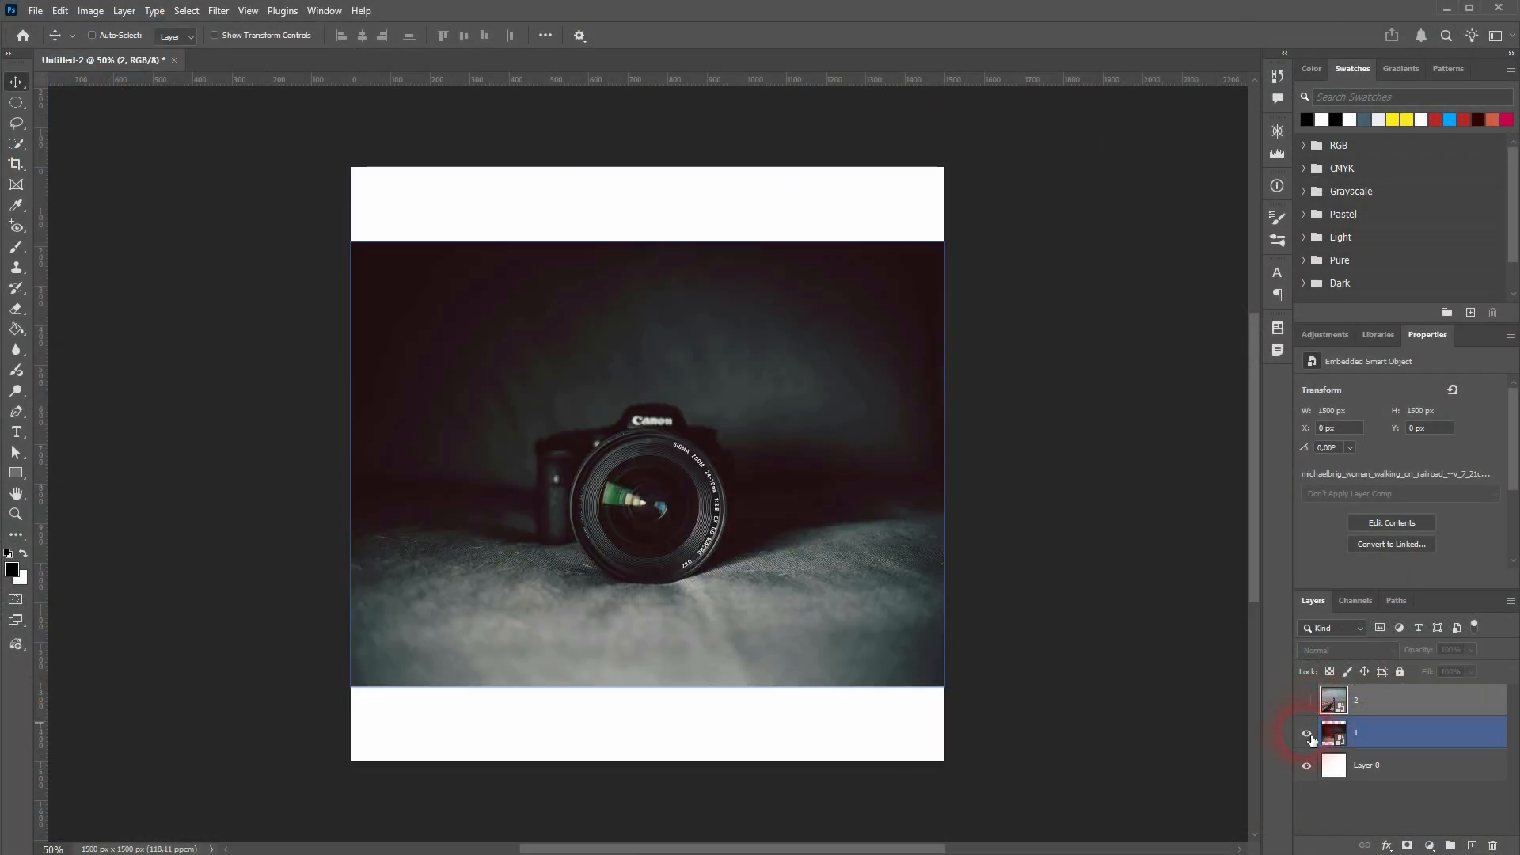
left_click(1307, 733)
left_click(1330, 736)
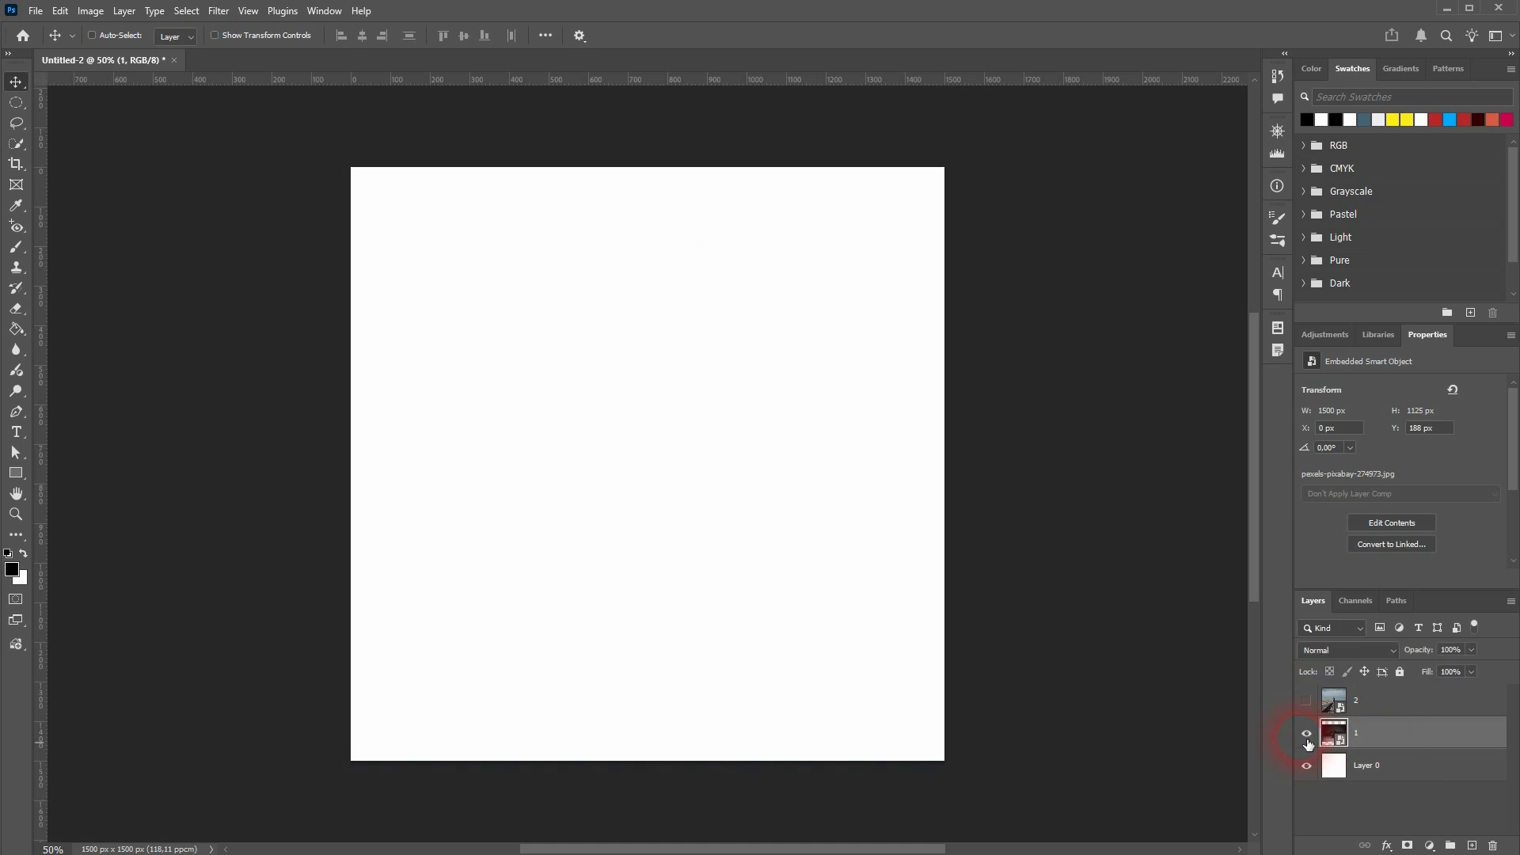
left_click(1306, 733)
key("ctrl+t")
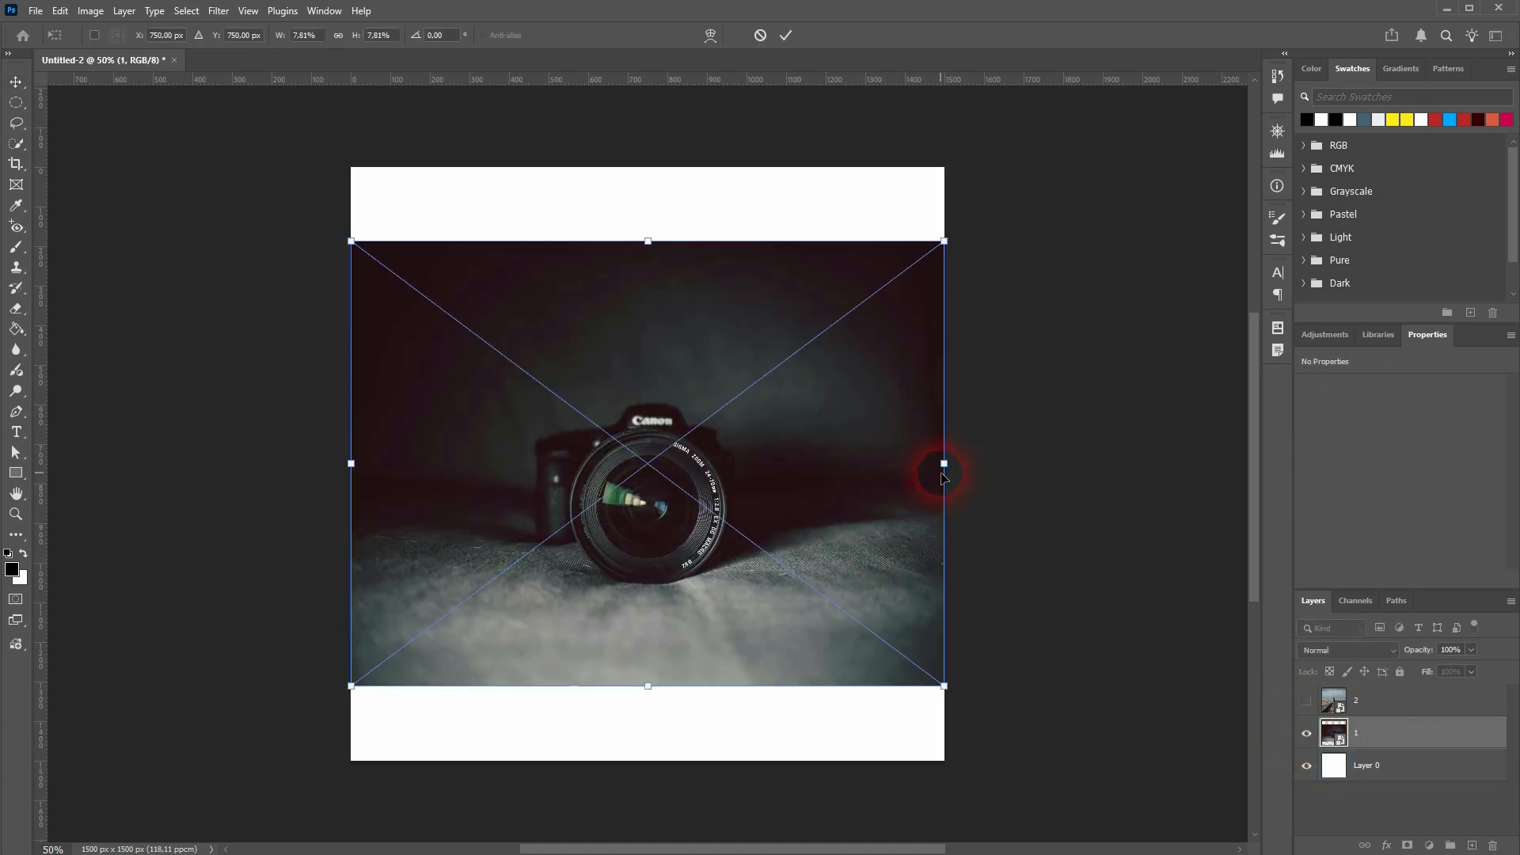
left_click_drag(954, 465, 1213, 510)
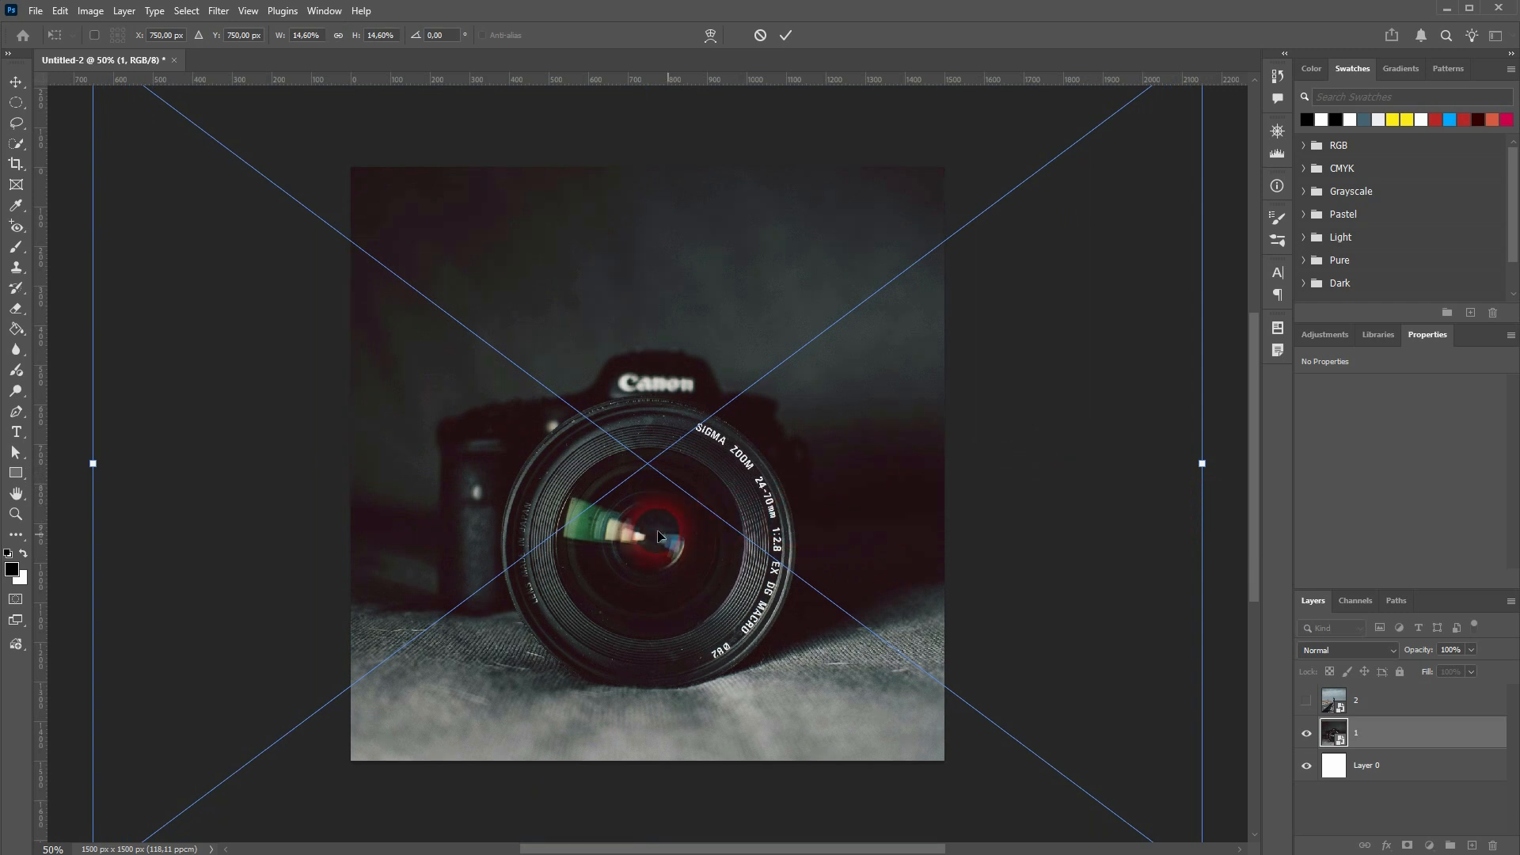
key("Return")
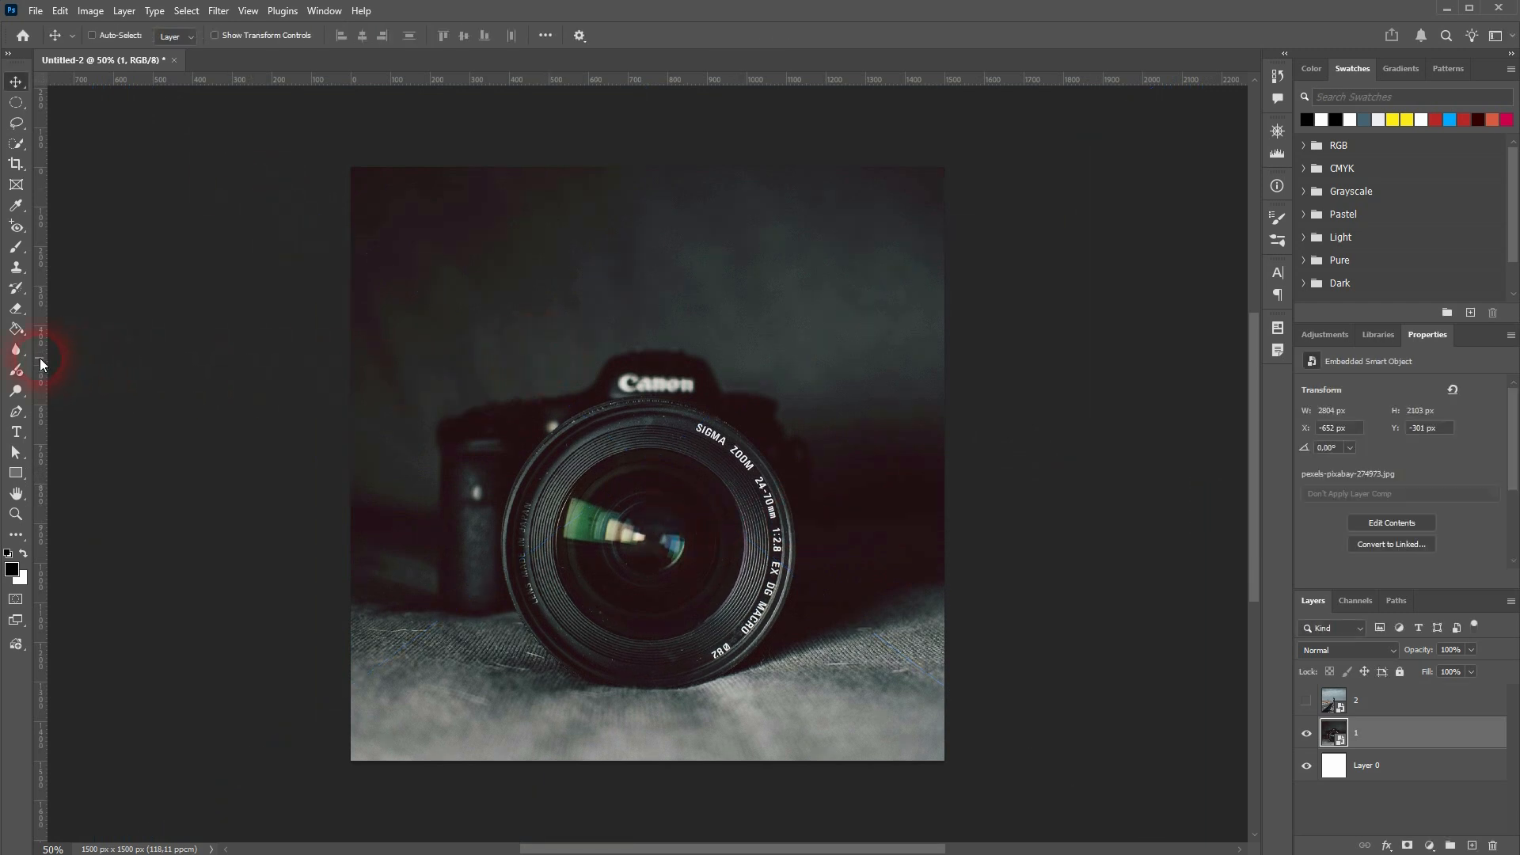
Step: Place a vertical and a horizontal guide through the canvas centre and move the camera photo so its lens is centred on them
left_click_drag(44, 364, 652, 417)
left_click_drag(653, 81, 663, 471)
left_click(1422, 734)
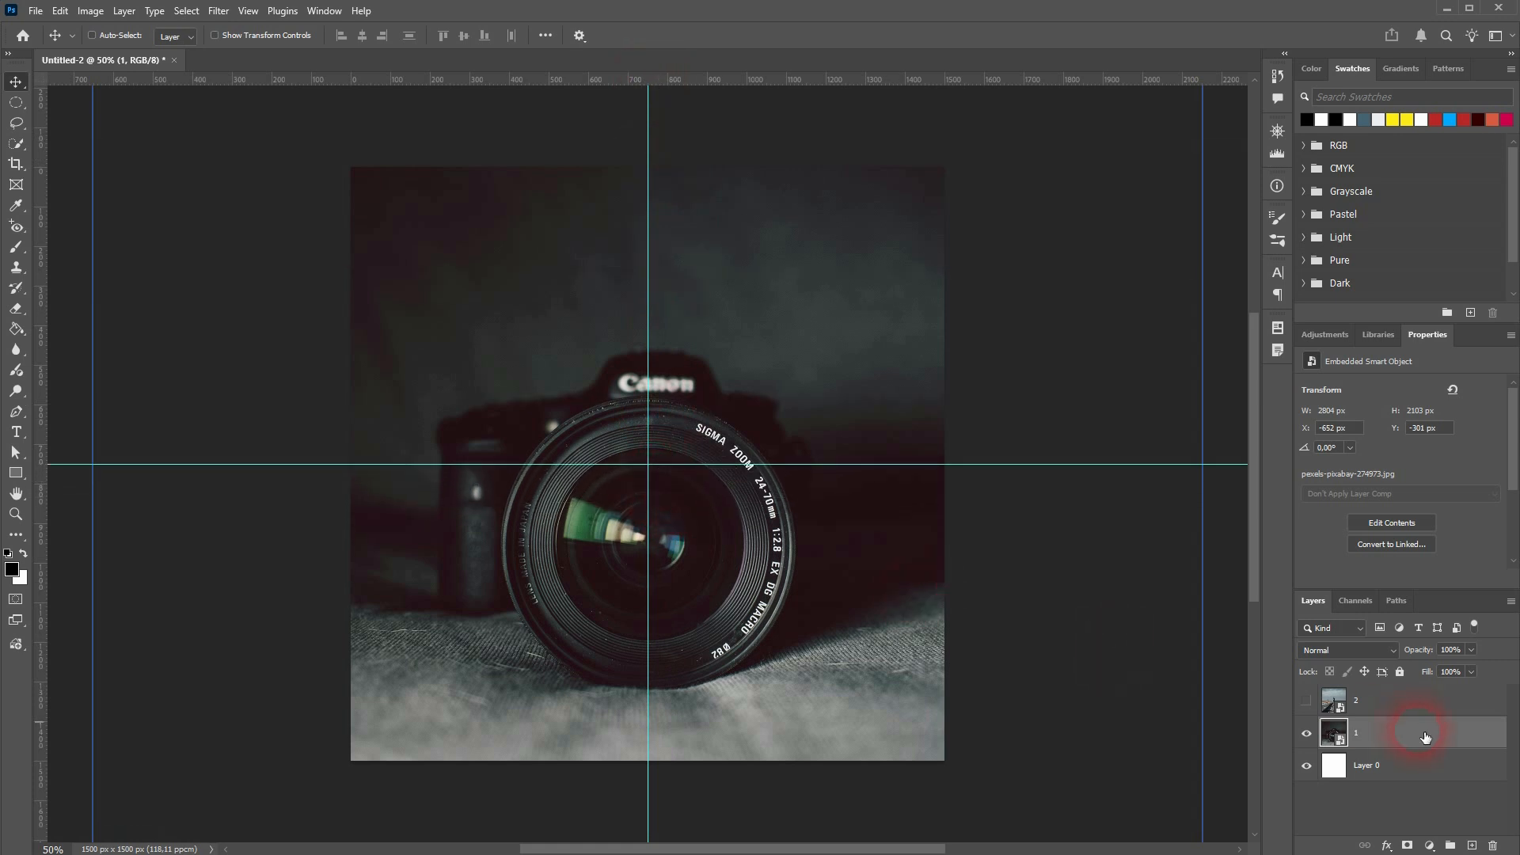
left_click_drag(730, 569, 711, 492)
scroll(724, 546, "down", 4)
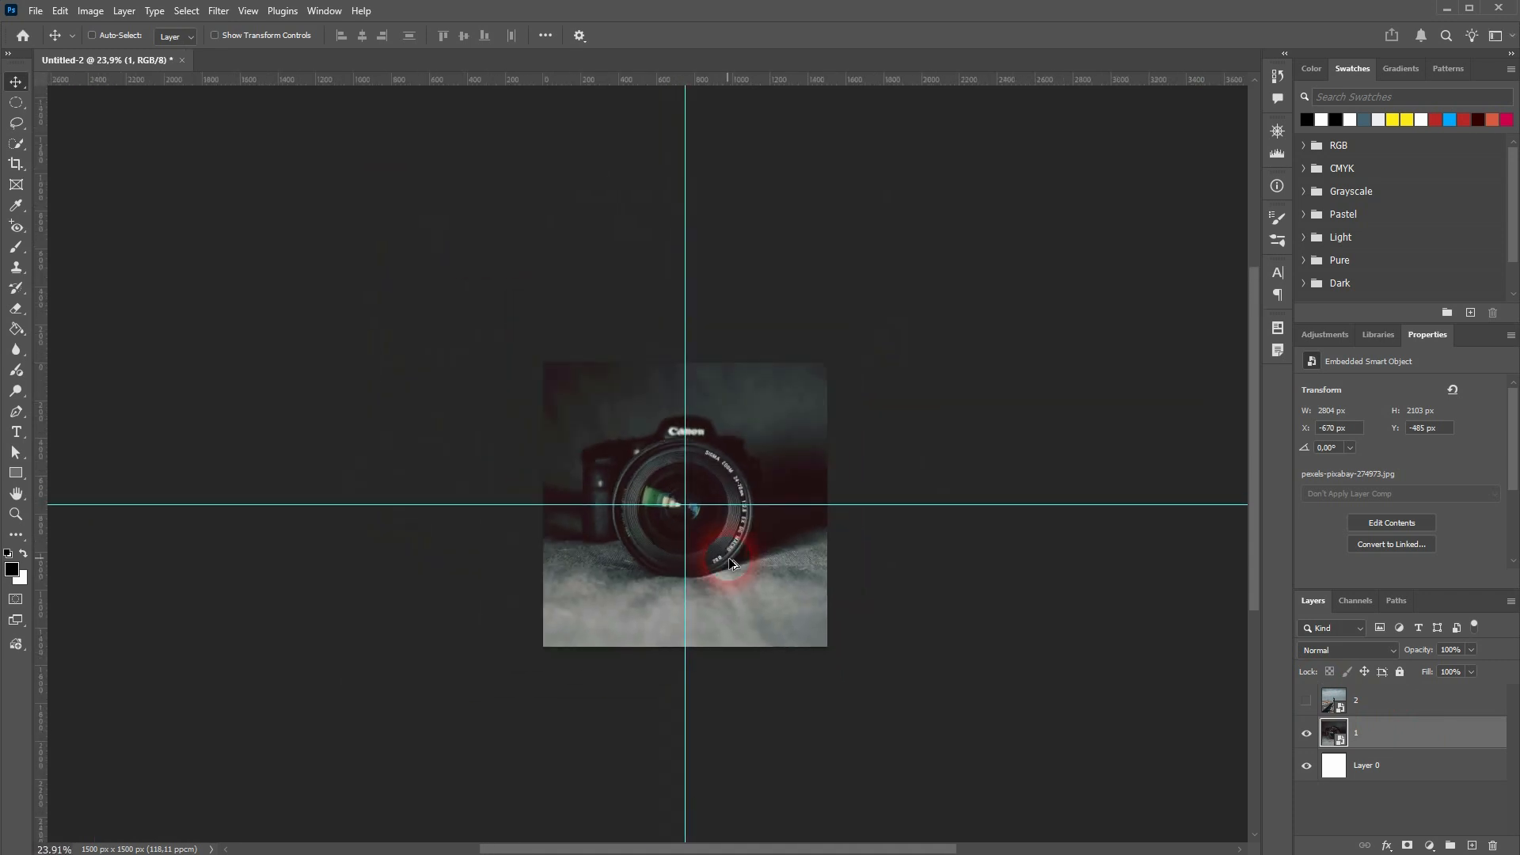
scroll(781, 559, "up", 3)
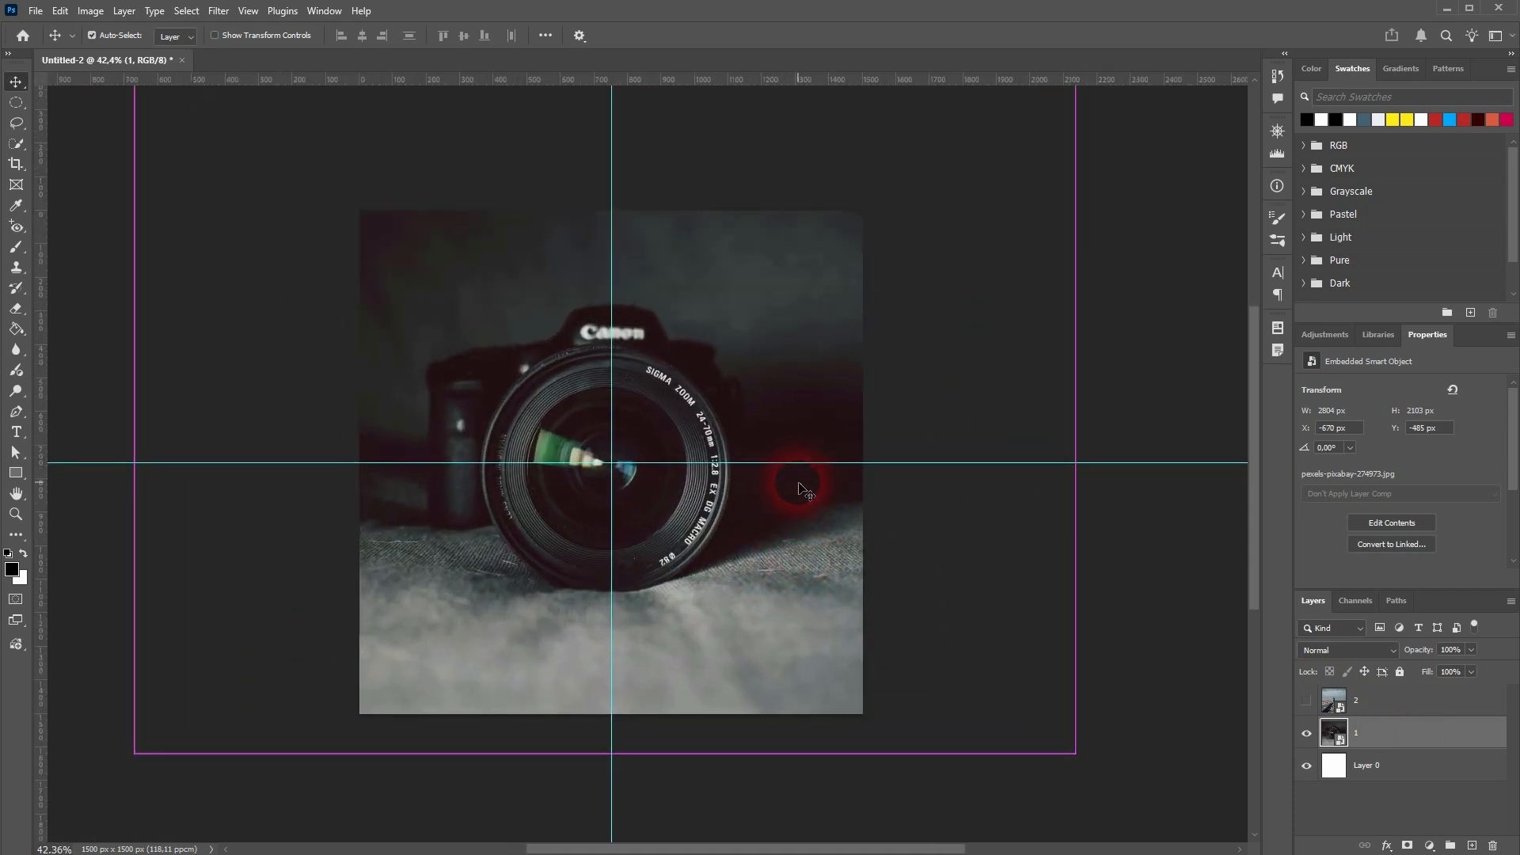
Step: Enlarge the camera photo to about 16.67% with its lens centred on the guides, and remove both guides
key("ctrl+t")
left_click_drag(1072, 400, 1141, 408)
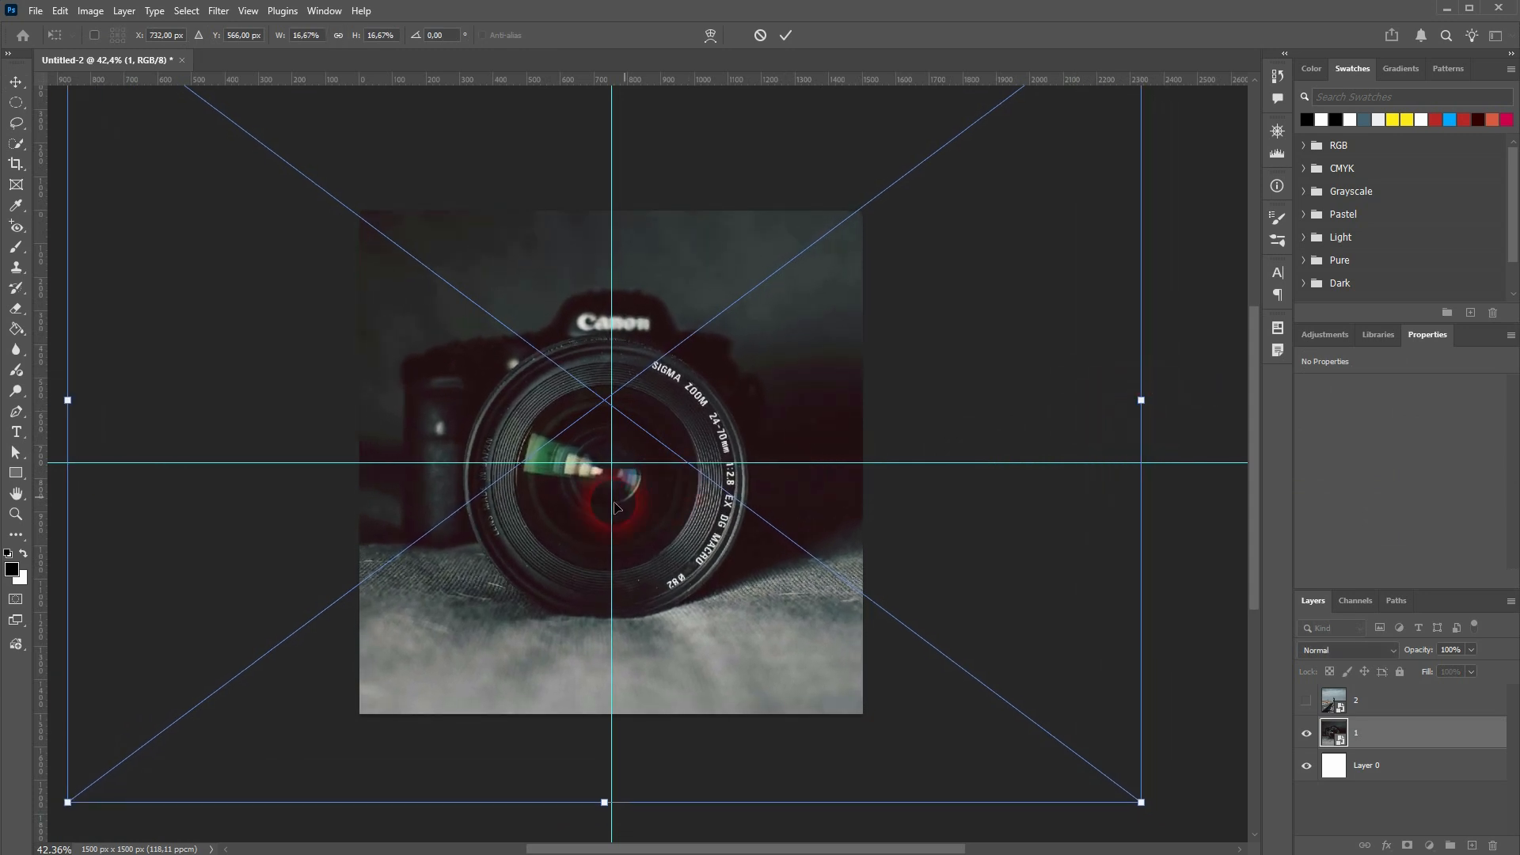
left_click_drag(659, 492, 655, 485)
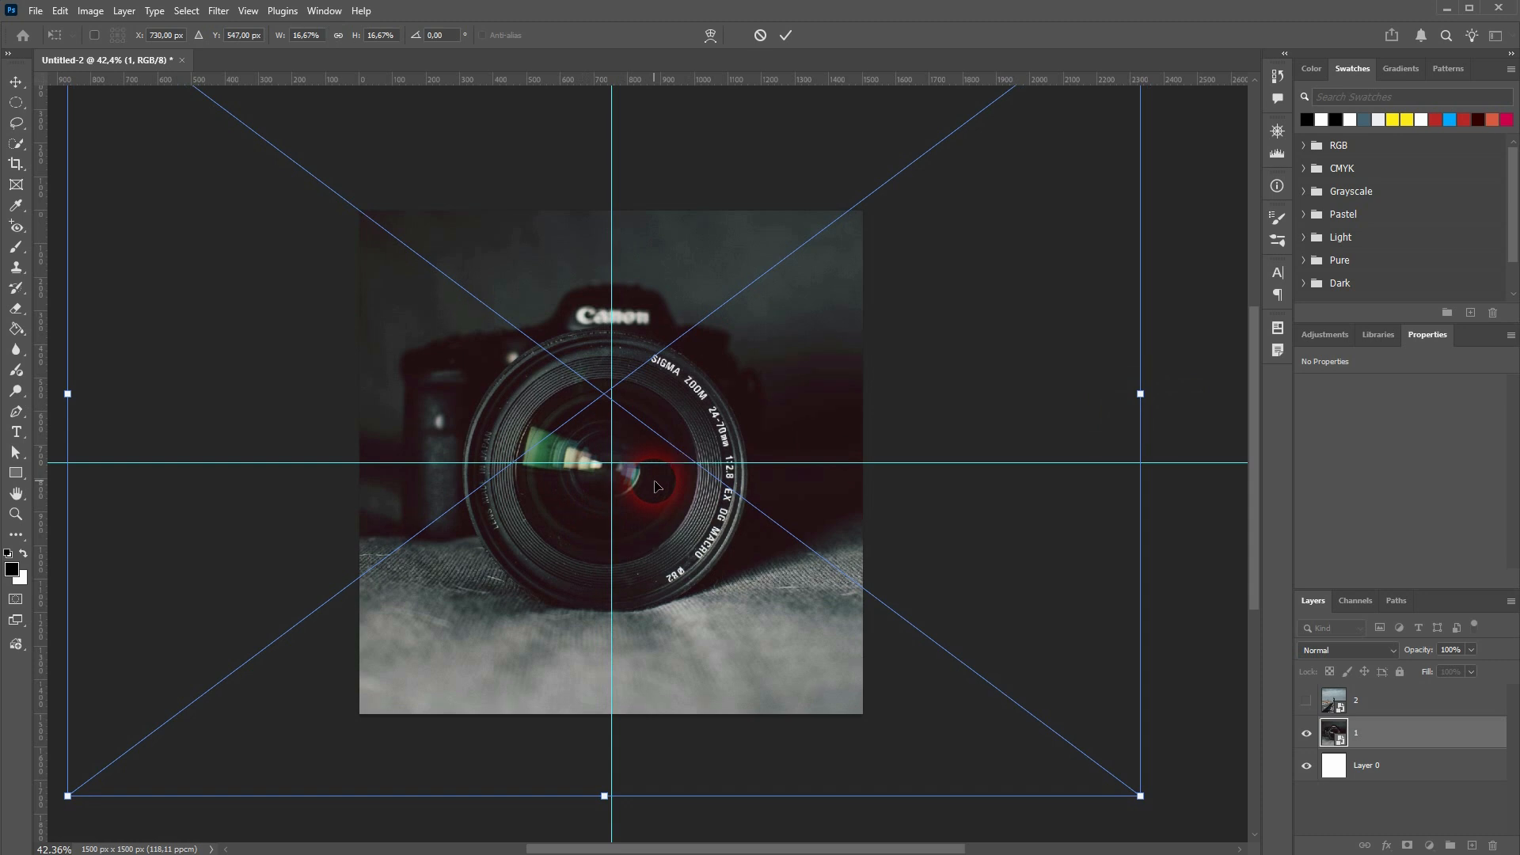
key("Return")
left_click_drag(478, 336, 40, 340)
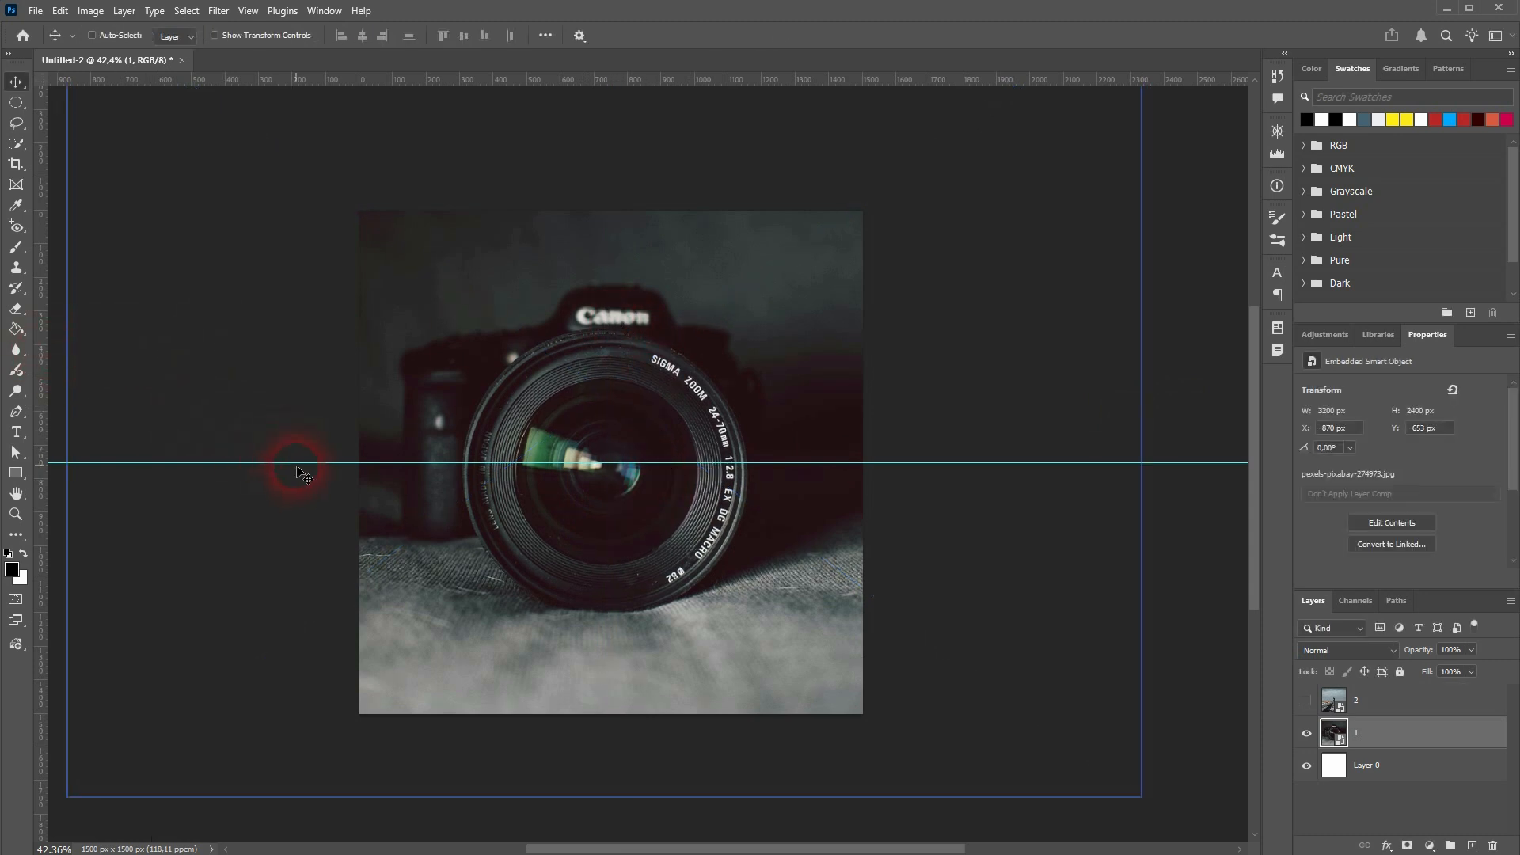
left_click_drag(303, 473, 338, 84)
Step: Show layer 2 and set its opacity to about 51%
left_click(1307, 701)
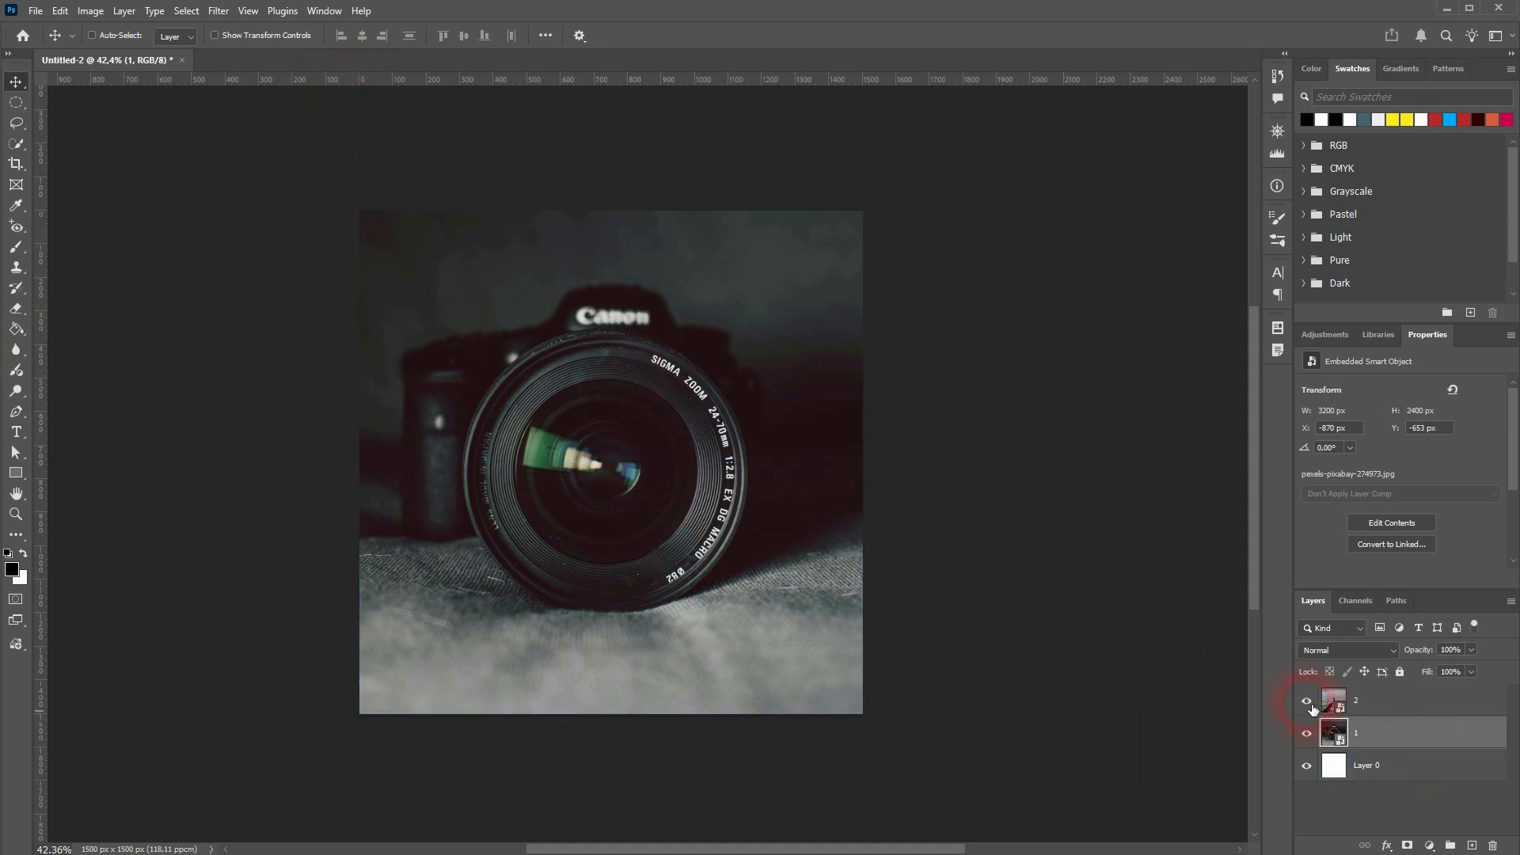
left_click(1408, 701)
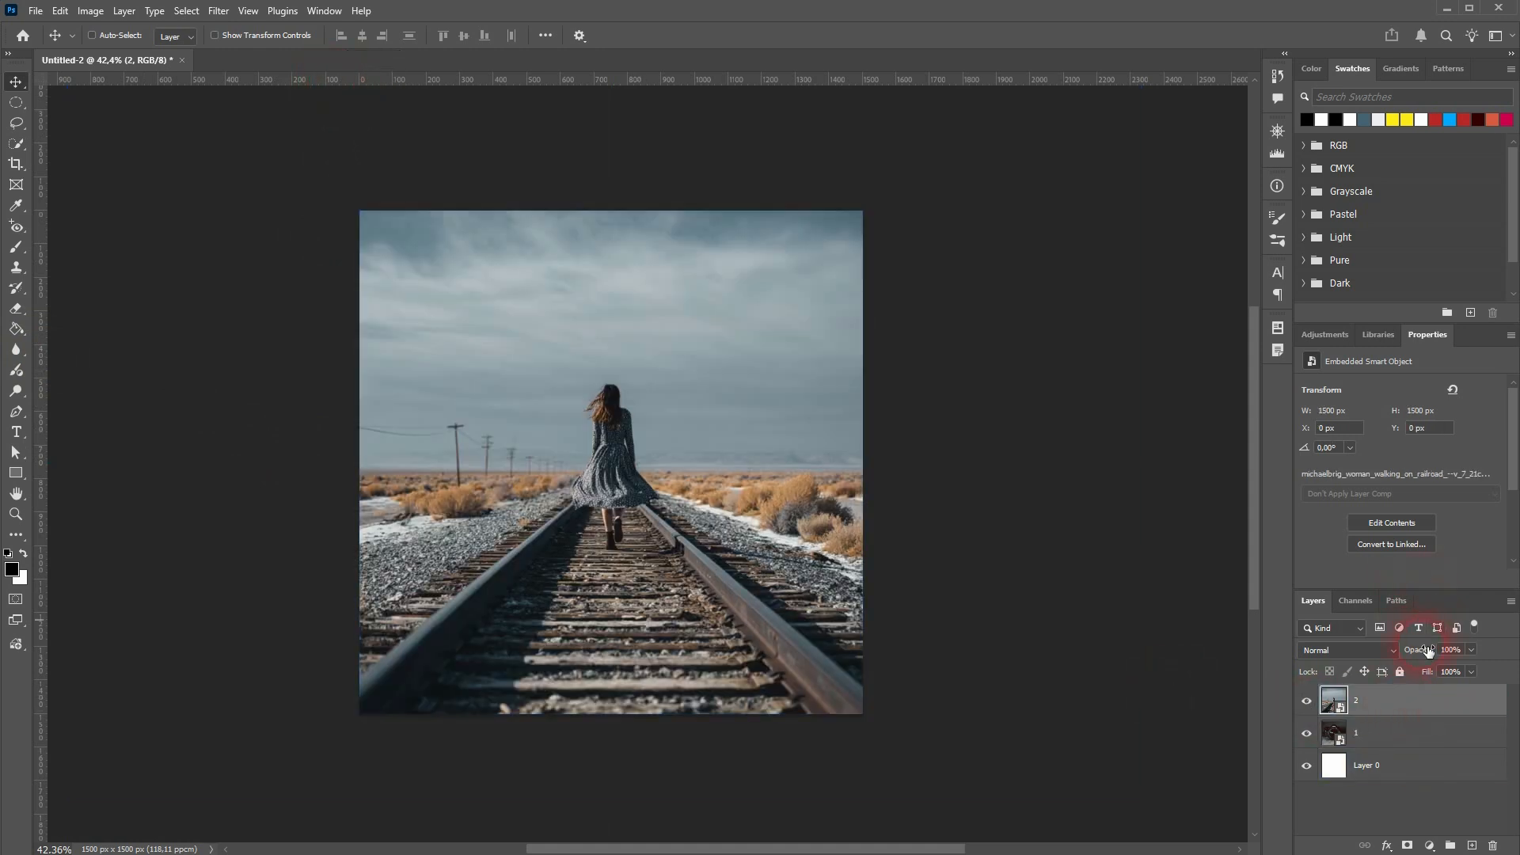
left_click_drag(1428, 651, 1388, 657)
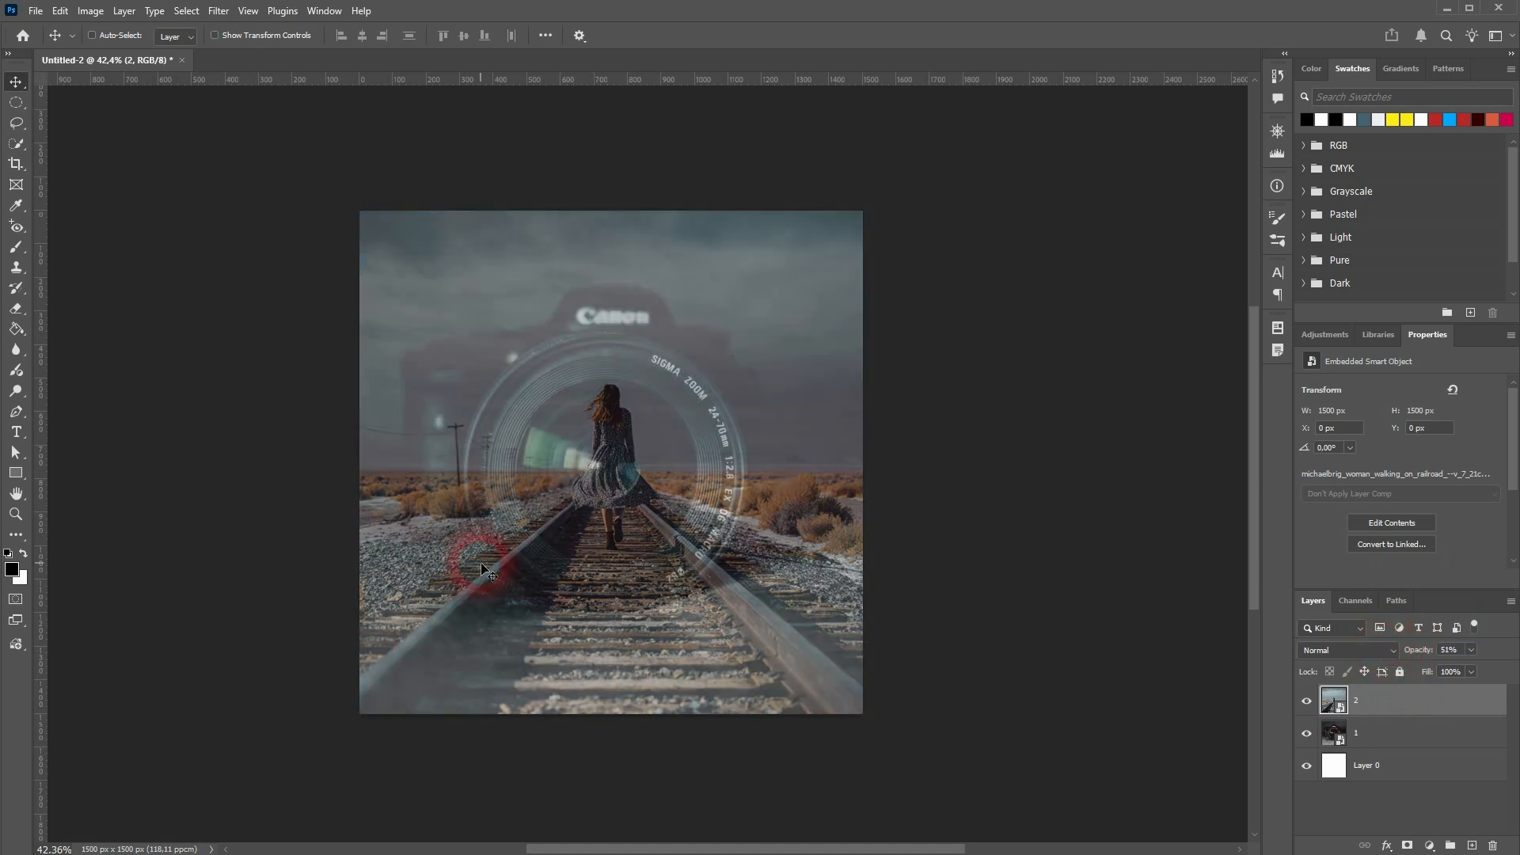
Step: Enlarge the woman photo on layer 2 to about 44.41% and position the woman over the centre of the lens
scroll(589, 558, "up", 5)
left_click_drag(643, 480, 624, 507)
scroll(624, 506, "down", 5)
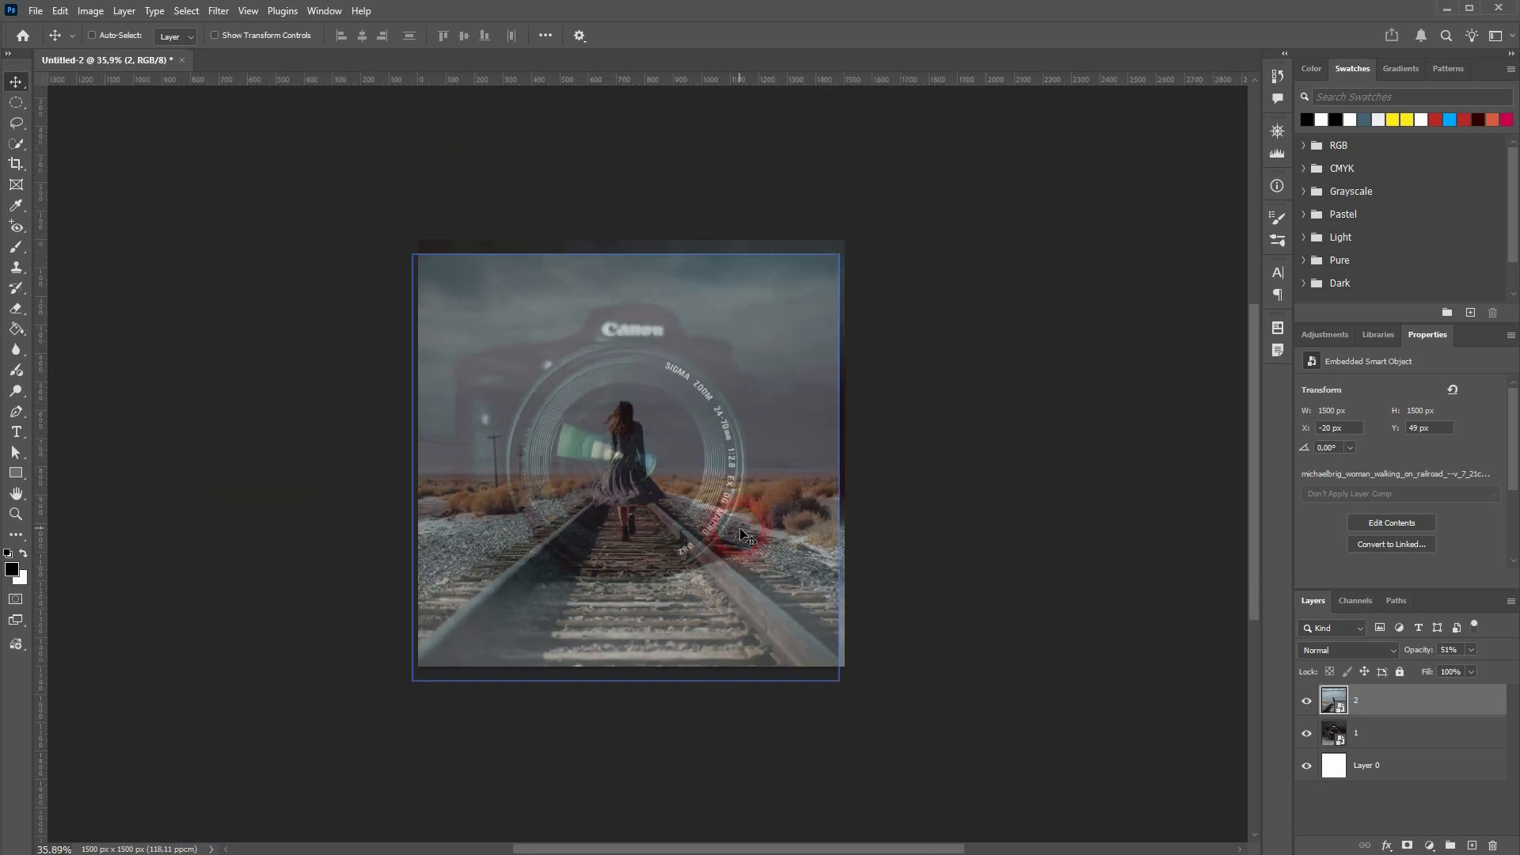
key("ctrl+t")
left_click_drag(839, 466, 894, 479)
scroll(630, 466, "up", 5)
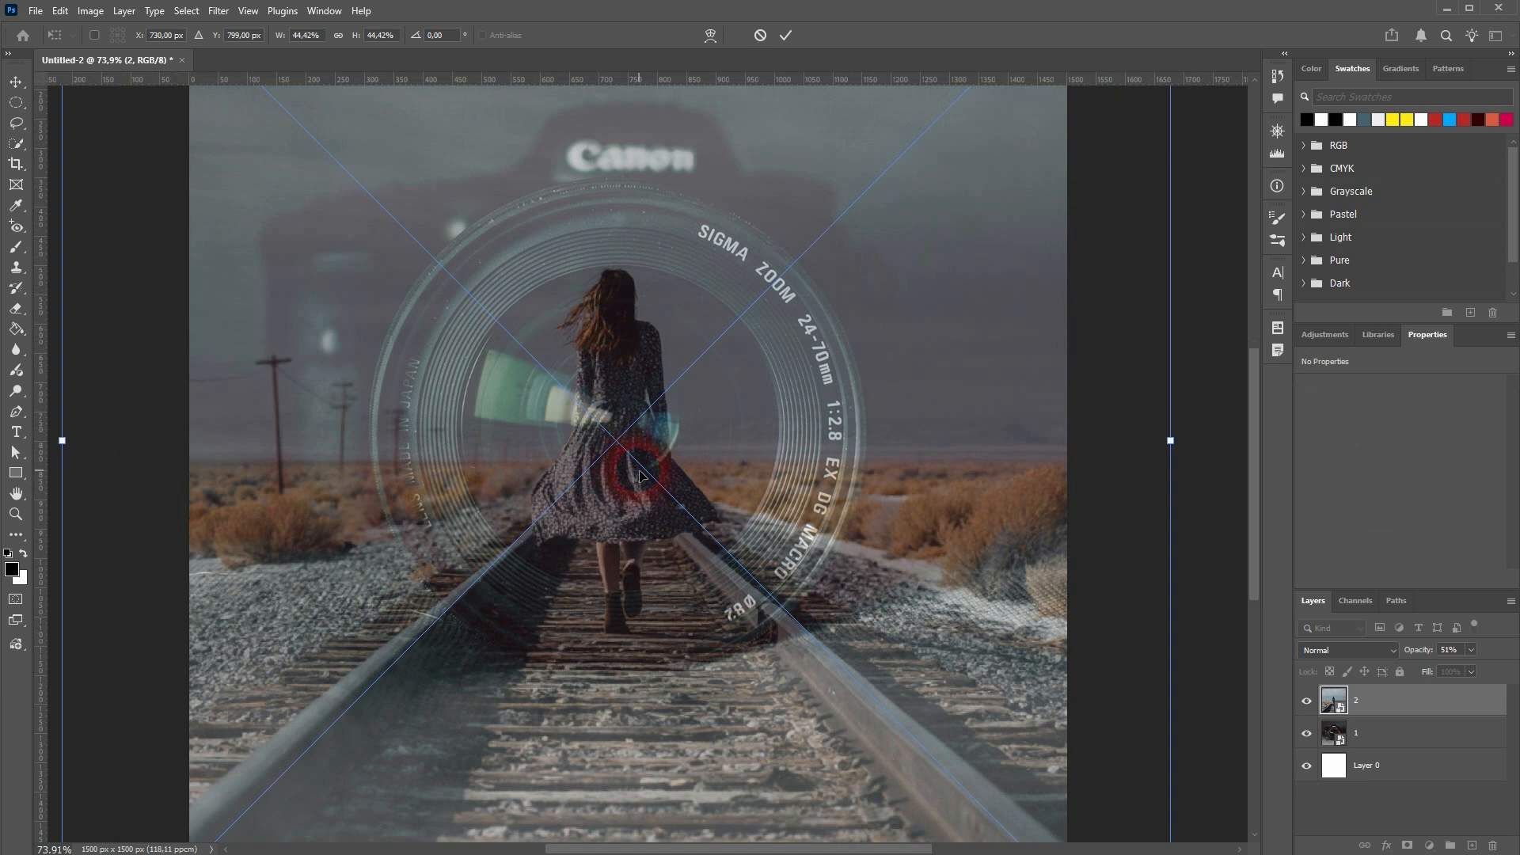
mouse_move(653, 478)
left_mouse_down()
mouse_move(617, 481)
mouse_move(663, 475)
mouse_move(632, 484)
left_mouse_up()
scroll(631, 484, "down", 2)
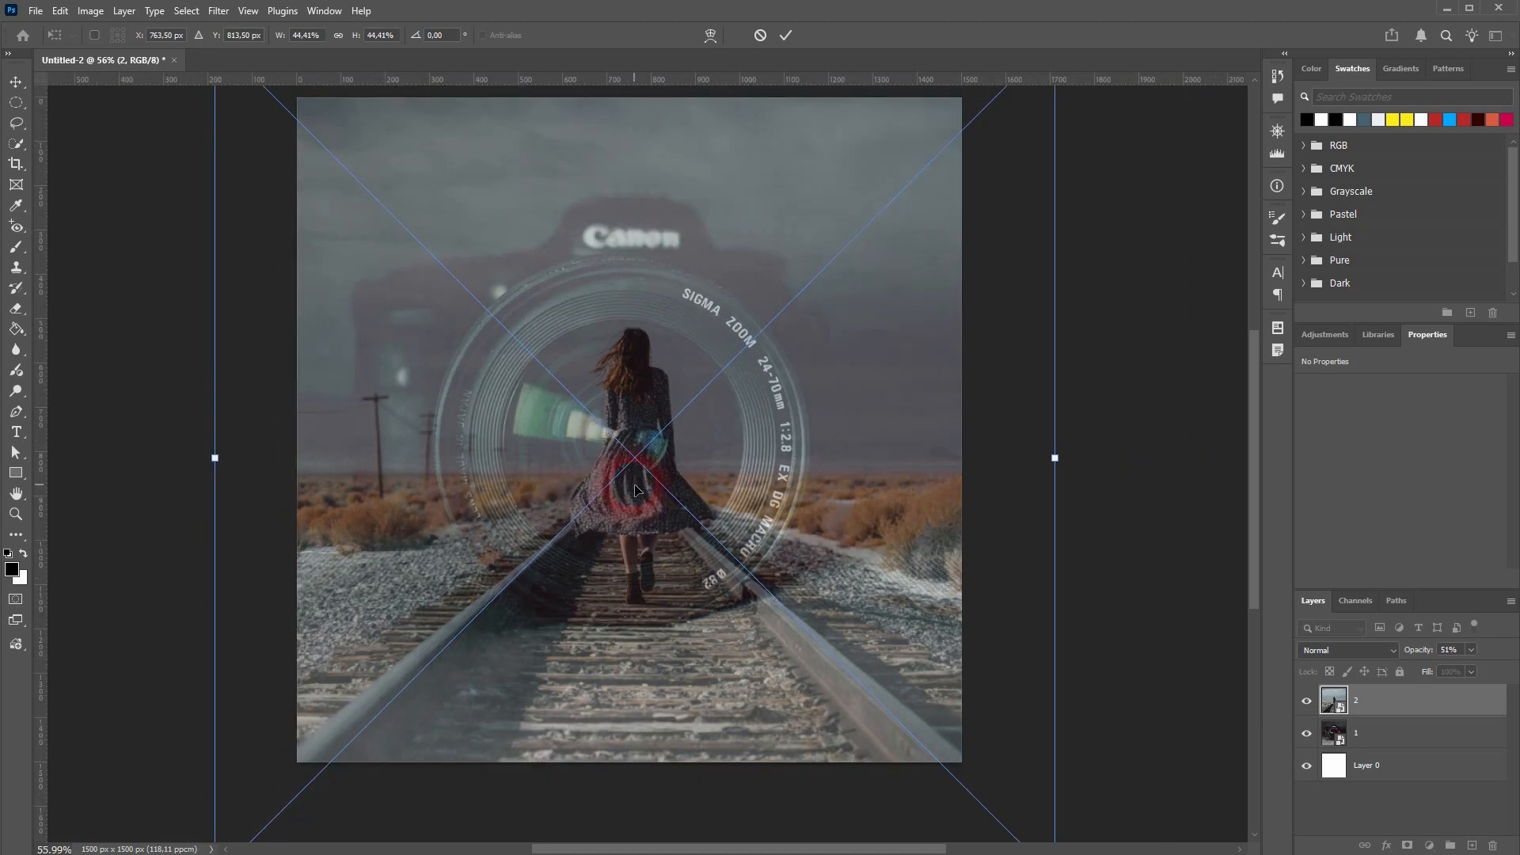
key("Return")
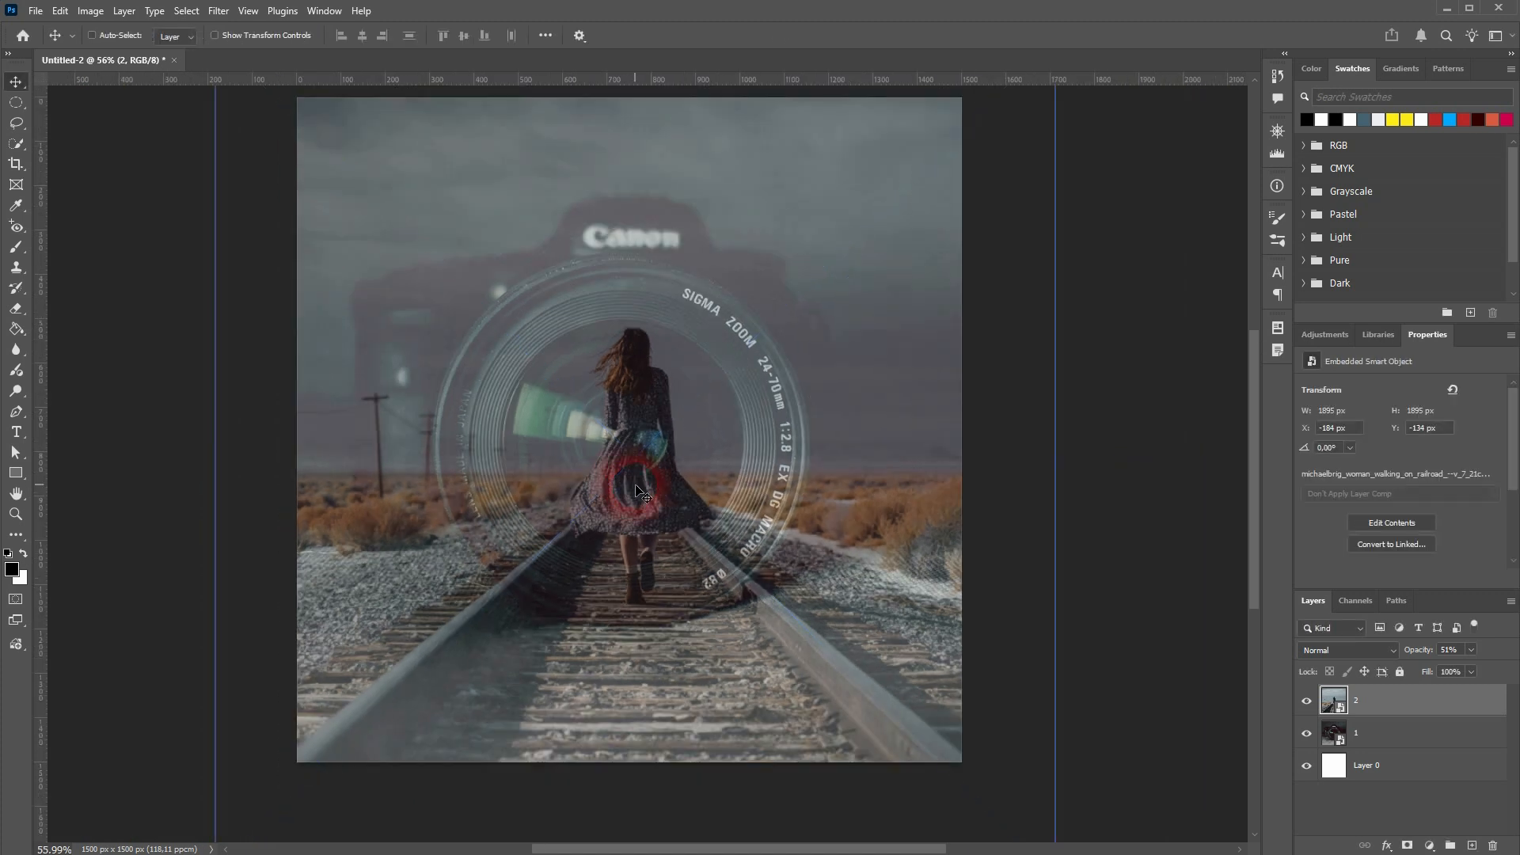
Step: Set layer 2's opacity to 100% and hide it, leaving layer 1 selected
left_click_drag(1420, 653, 1496, 651)
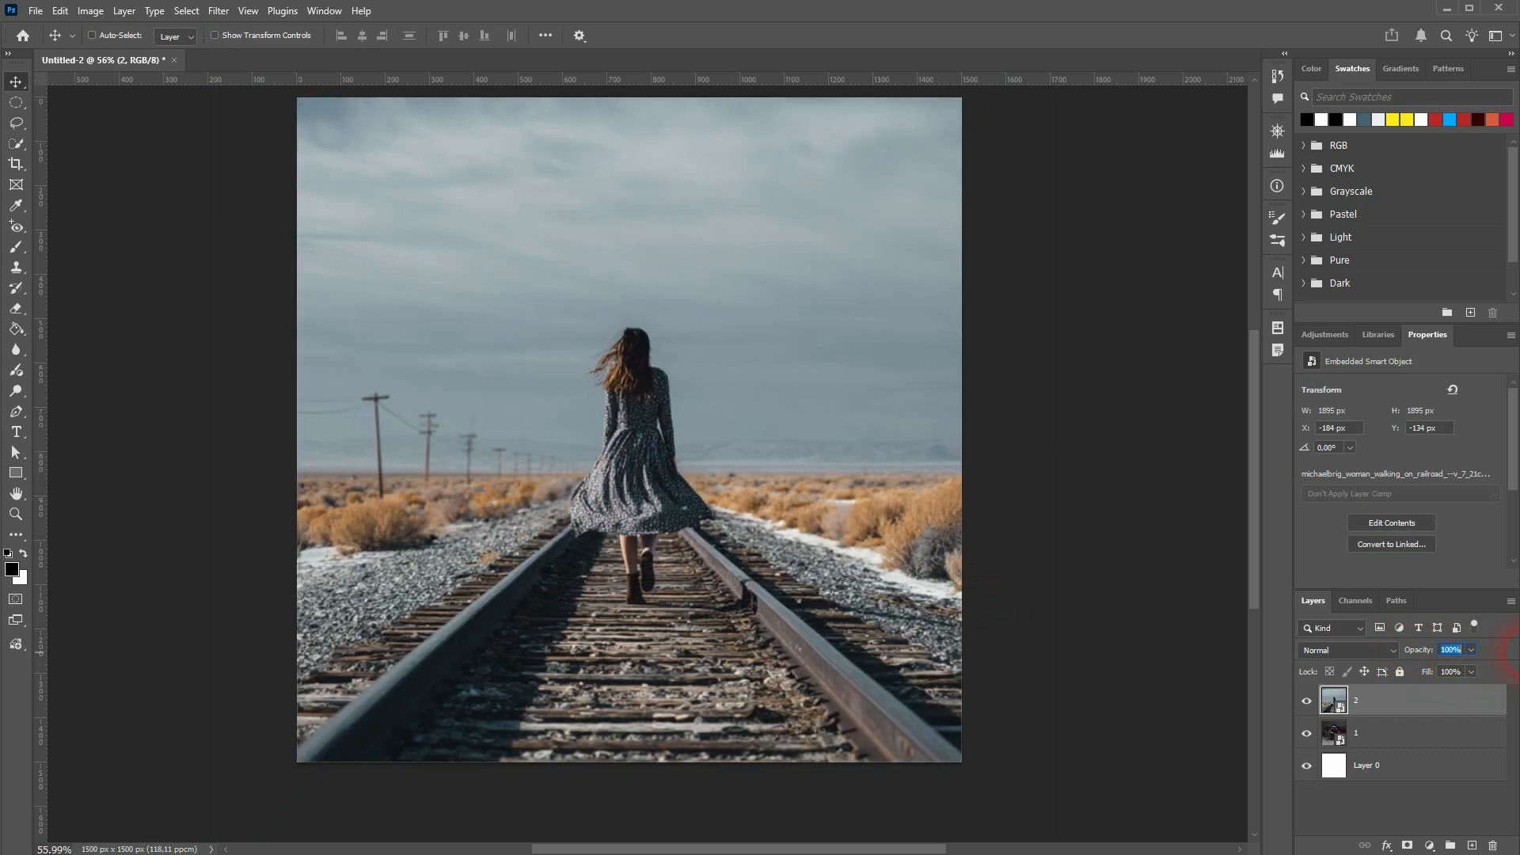
left_click(1306, 701)
left_click(1420, 736)
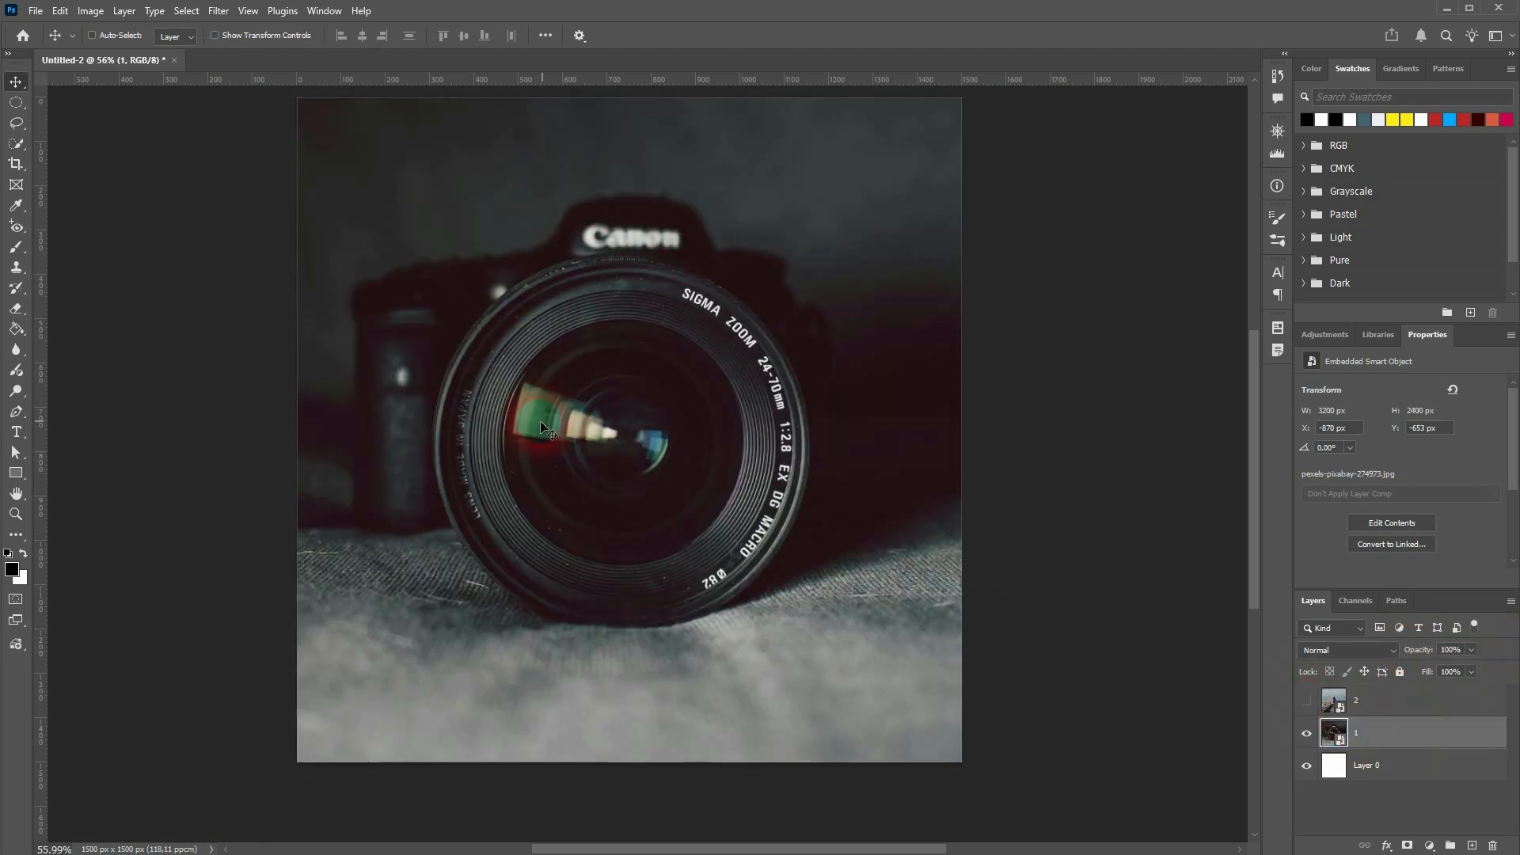
Step: Draw a circular selection over the lens and enlarge it towards the lens's upper-left edge with Transform Selection
left_click(15, 104)
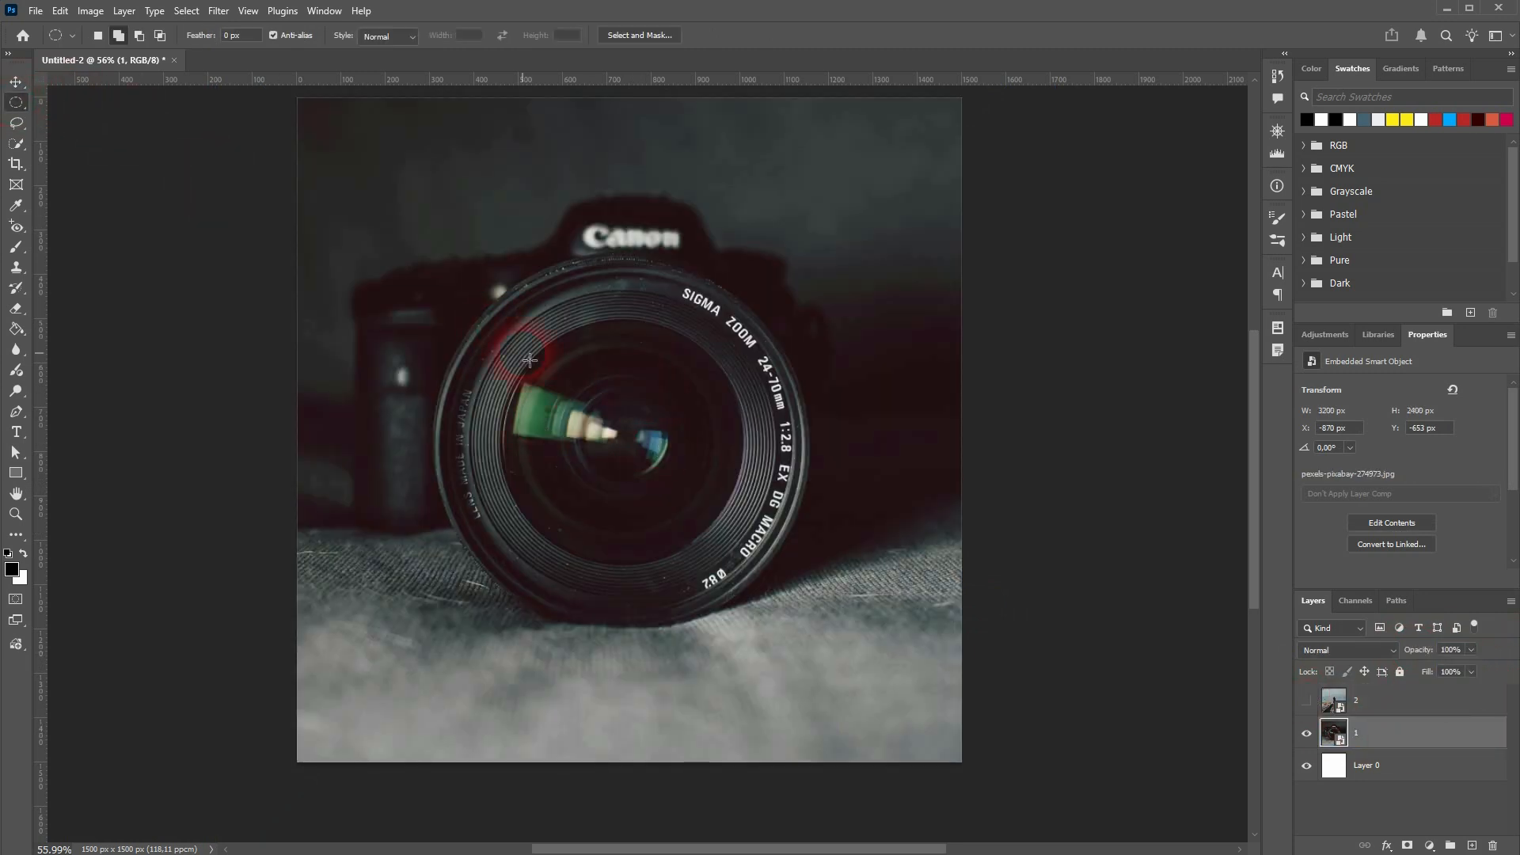
left_click_drag(542, 345, 782, 584)
right_click(647, 445)
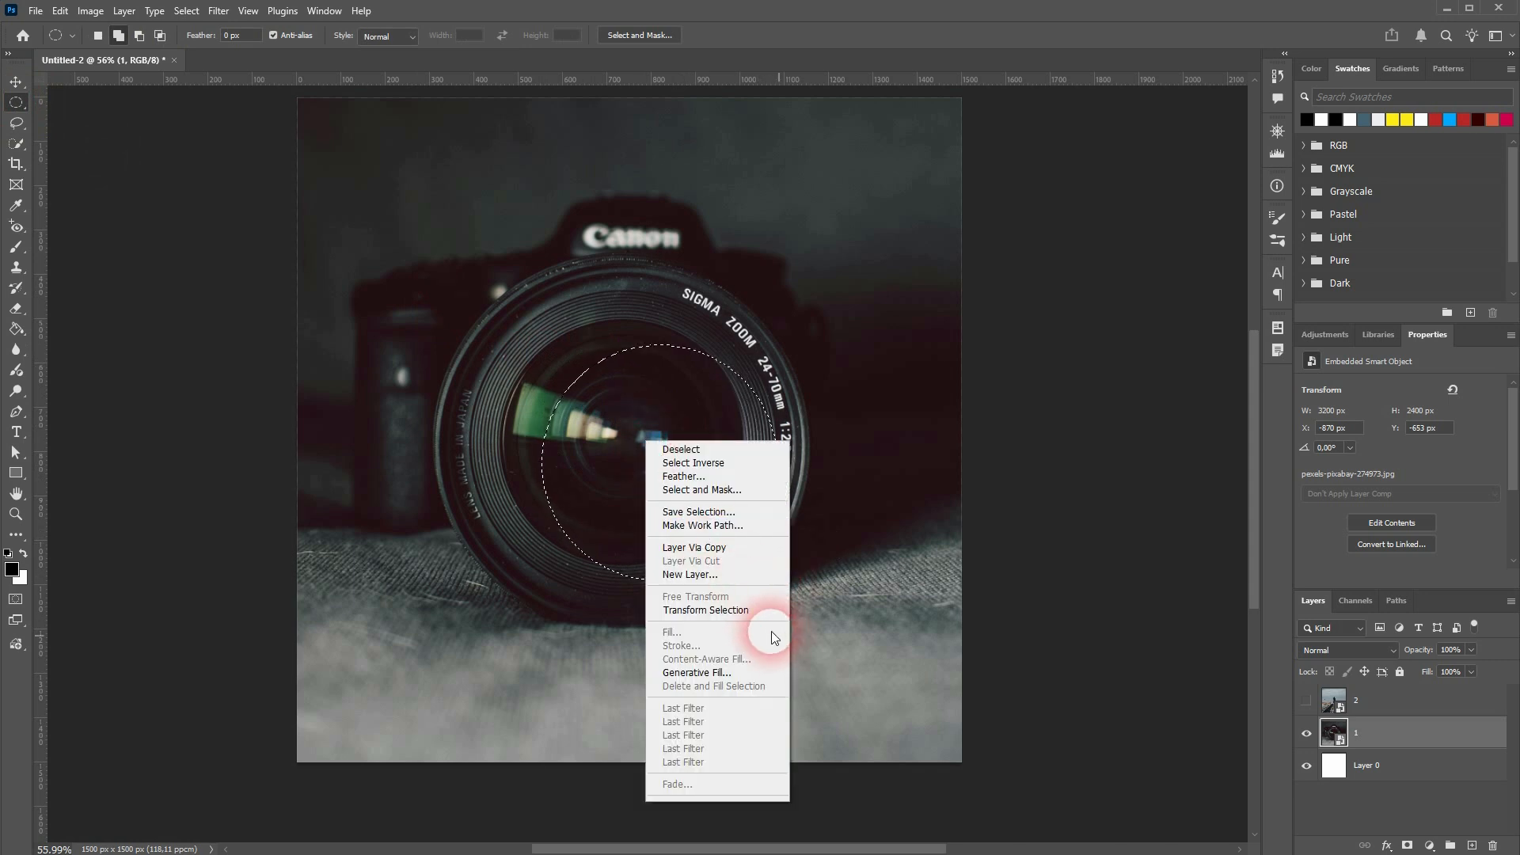
left_click(756, 609)
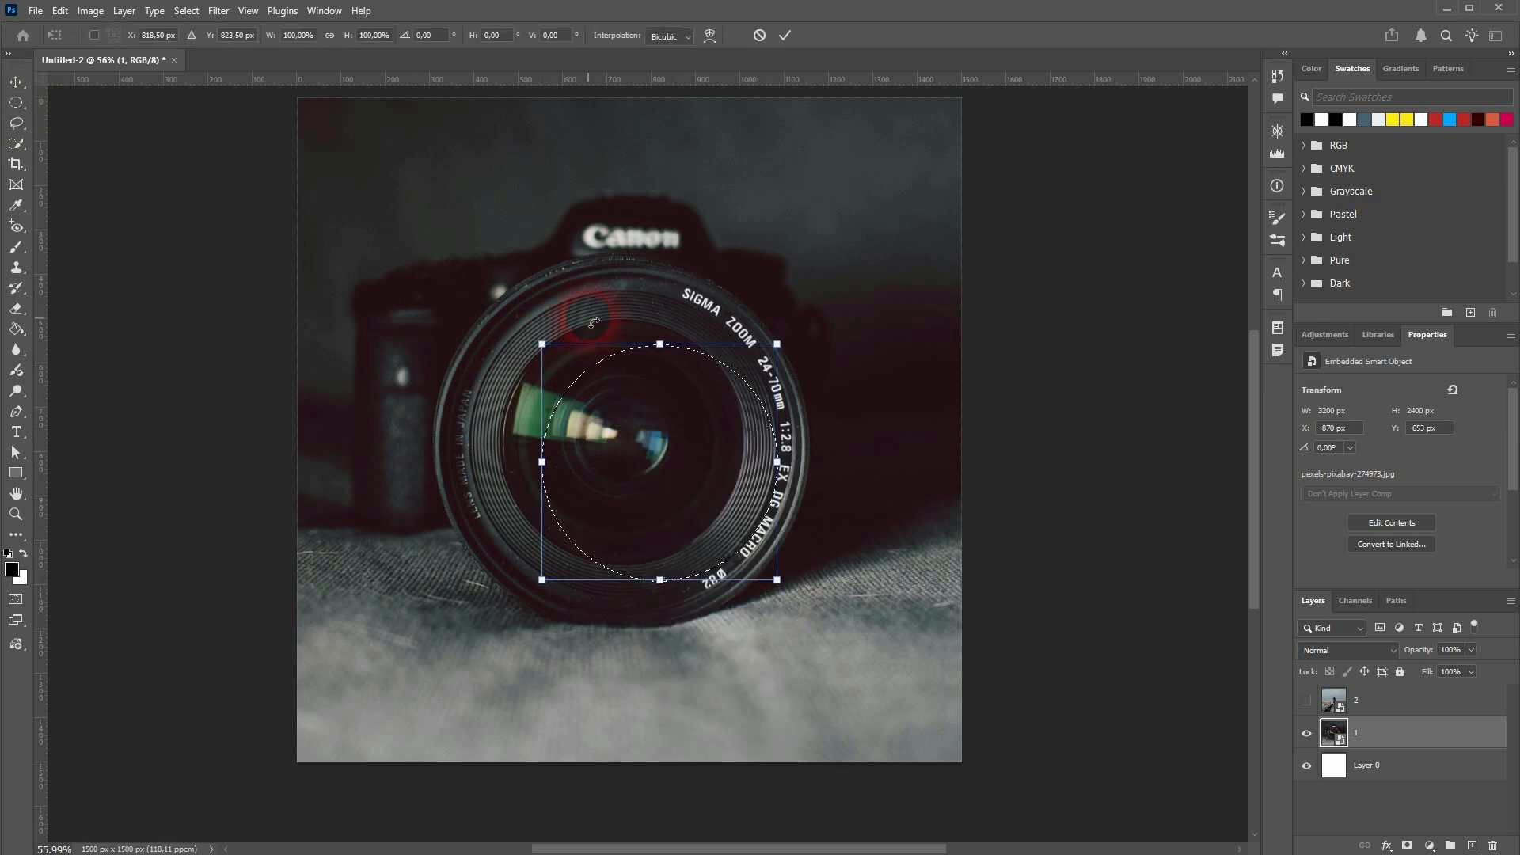
left_click_drag(545, 348, 499, 312)
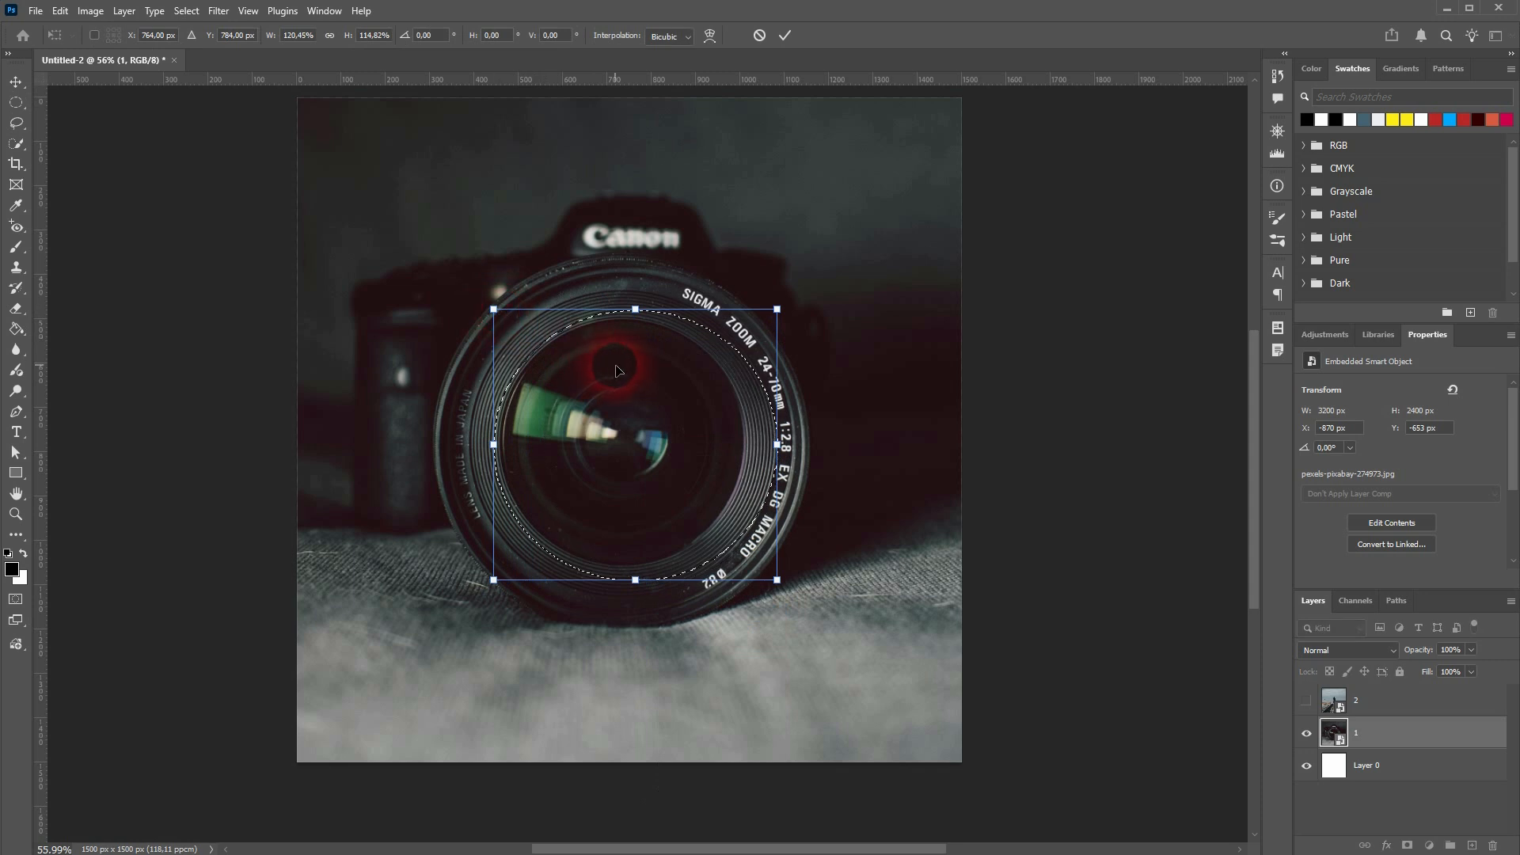
Step: Fit all four sides of the selection to the outer edge of the lens's ribbed ring, about 127.95% wide and 127.77% high
scroll(623, 368, "up", 4)
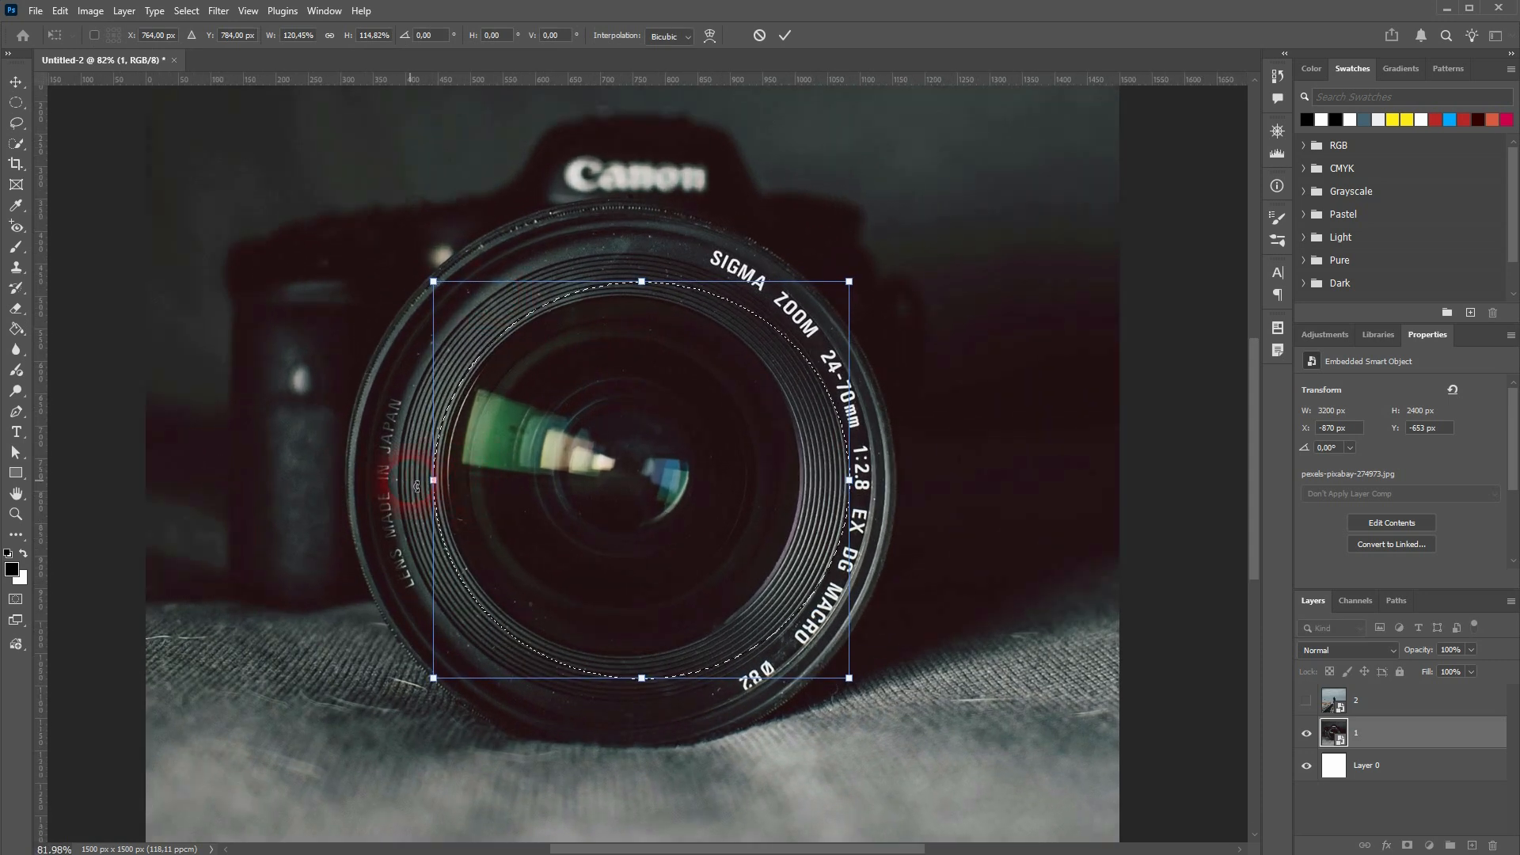
left_click_drag(433, 479, 400, 480)
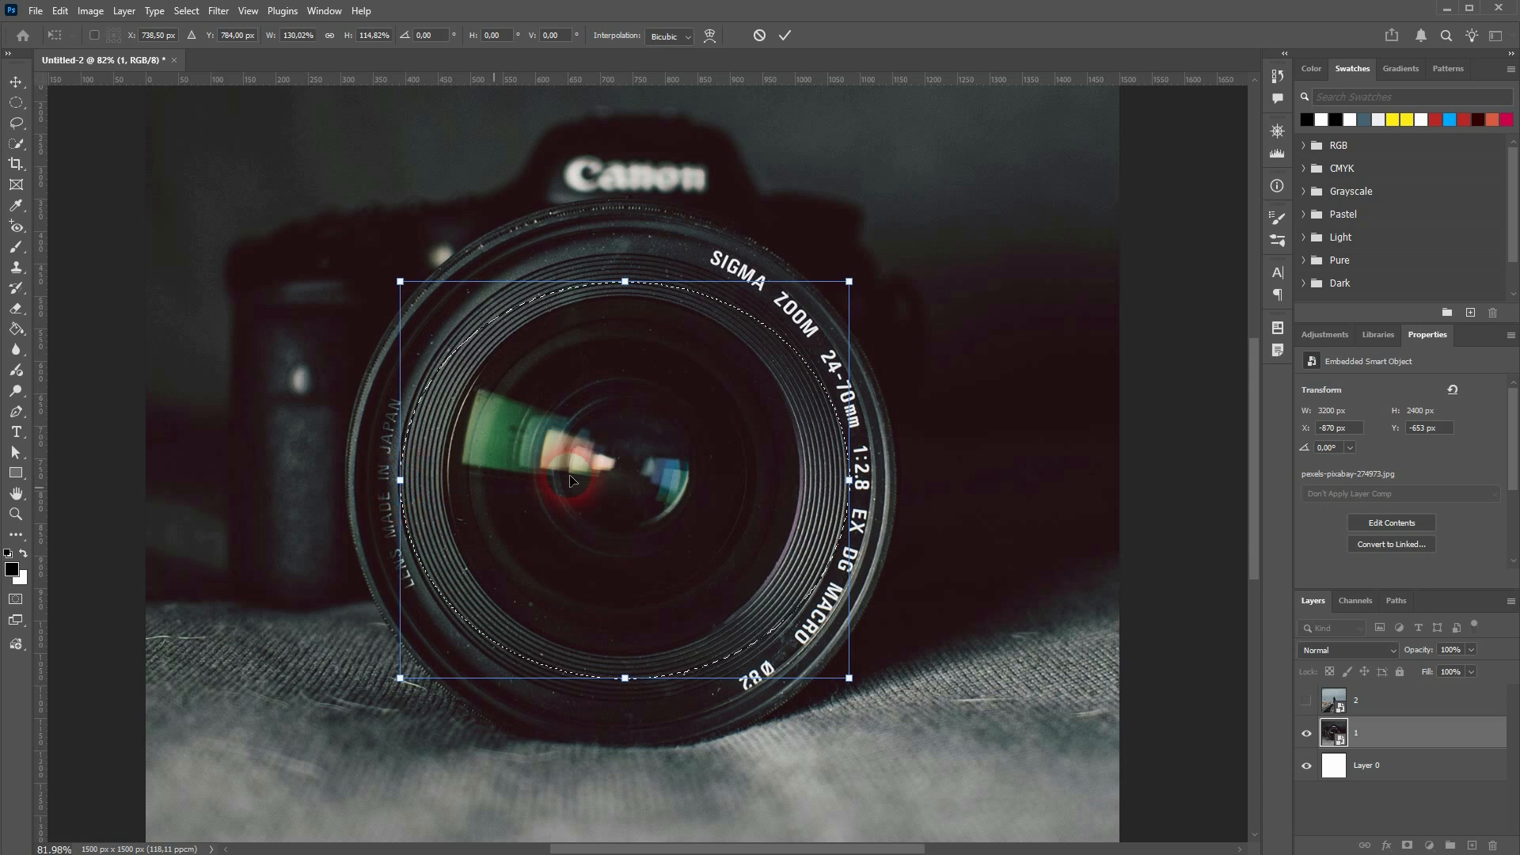
left_click_drag(627, 282, 633, 258)
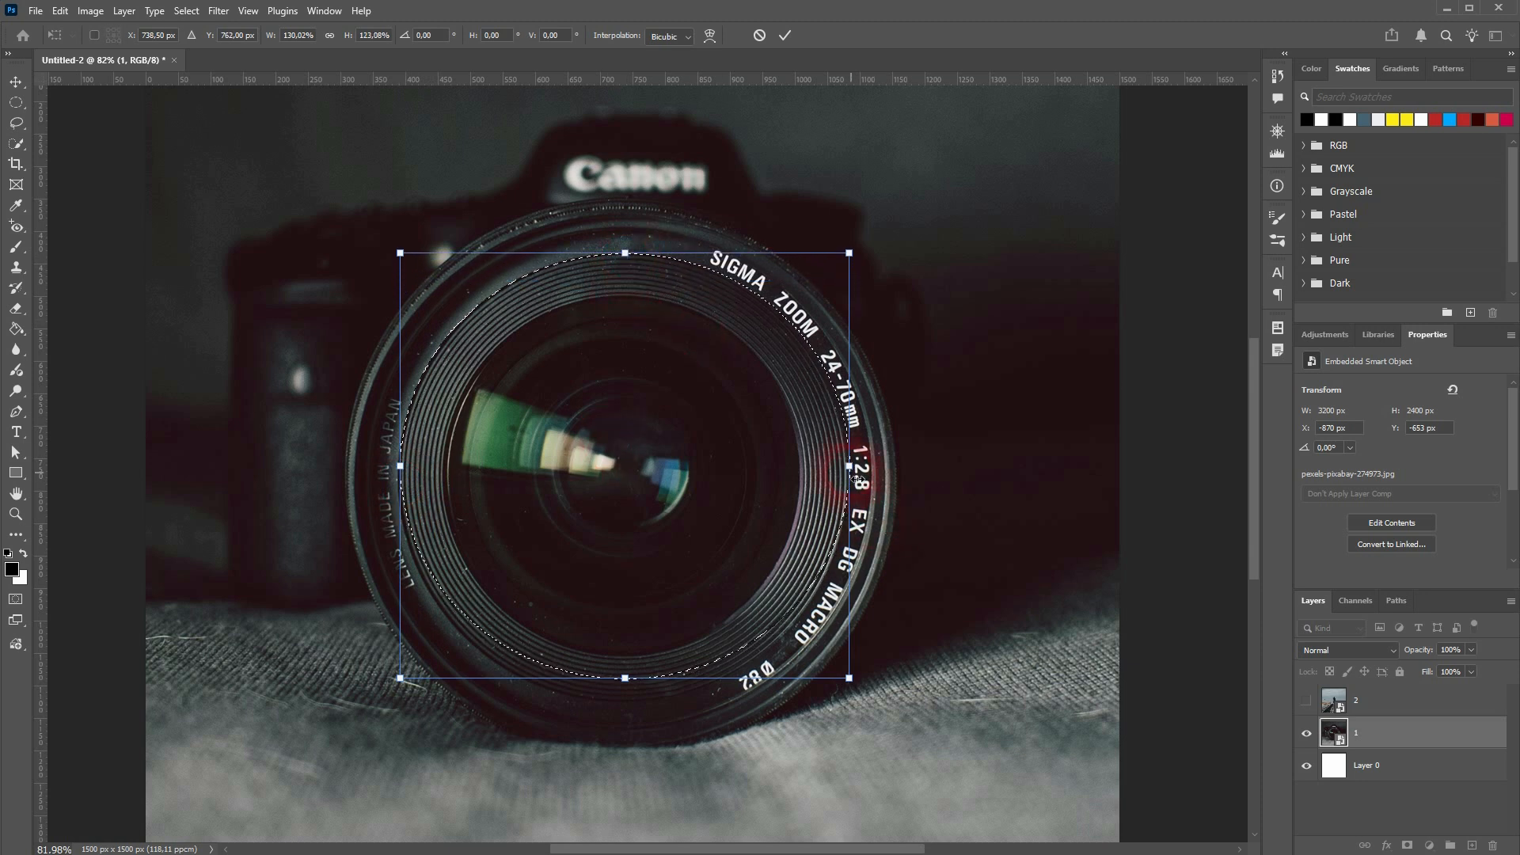
left_click_drag(855, 475, 846, 474)
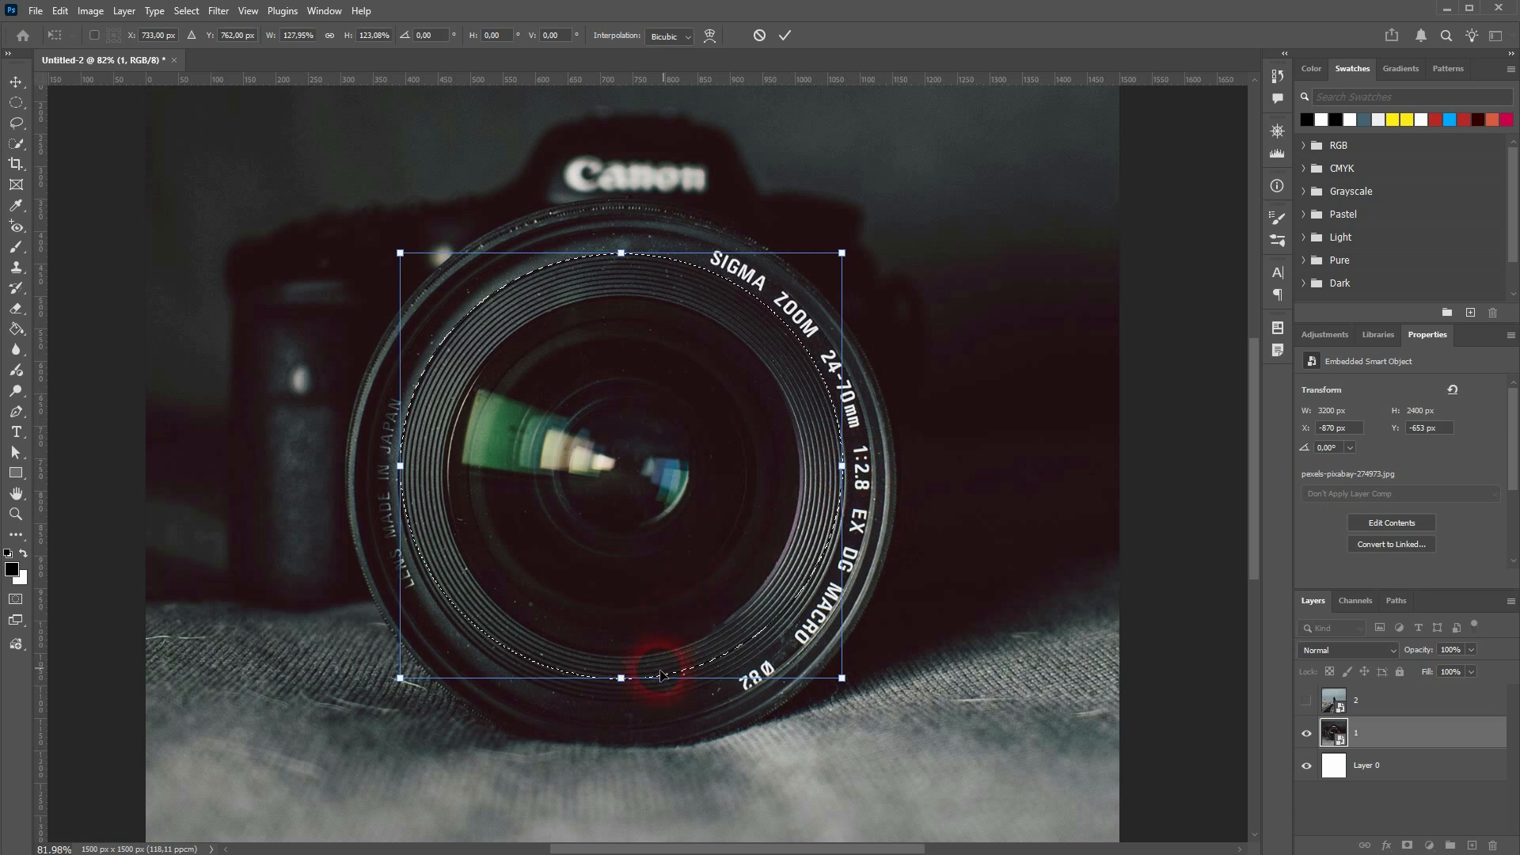
left_click_drag(622, 678, 632, 703)
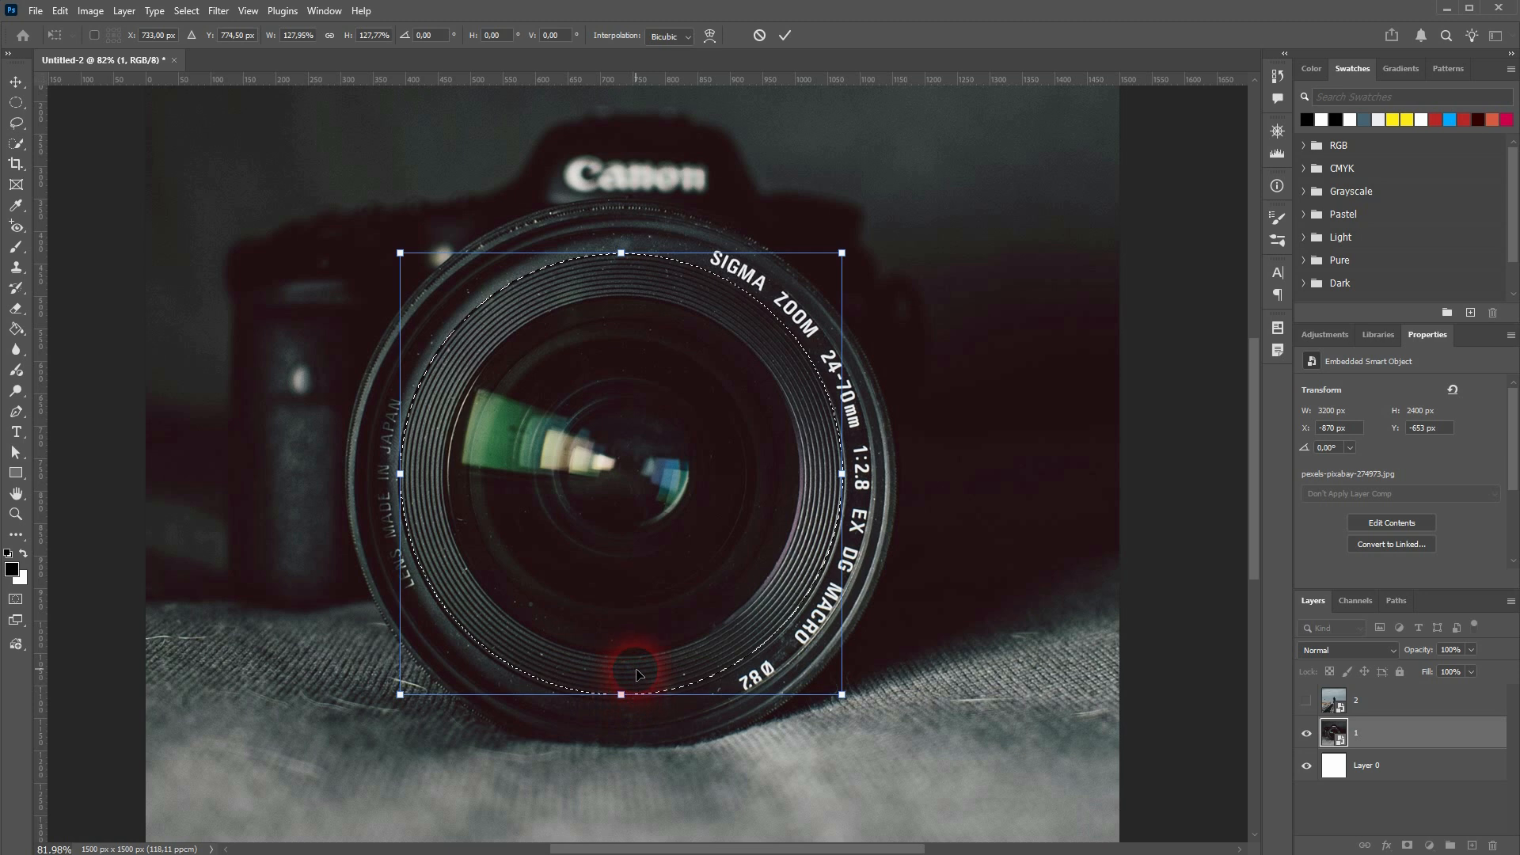
scroll(669, 522, "down", 4)
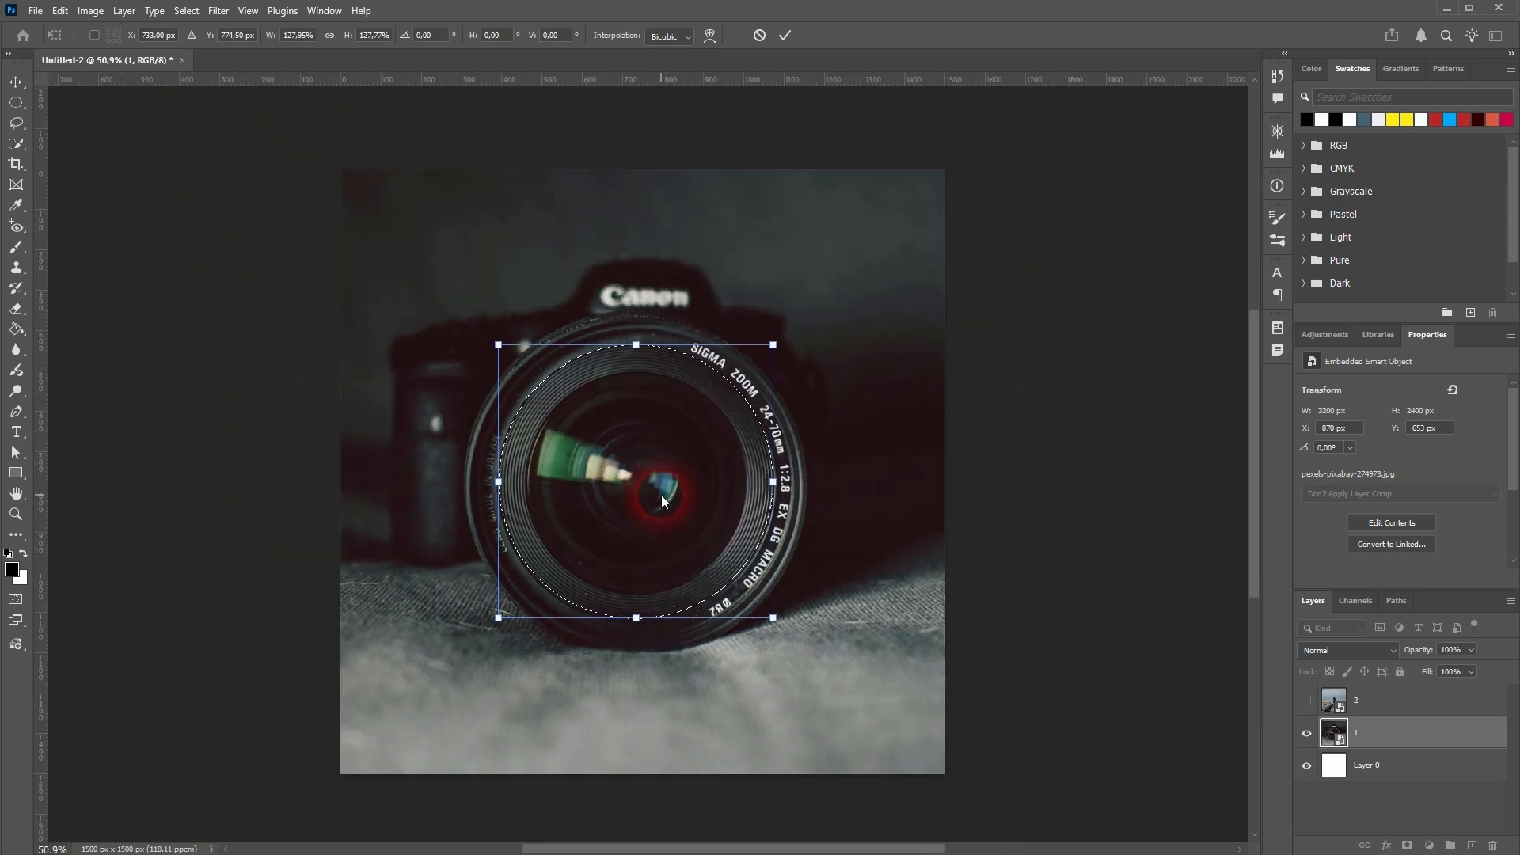
key("alt+space")
key("Escape")
key("Return")
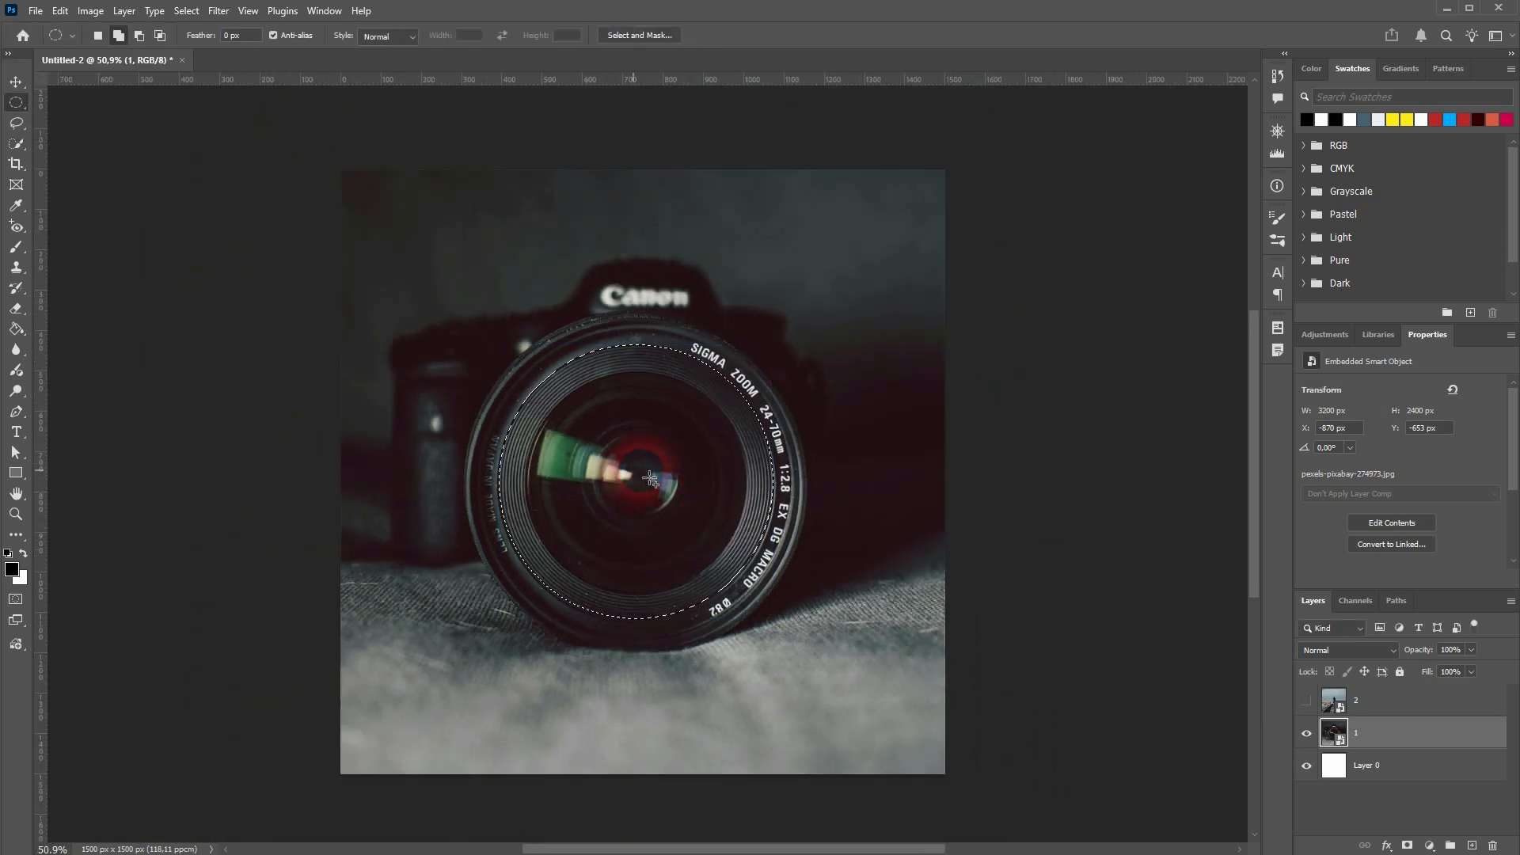
Step: Try masking layer 1 with the circular selection, and undo the mask
left_click(1406, 845)
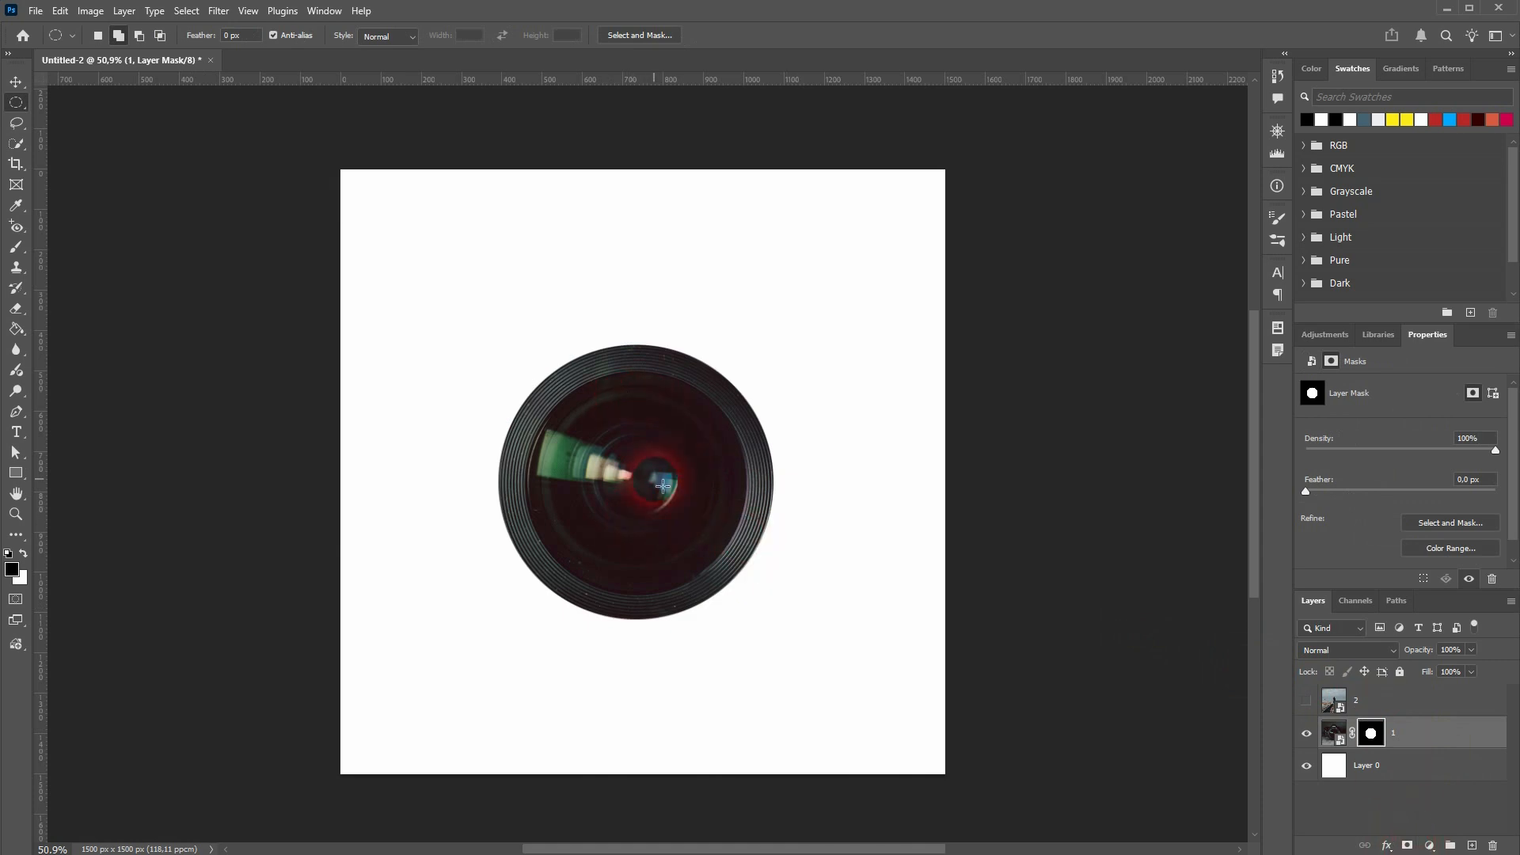
key("ctrl+z")
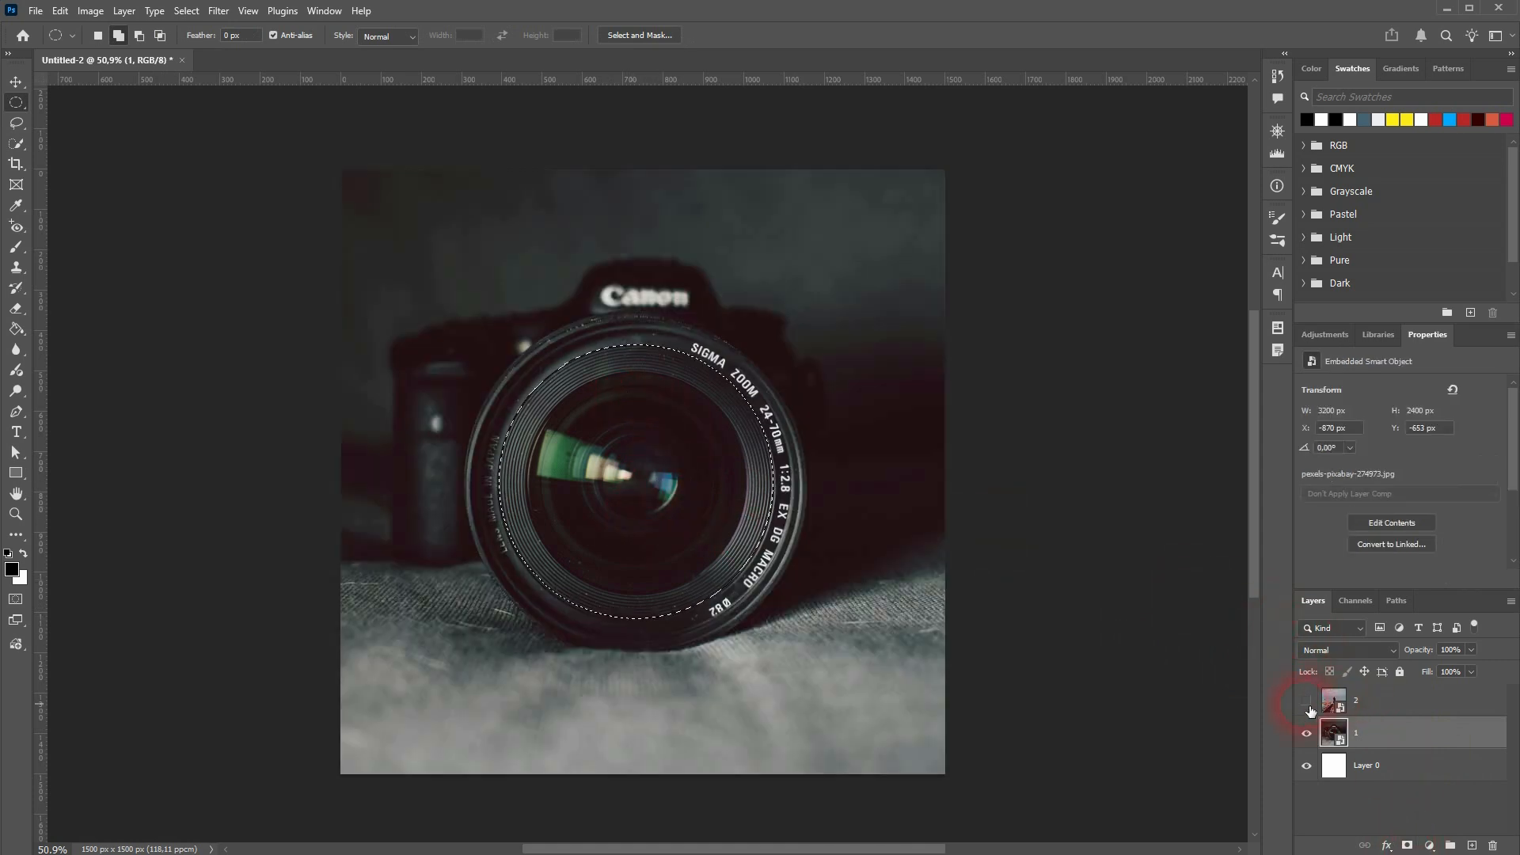
Step: Show layer 2 and add a layer mask to it from the circular selection
left_click(1306, 701)
left_click(1393, 707)
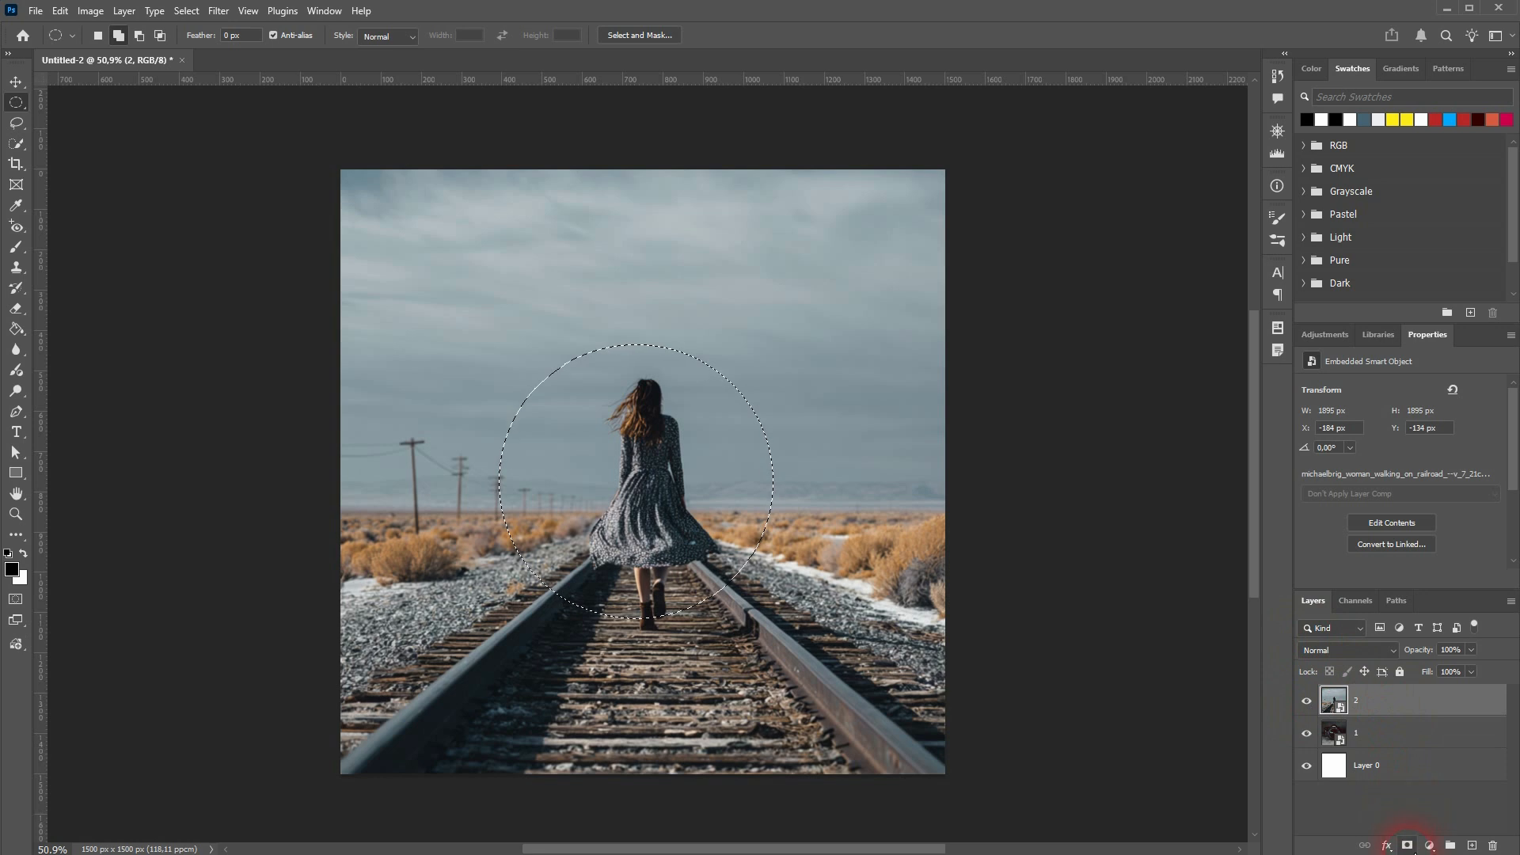
left_click(1408, 846)
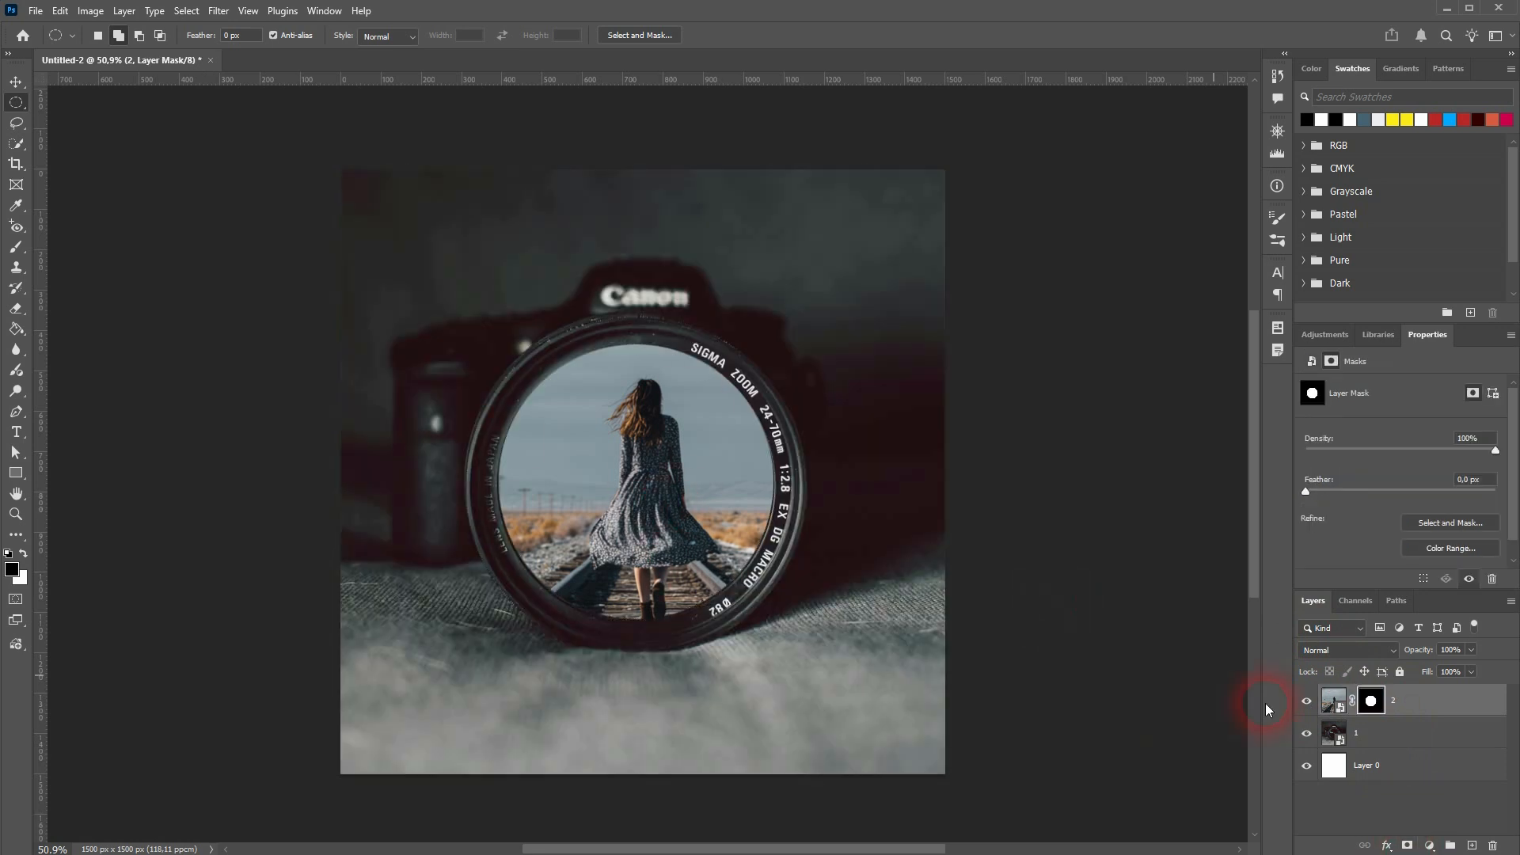
Step: Duplicate layer 2 and delete the circular layer mask from the copy
left_click(1333, 701)
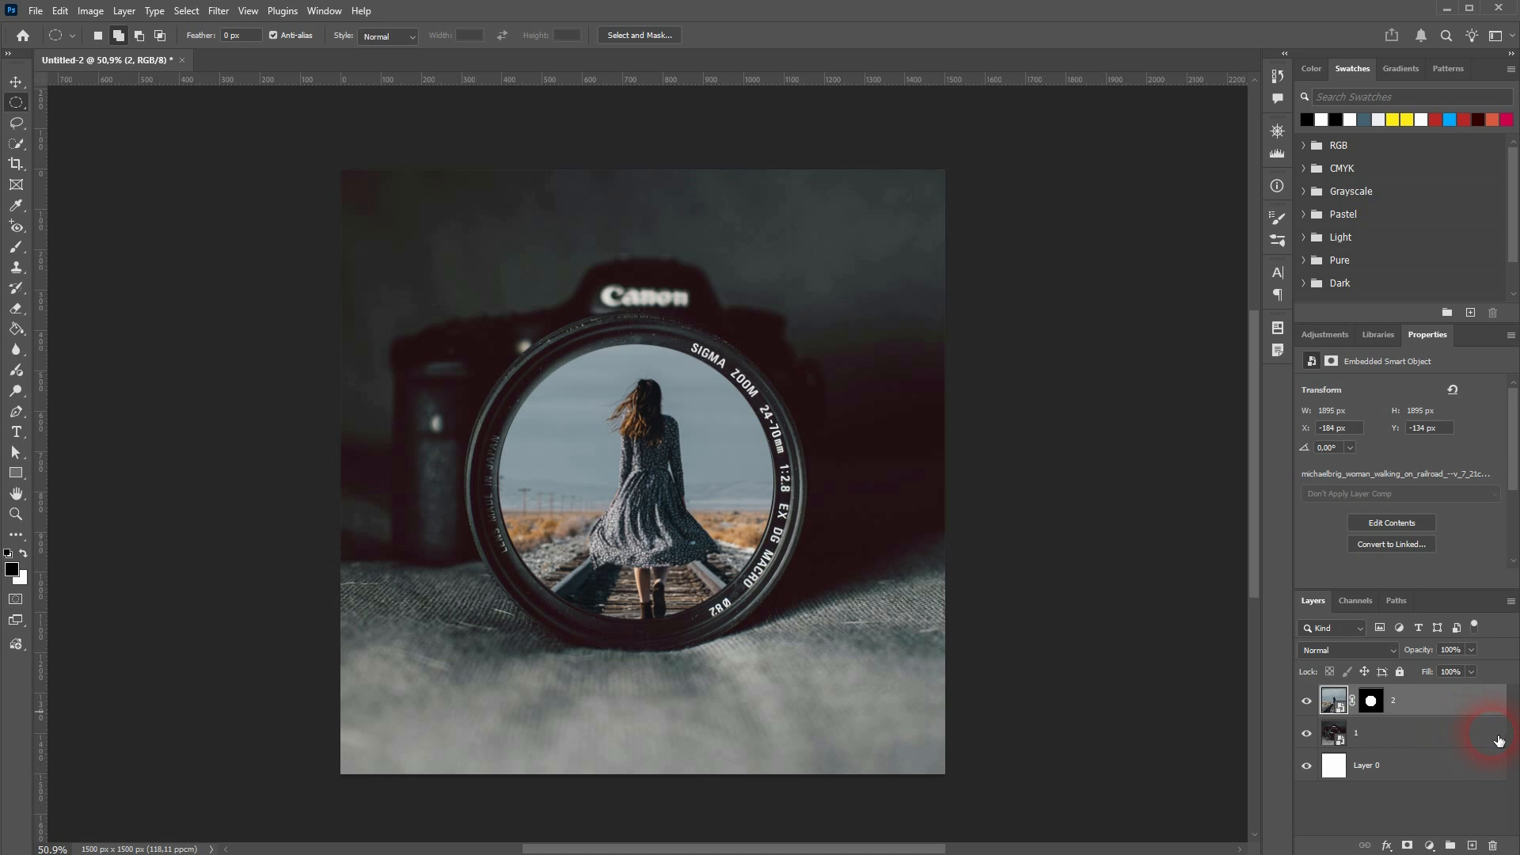
key("ctrl+j")
right_click(1371, 703)
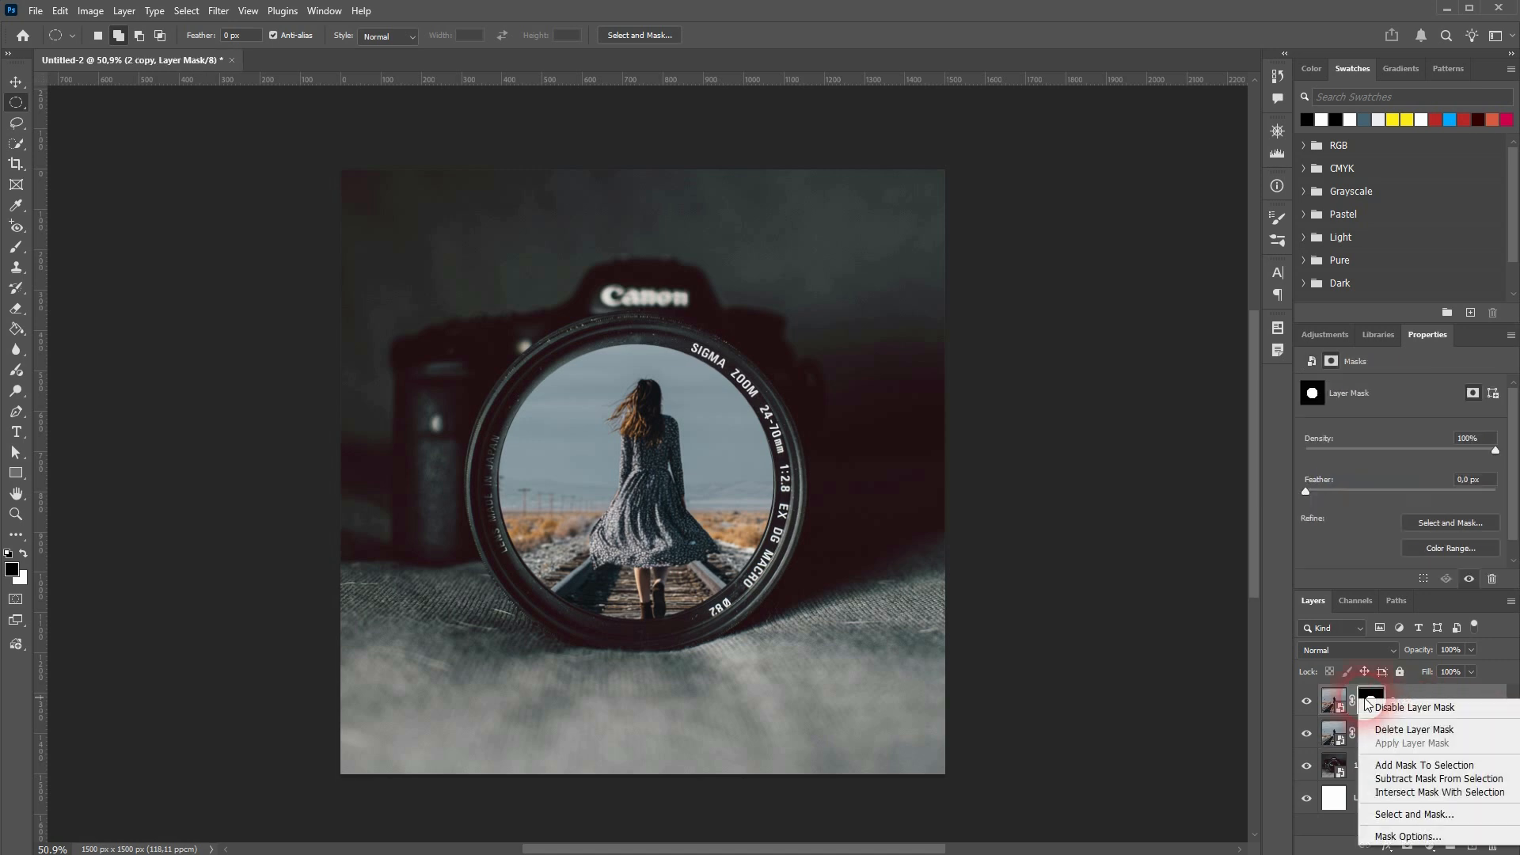
left_click(1402, 703)
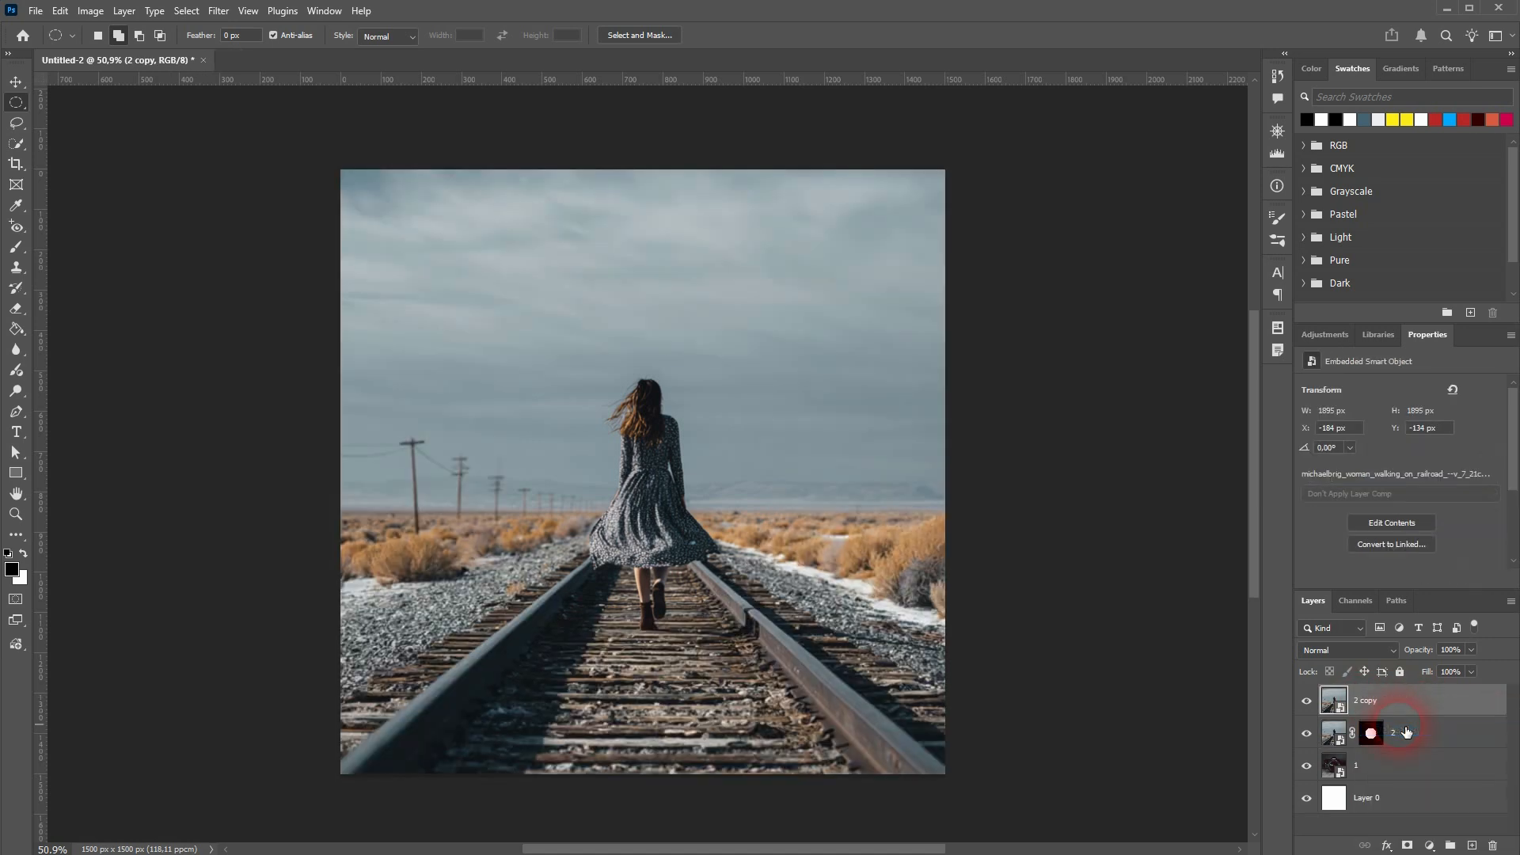
Step: Add a new layer mask to the copy of layer 2 and fill it with black using the Paint Bucket
left_click(1407, 844)
left_click(1331, 705)
left_click(1372, 702)
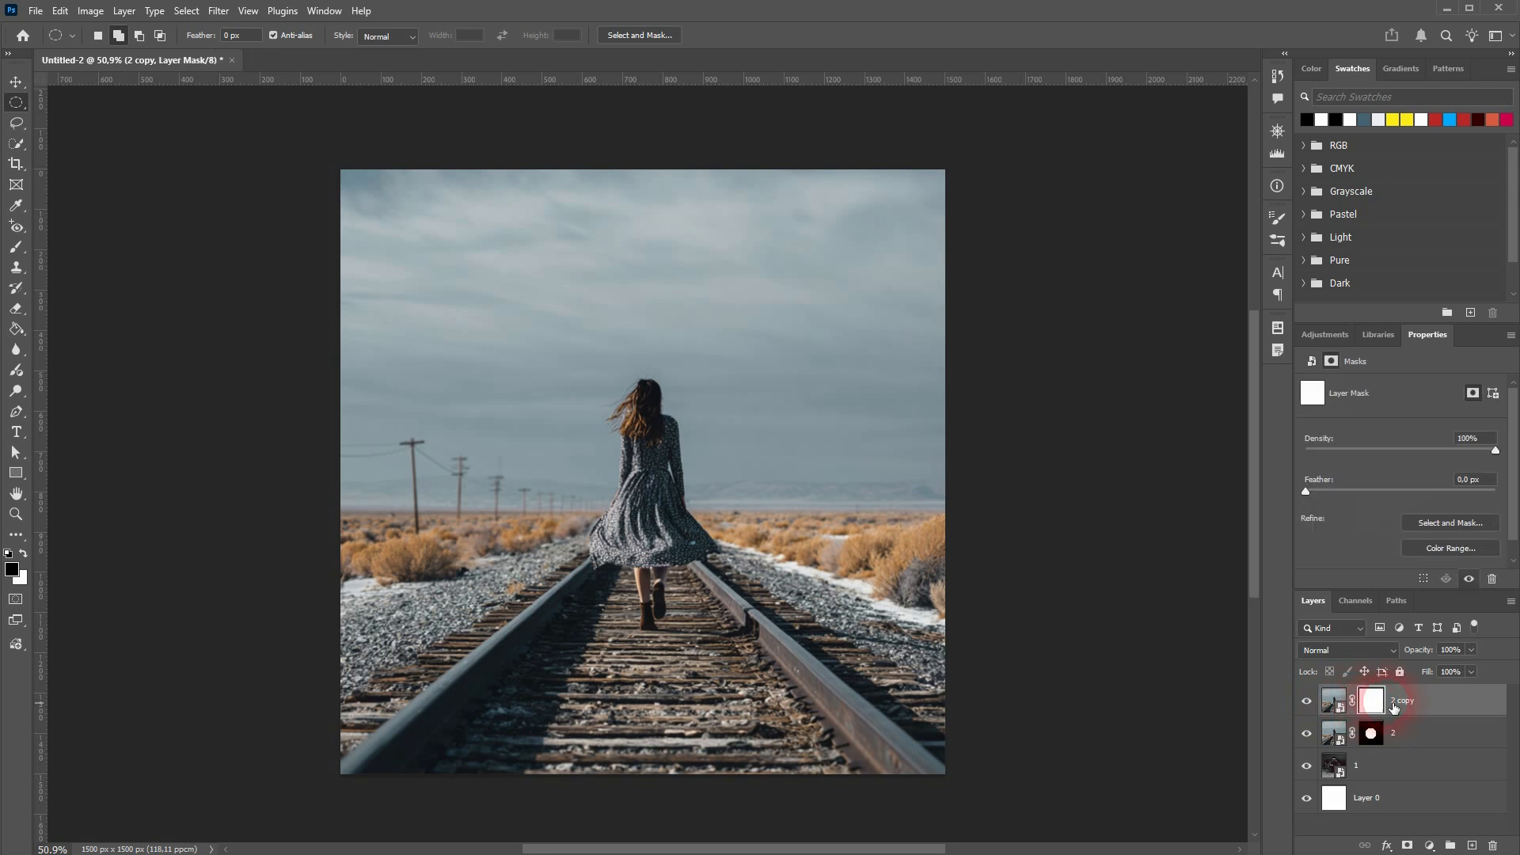
left_click(16, 329)
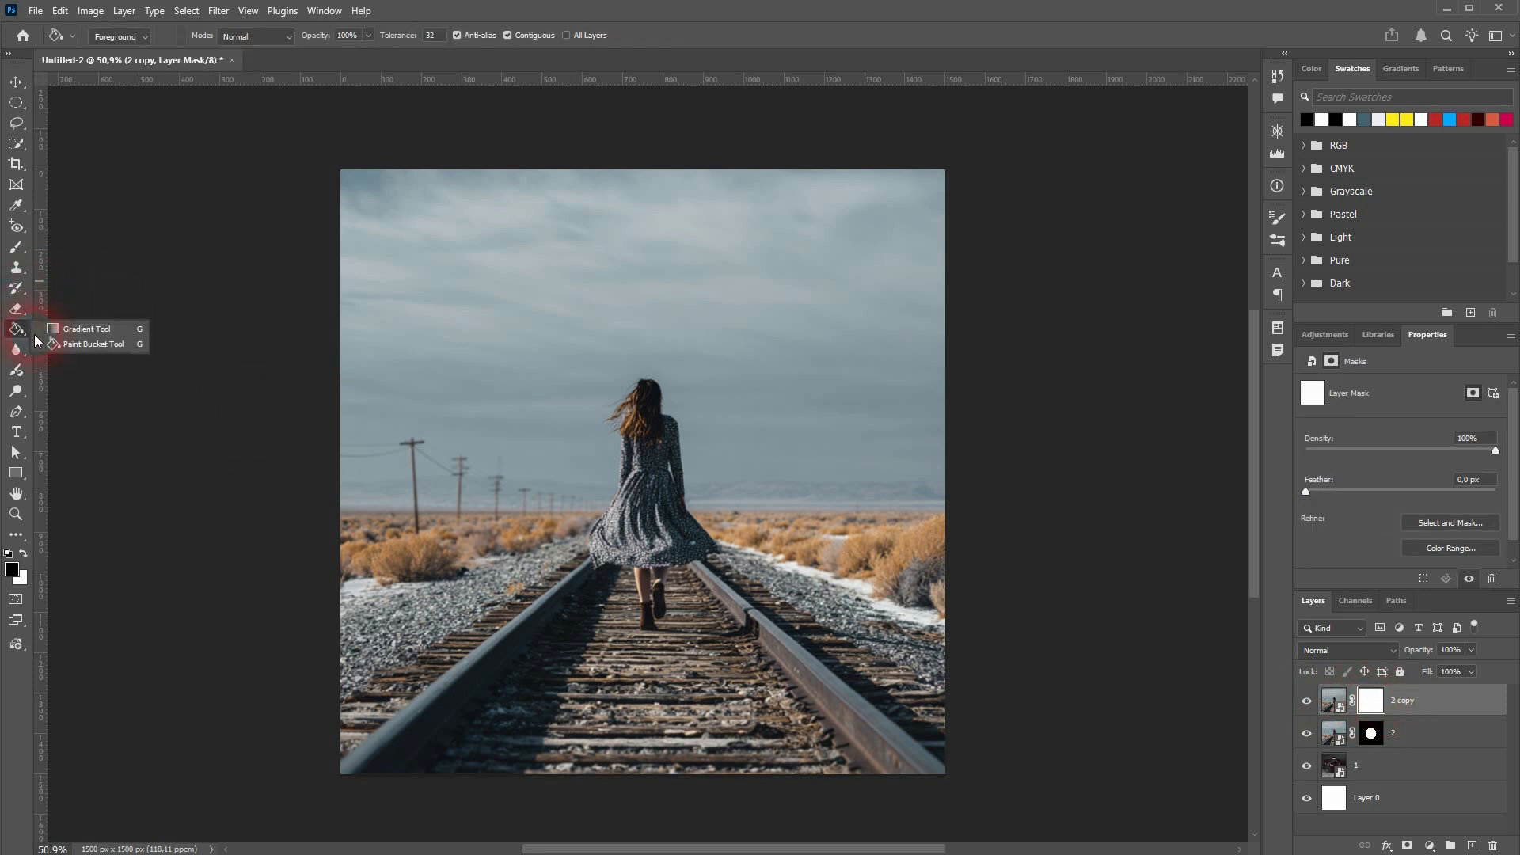
left_click(91, 343)
left_click(24, 553)
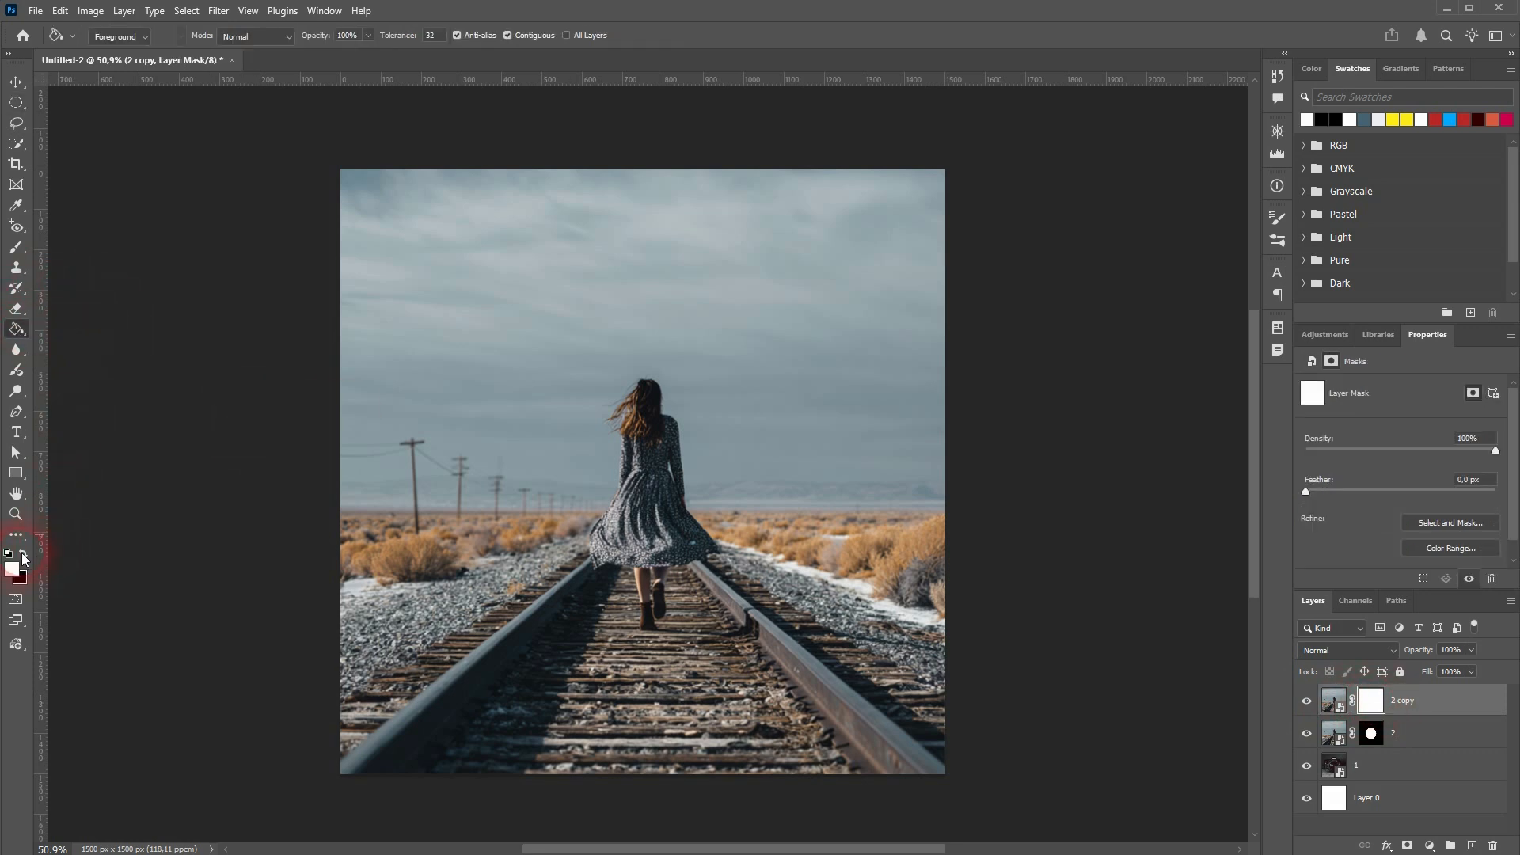
left_click(23, 553)
left_click(705, 494)
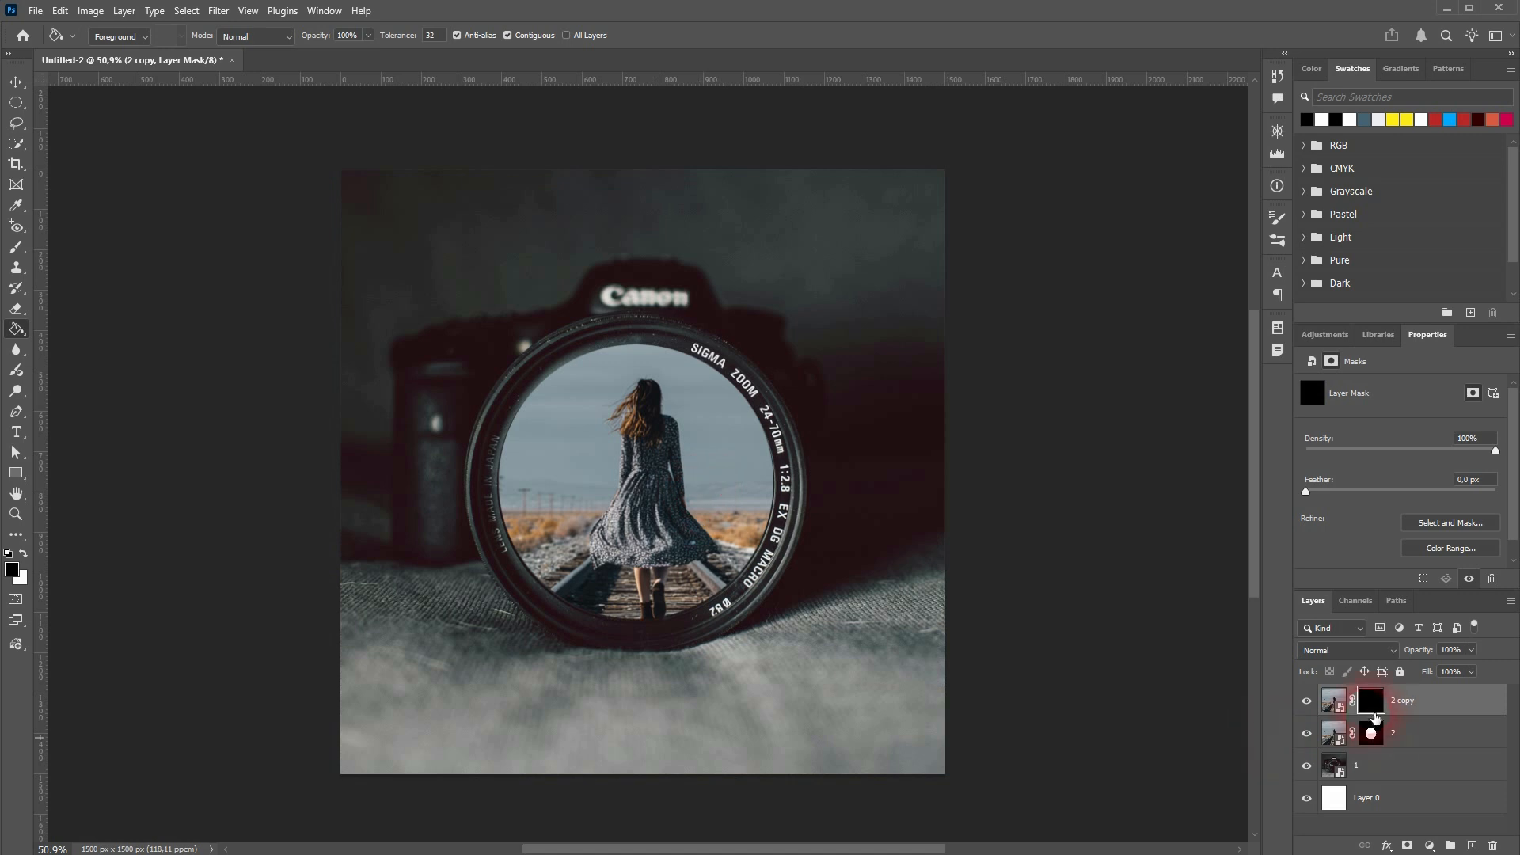
Step: Set up a Soft Round brush for the copy's mask with 250 px size, 10% hardness and 24% flow
left_click(1381, 702)
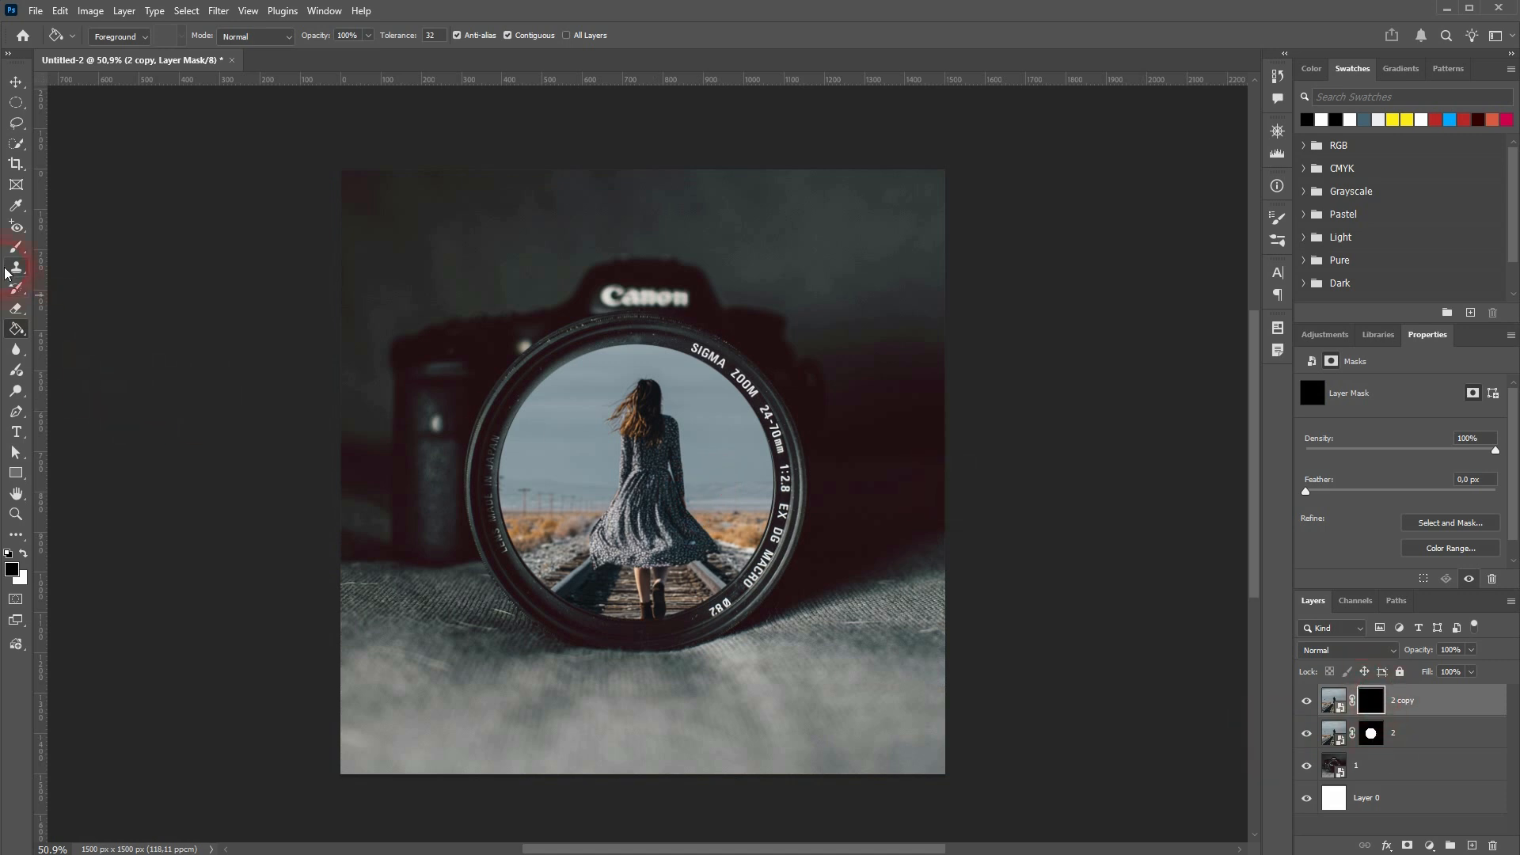
left_click(16, 246)
left_click(87, 252)
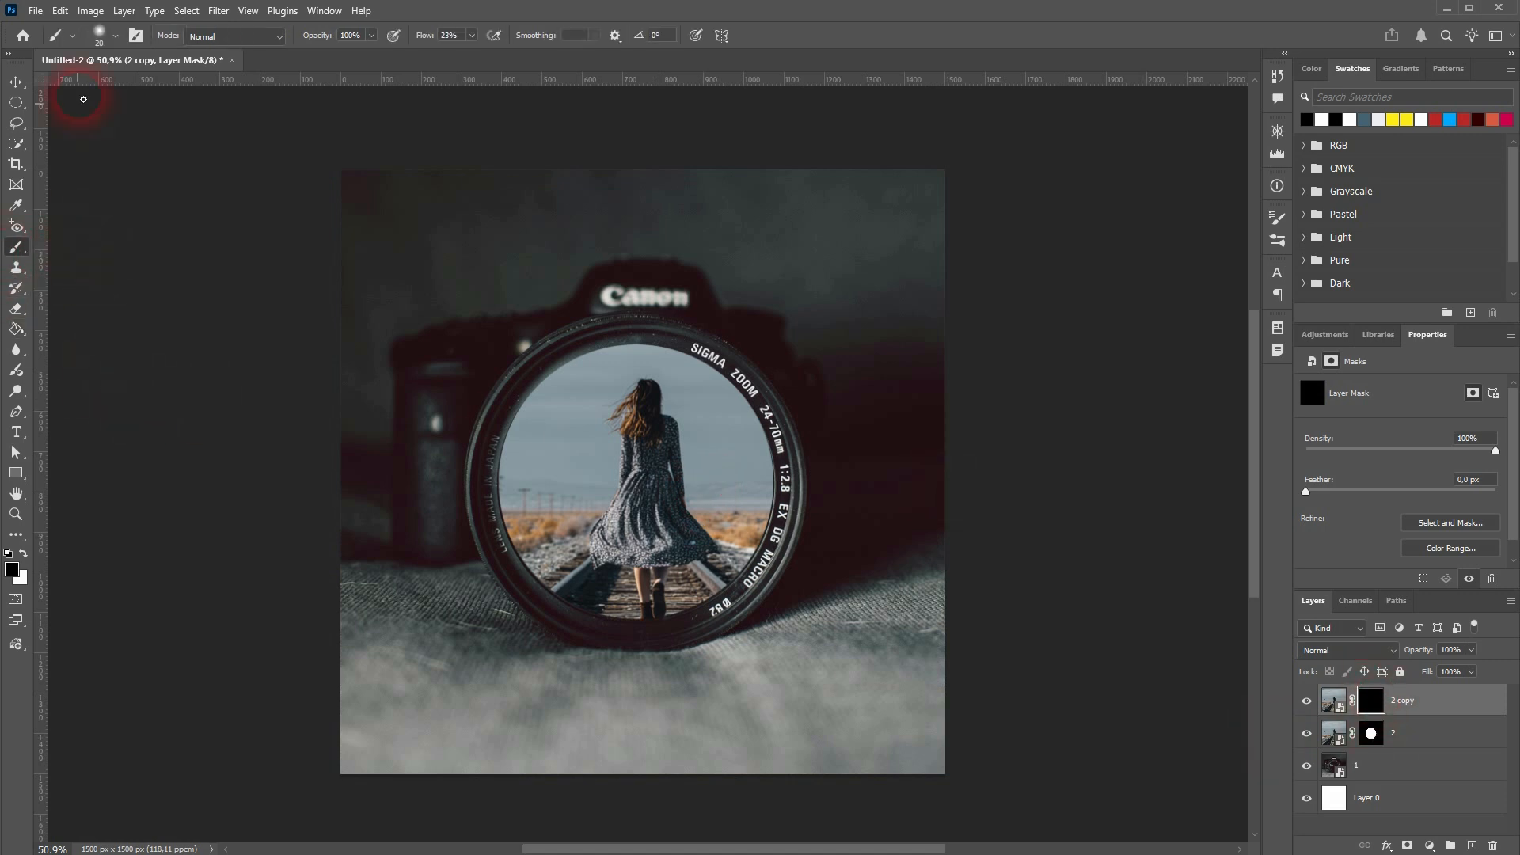
left_click(101, 37)
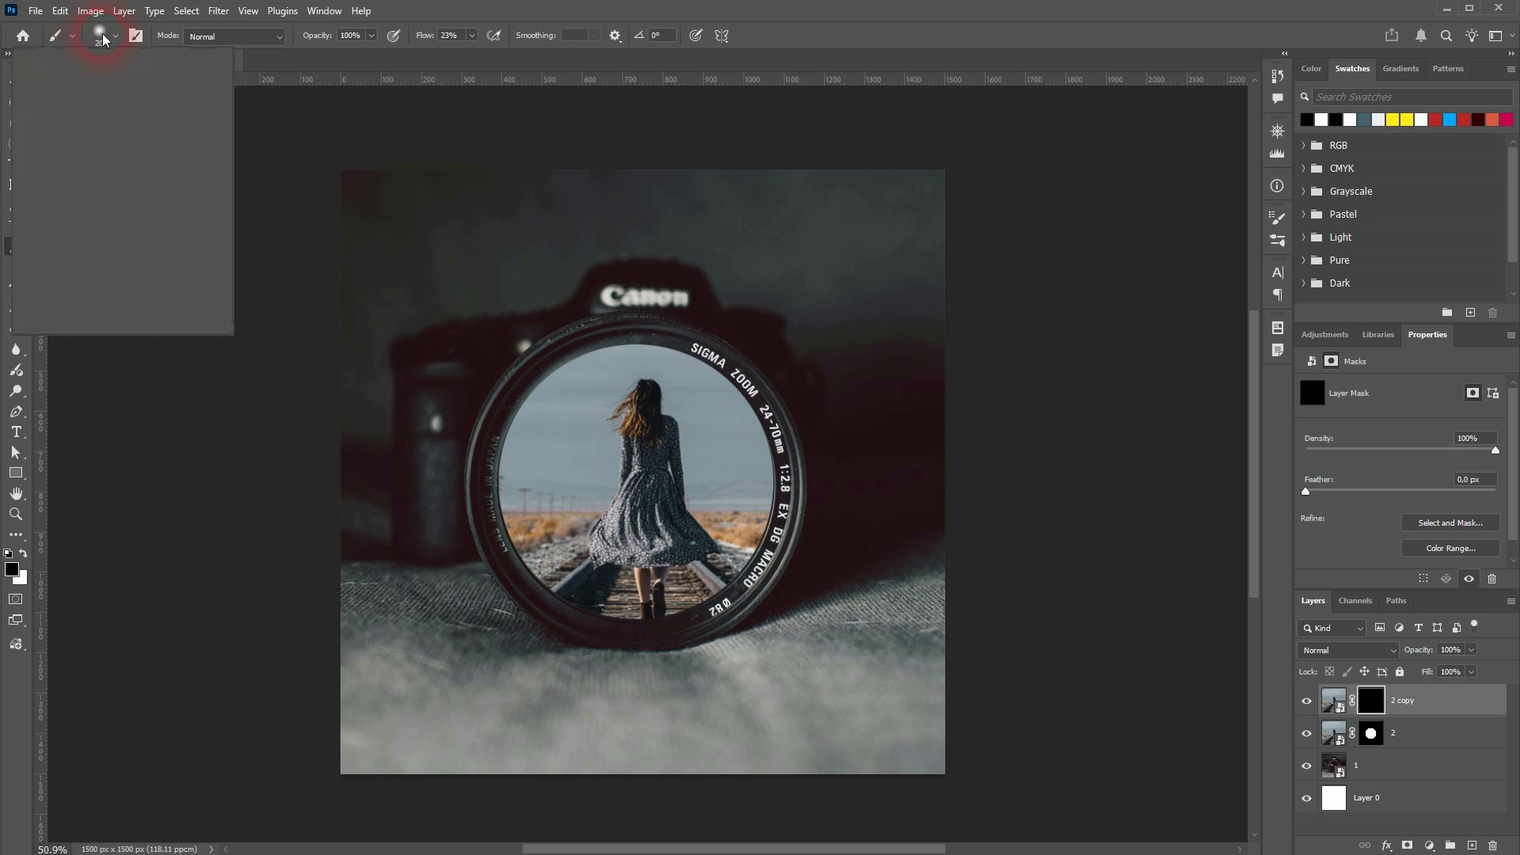
left_click(152, 67)
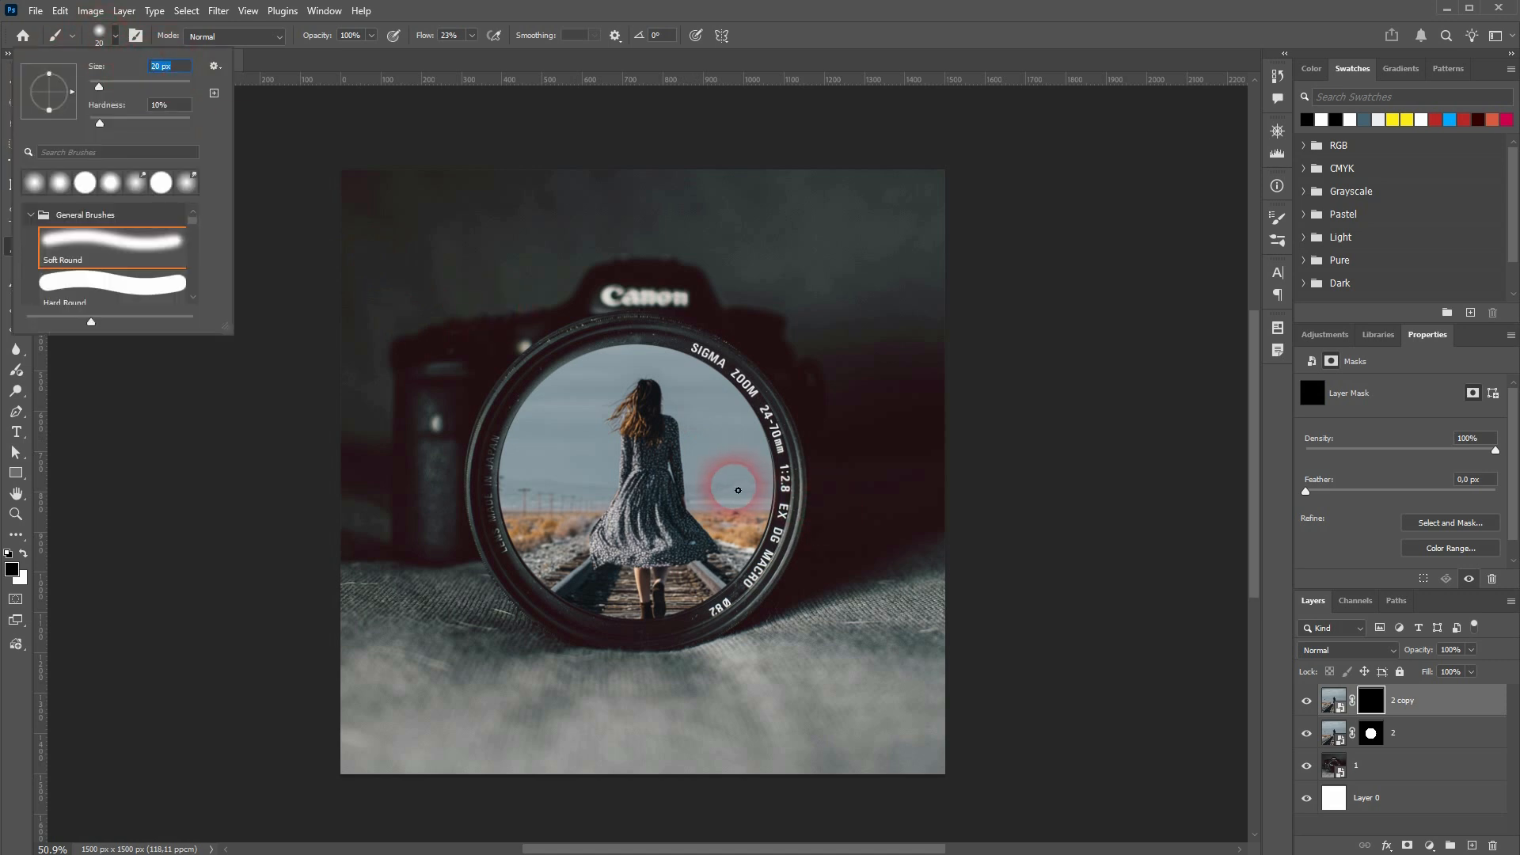
type("0")
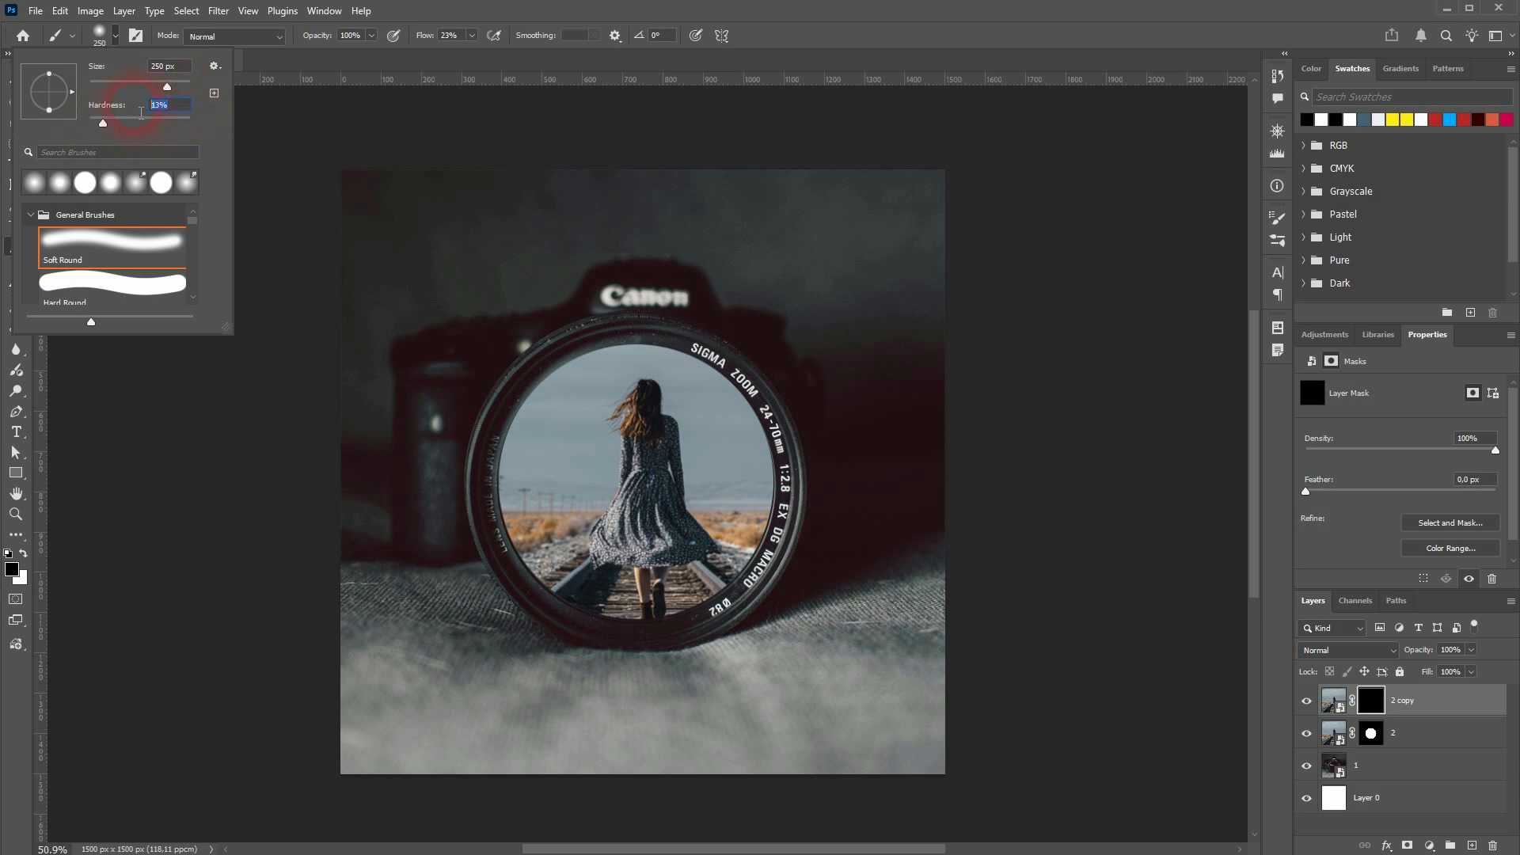
left_click(380, 66)
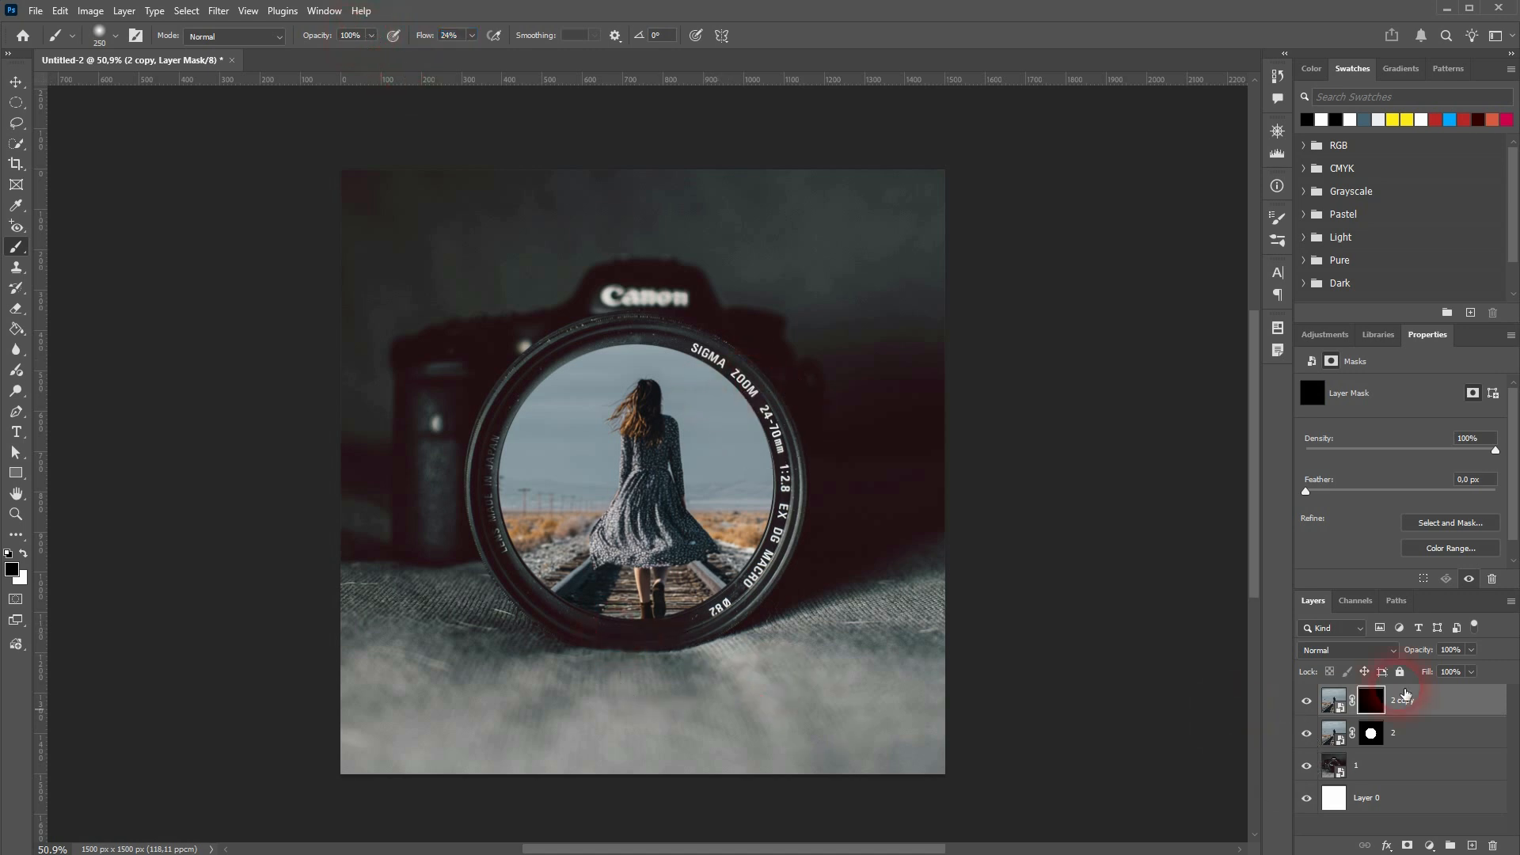
Step: Paint white on the copy's mask to reveal the railroad track from the lens opening down to the image's bottom edge
left_click(1376, 704)
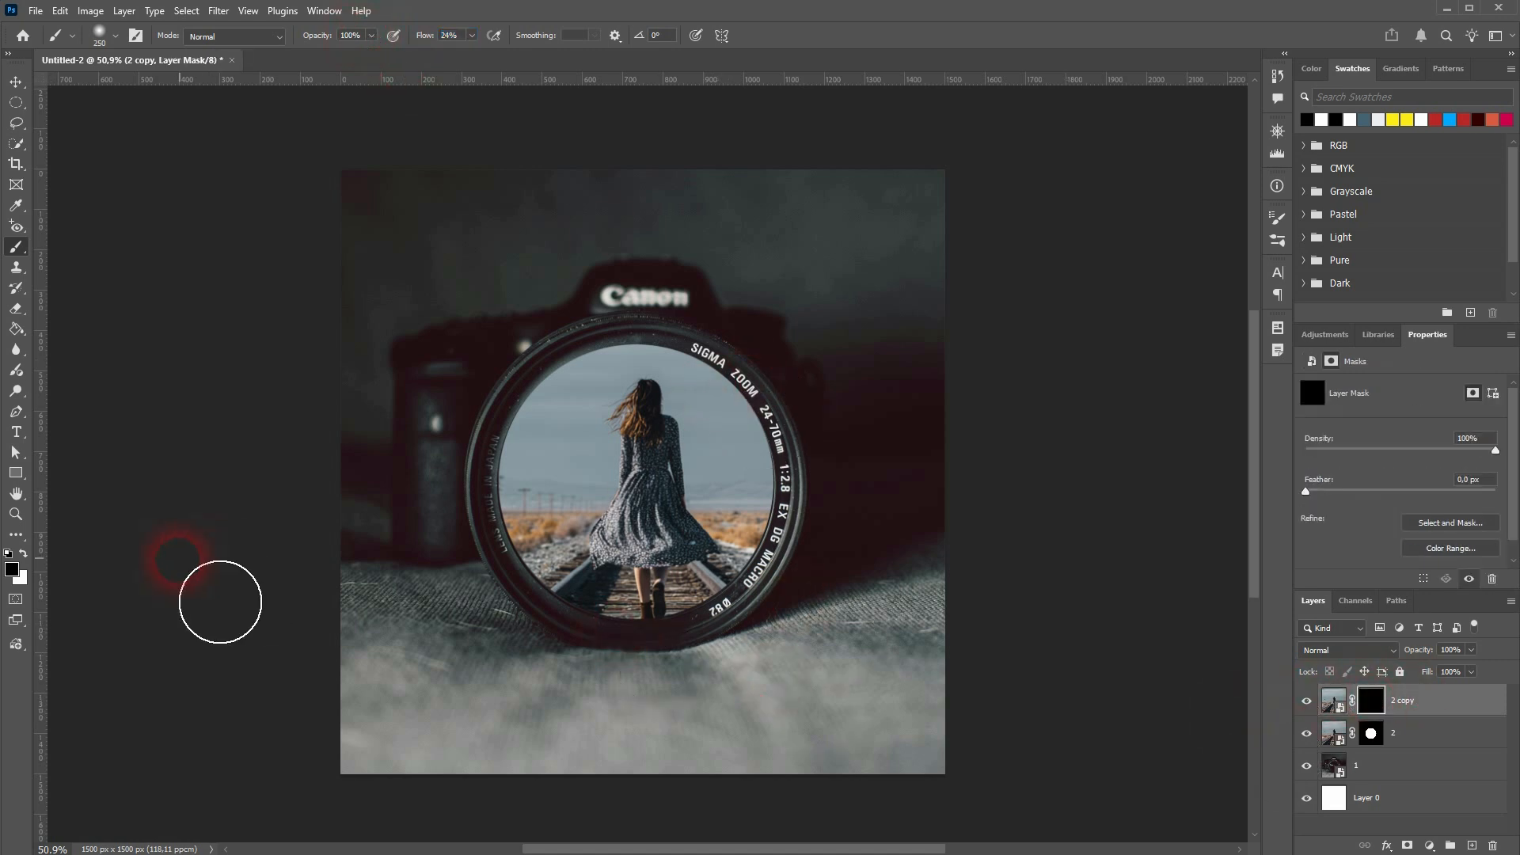
left_click(23, 554)
mouse_move(644, 696)
left_mouse_down()
mouse_move(702, 752)
mouse_move(696, 654)
mouse_move(685, 752)
mouse_move(678, 725)
mouse_move(692, 715)
mouse_move(678, 620)
mouse_move(628, 638)
mouse_move(539, 733)
mouse_move(384, 843)
mouse_move(631, 672)
mouse_move(543, 841)
mouse_move(797, 831)
mouse_move(736, 631)
mouse_move(900, 814)
mouse_move(722, 615)
mouse_move(739, 641)
mouse_move(689, 597)
mouse_move(650, 631)
mouse_move(675, 626)
left_mouse_up()
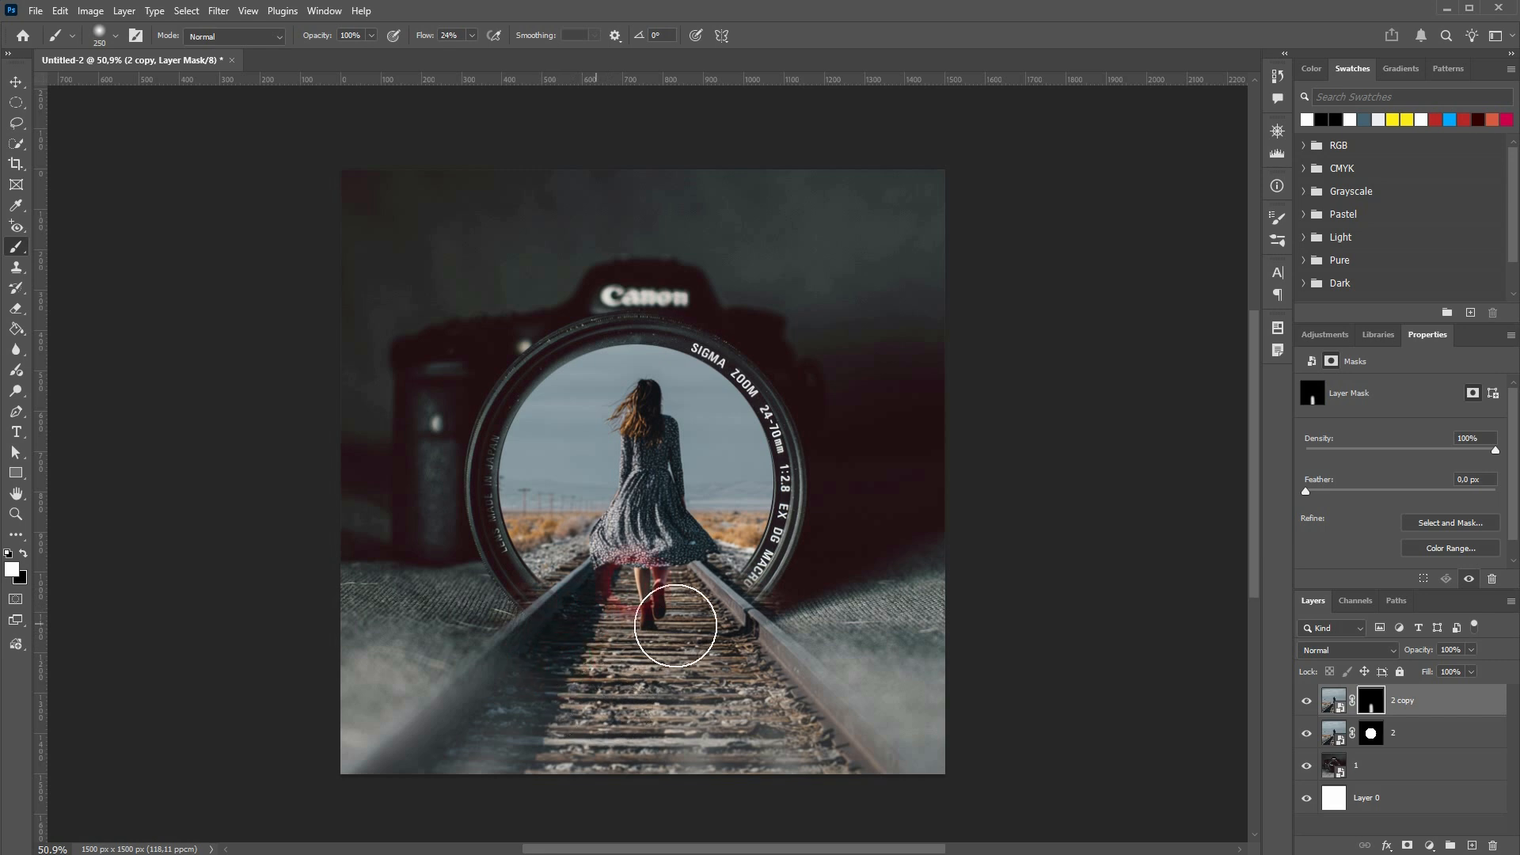
mouse_move(596, 687)
left_mouse_down()
mouse_move(505, 827)
mouse_move(630, 710)
mouse_move(698, 815)
mouse_move(746, 799)
mouse_move(828, 849)
mouse_move(859, 823)
mouse_move(878, 831)
mouse_move(748, 672)
mouse_move(935, 844)
mouse_move(731, 641)
mouse_move(671, 687)
mouse_move(649, 644)
left_mouse_up()
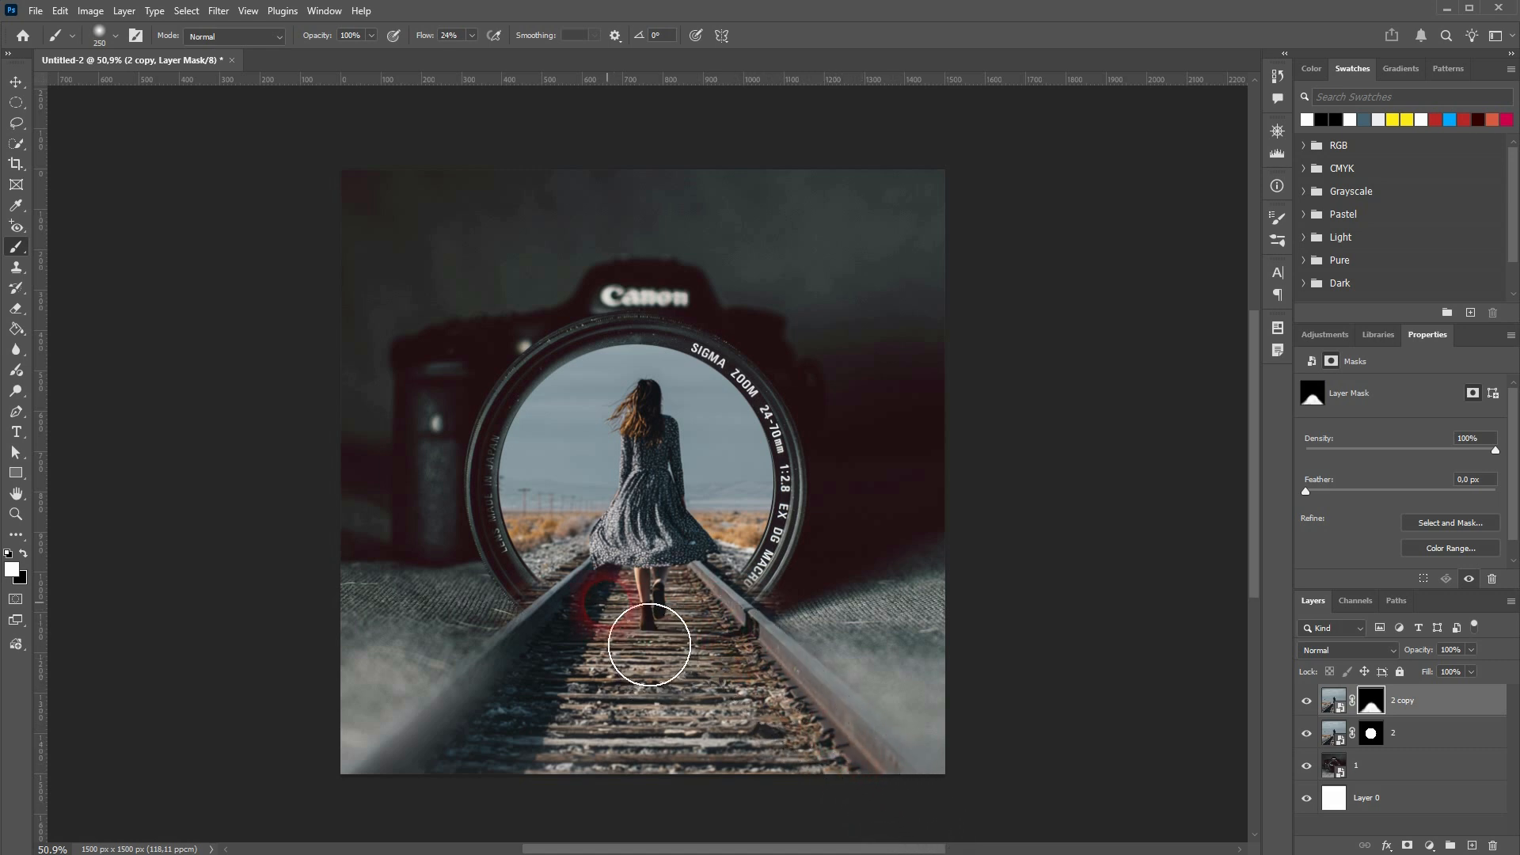
mouse_move(502, 768)
left_mouse_down()
mouse_move(434, 824)
mouse_move(592, 692)
left_mouse_up()
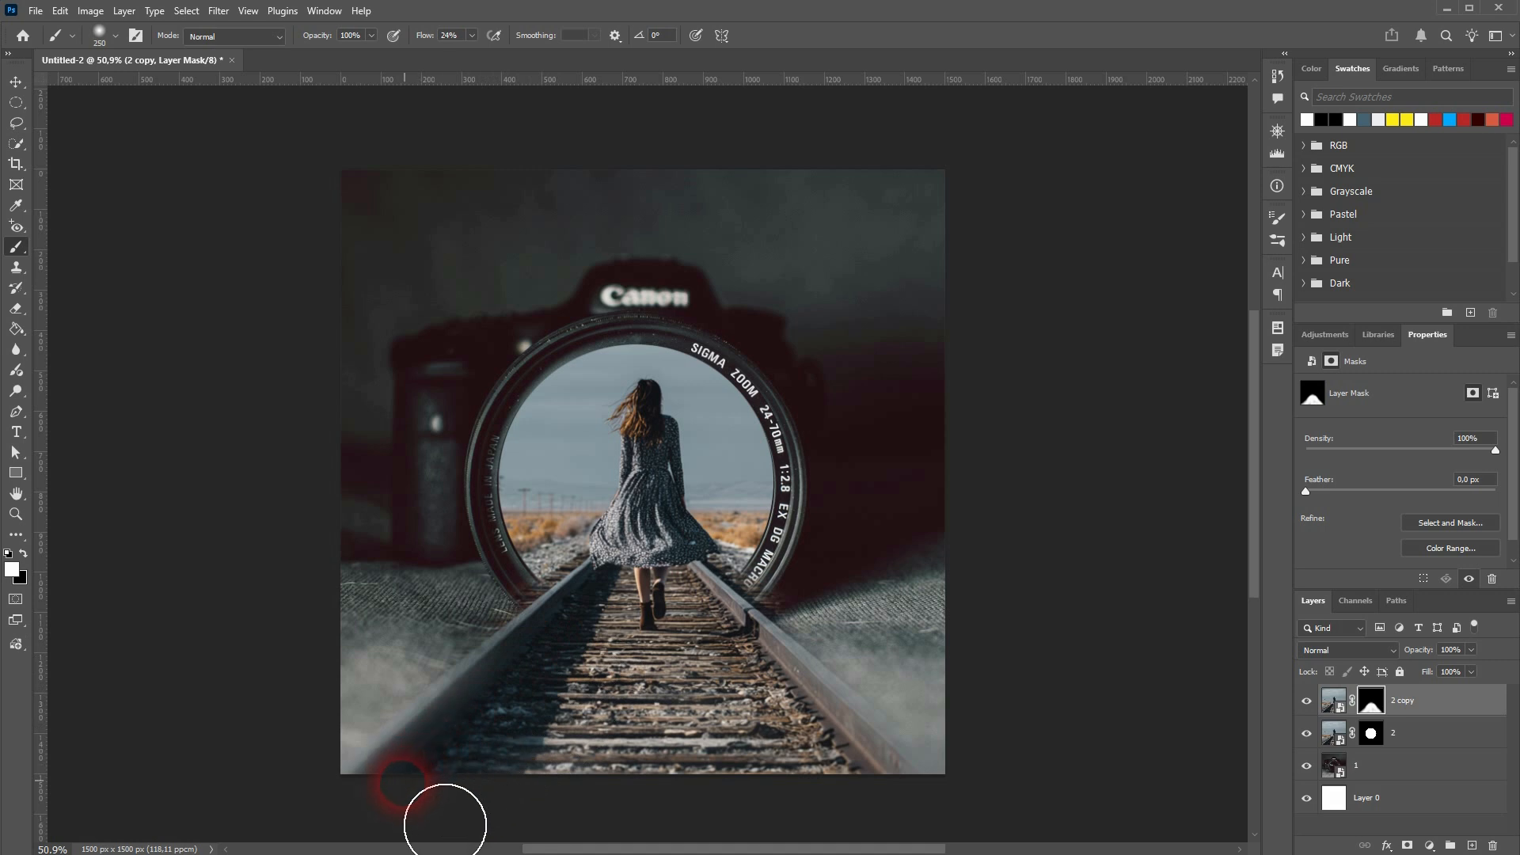
mouse_move(667, 640)
left_mouse_down()
mouse_move(735, 798)
mouse_move(591, 709)
left_mouse_up()
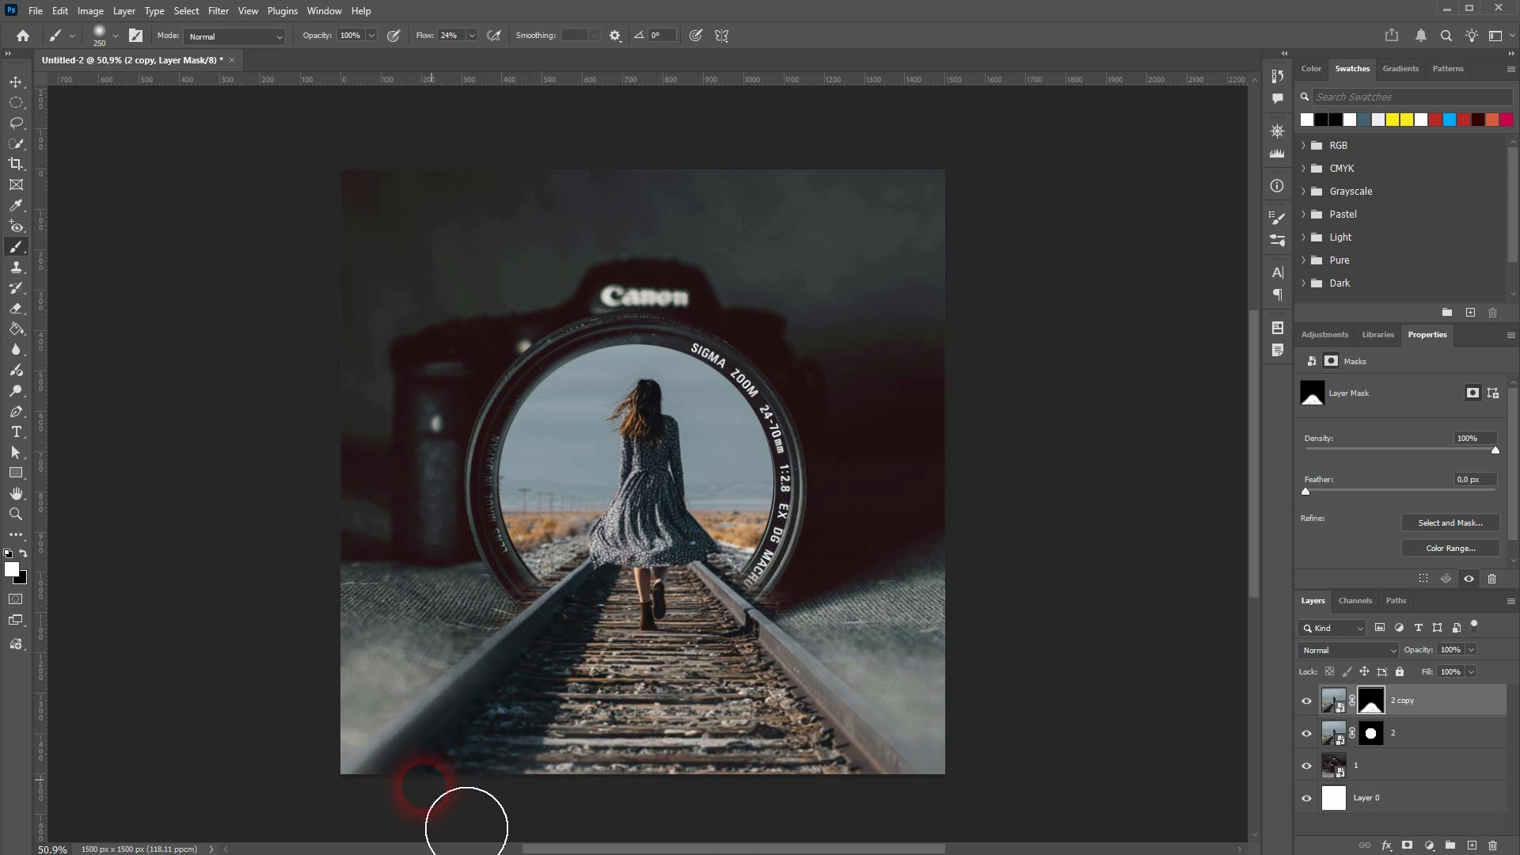
mouse_move(466, 827)
left_mouse_down()
mouse_move(777, 812)
mouse_move(815, 763)
left_mouse_up()
mouse_move(940, 826)
left_mouse_down()
mouse_move(780, 689)
mouse_move(1000, 852)
left_mouse_up()
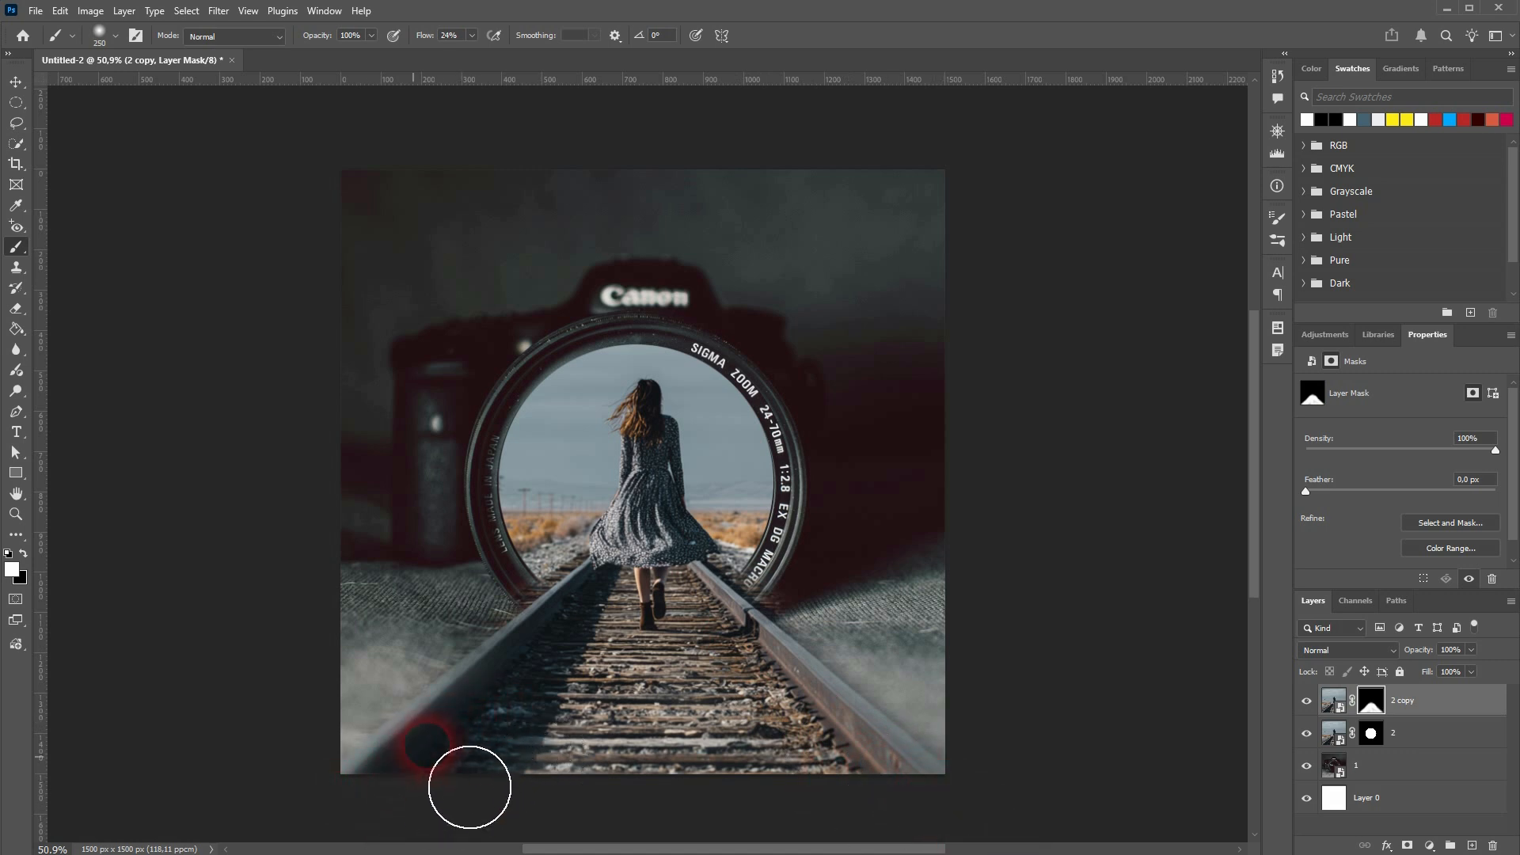
left_click_drag(468, 780, 387, 848)
Step: Paint black on the copy's mask along the outer sides of both rails to clean up the track's edges
scroll(644, 736, "down", 3)
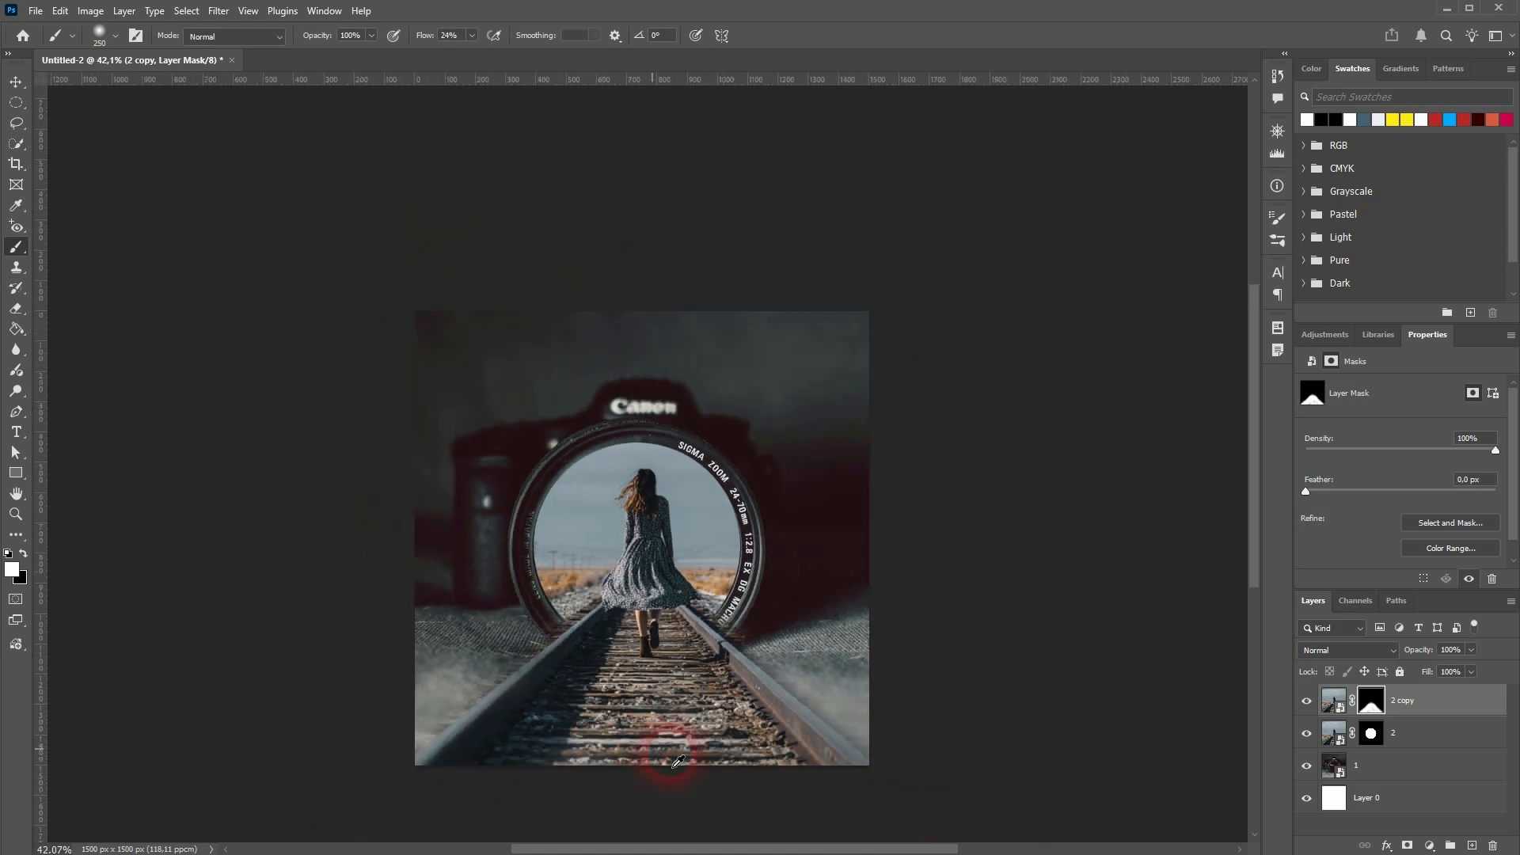
scroll(740, 768, "up", 1)
scroll(816, 768, "up", 3)
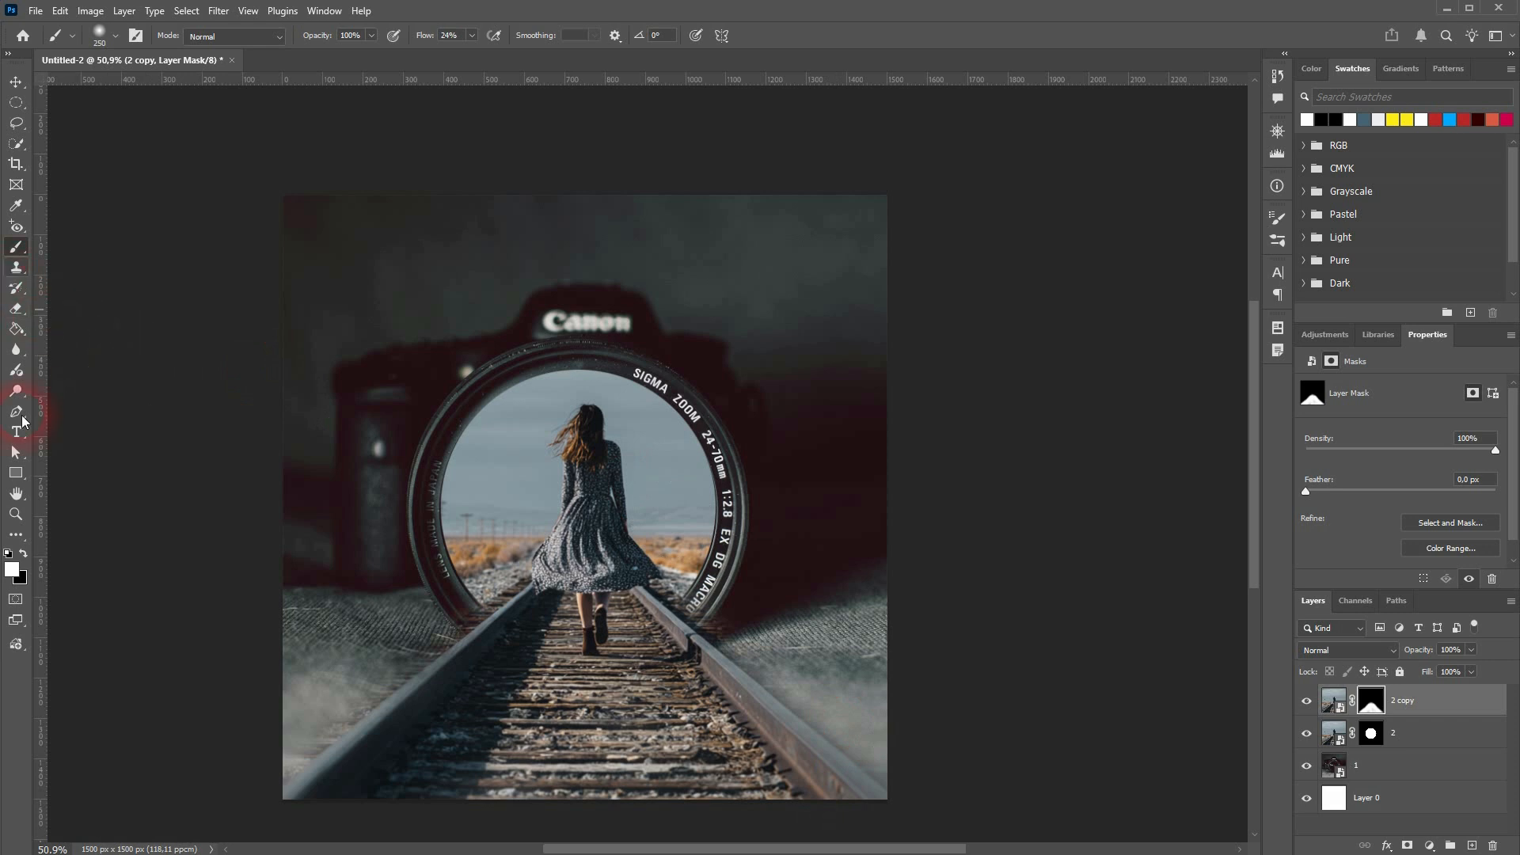
mouse_move(410, 657)
left_mouse_down()
mouse_move(389, 695)
mouse_move(299, 760)
mouse_move(424, 678)
mouse_move(300, 790)
mouse_move(424, 692)
left_mouse_up()
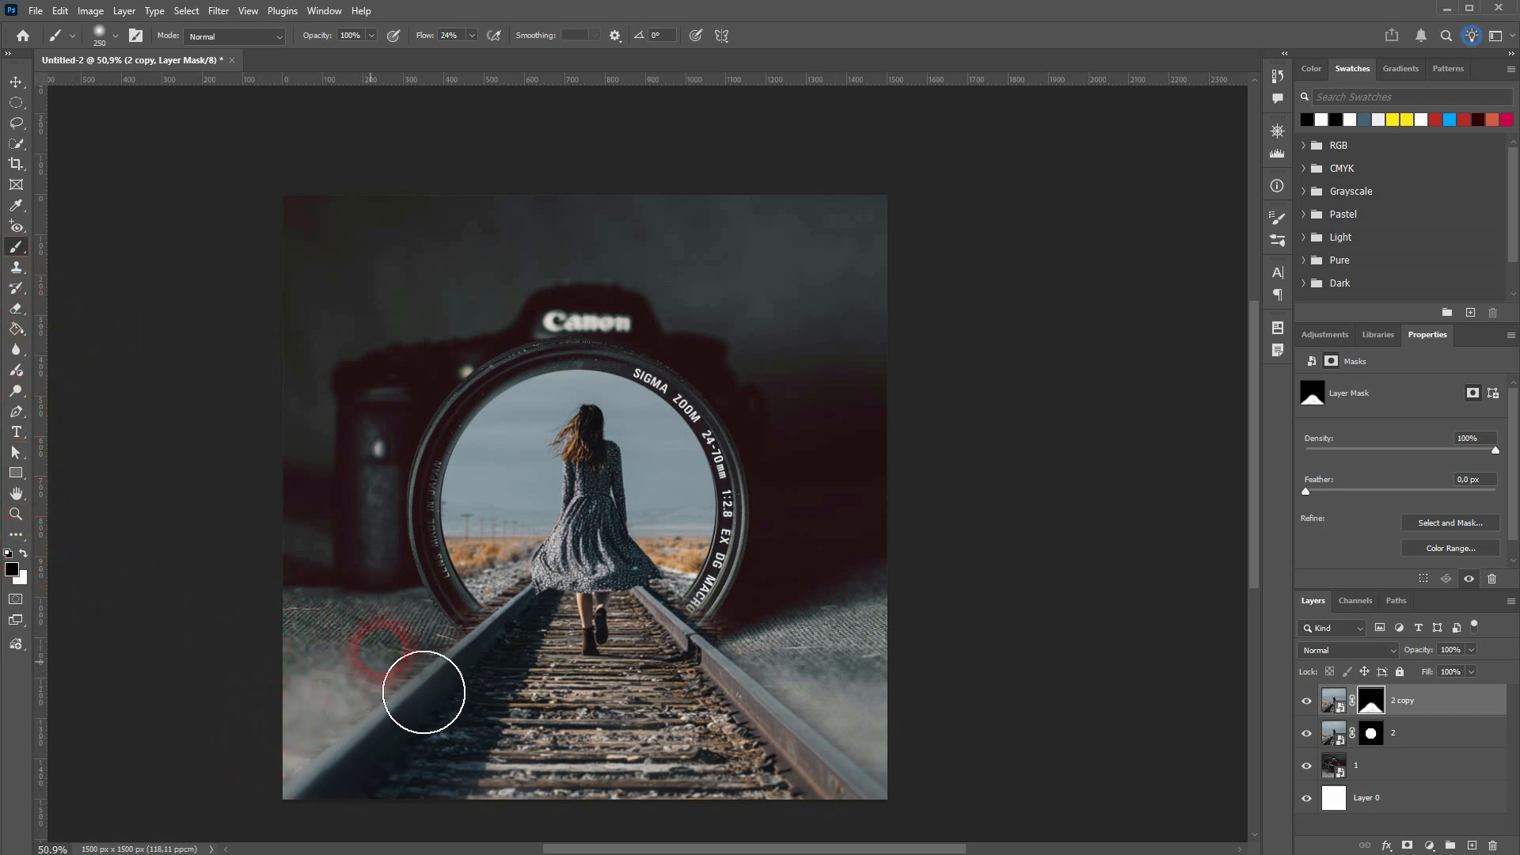
mouse_move(685, 685)
left_mouse_down()
mouse_move(876, 653)
mouse_move(801, 661)
mouse_move(930, 787)
mouse_move(878, 709)
left_mouse_up()
Step: Paint black on the copy's mask beside the right rail to bring back the lens ring's lower-right part and its lettering
scroll(555, 737, "down", 5)
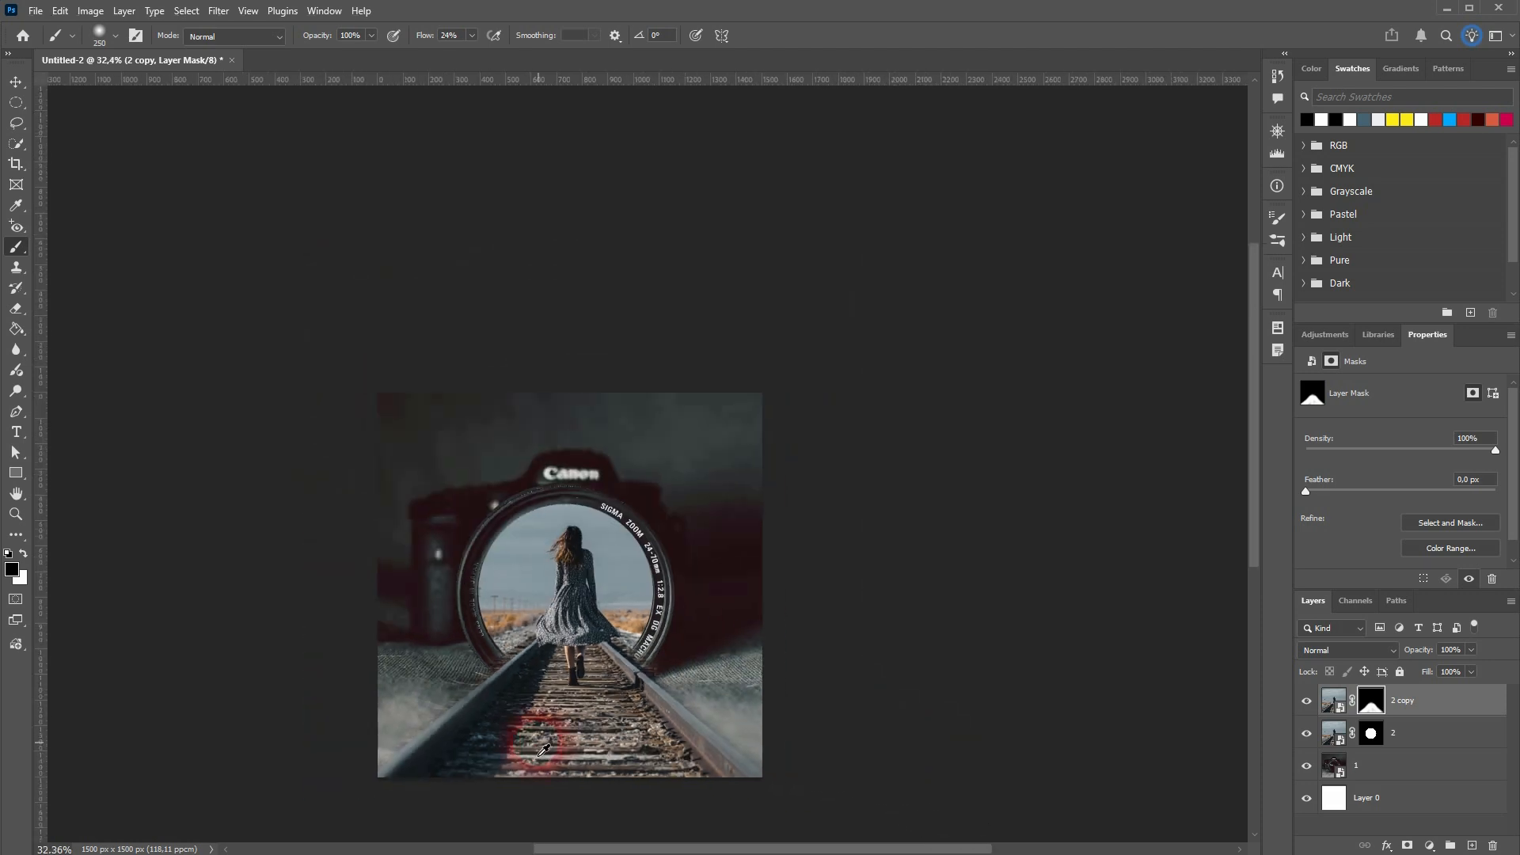
scroll(497, 748, "up", 1)
scroll(503, 752, "up", 3)
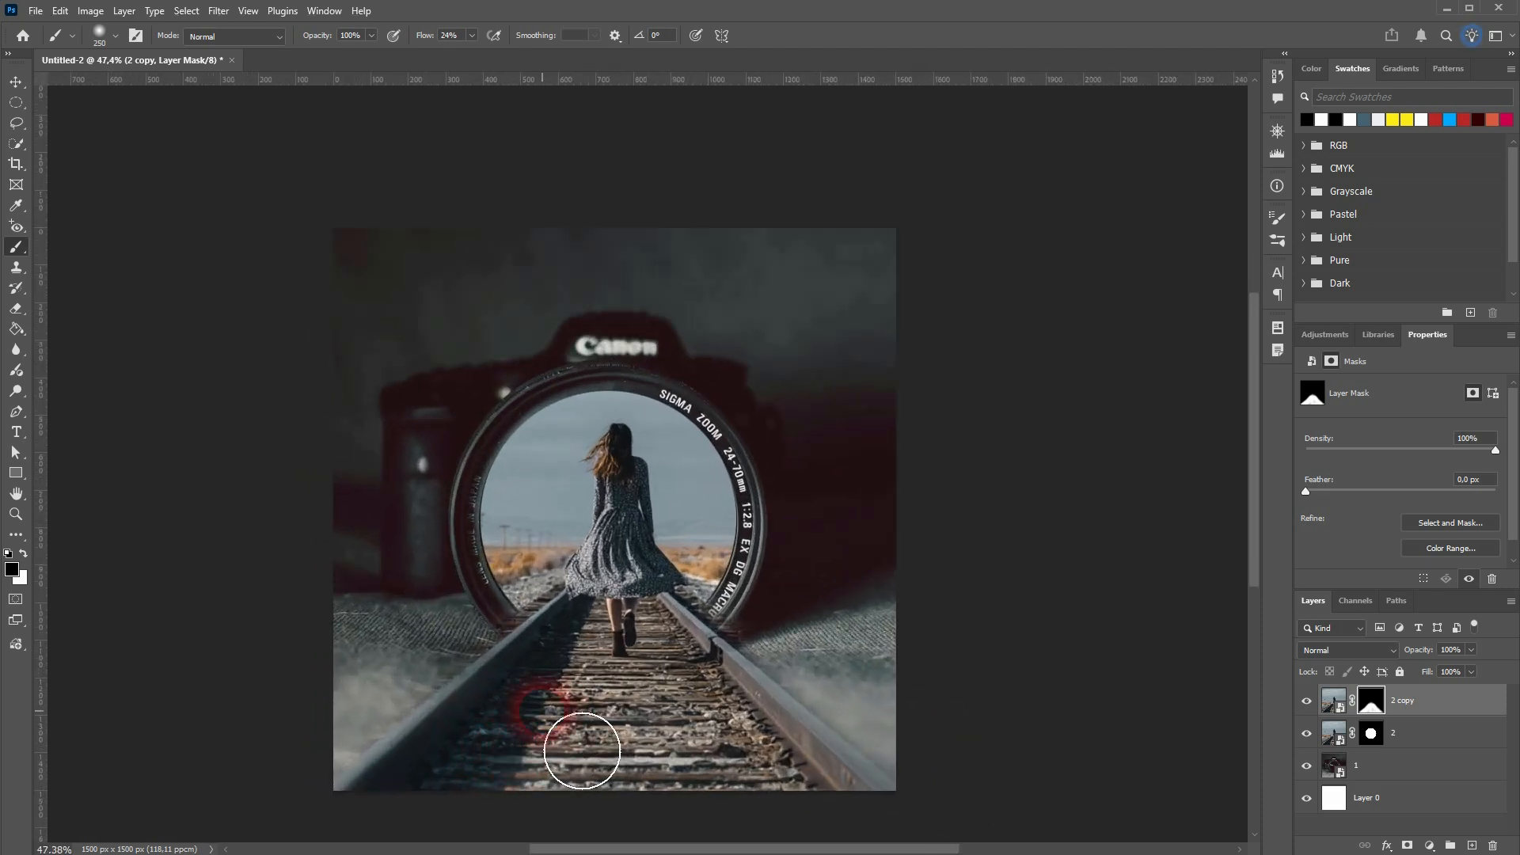
scroll(584, 649, "up", 5)
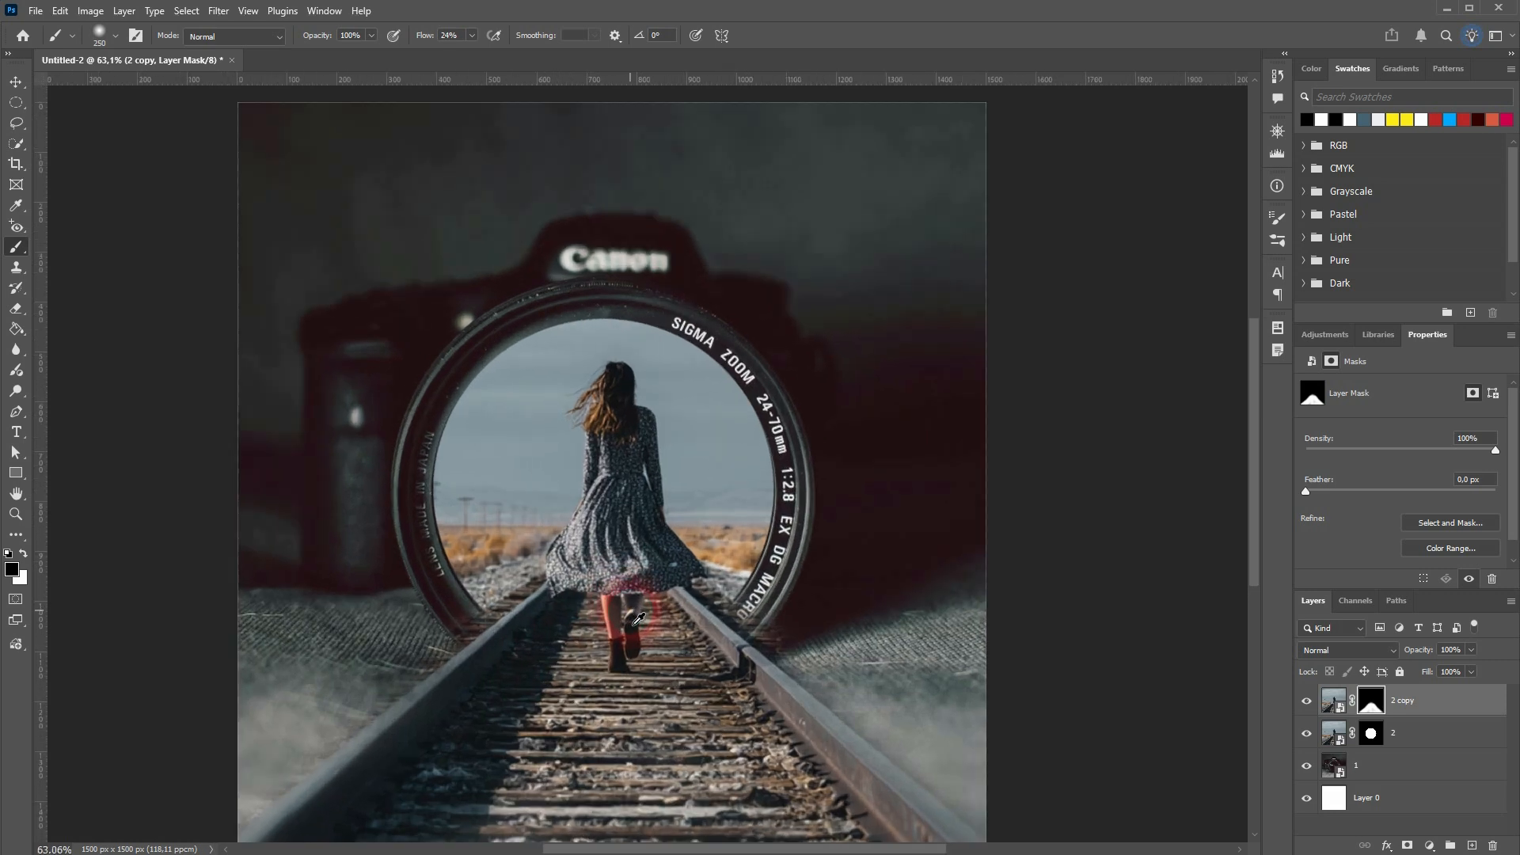
scroll(614, 625, "up", 2)
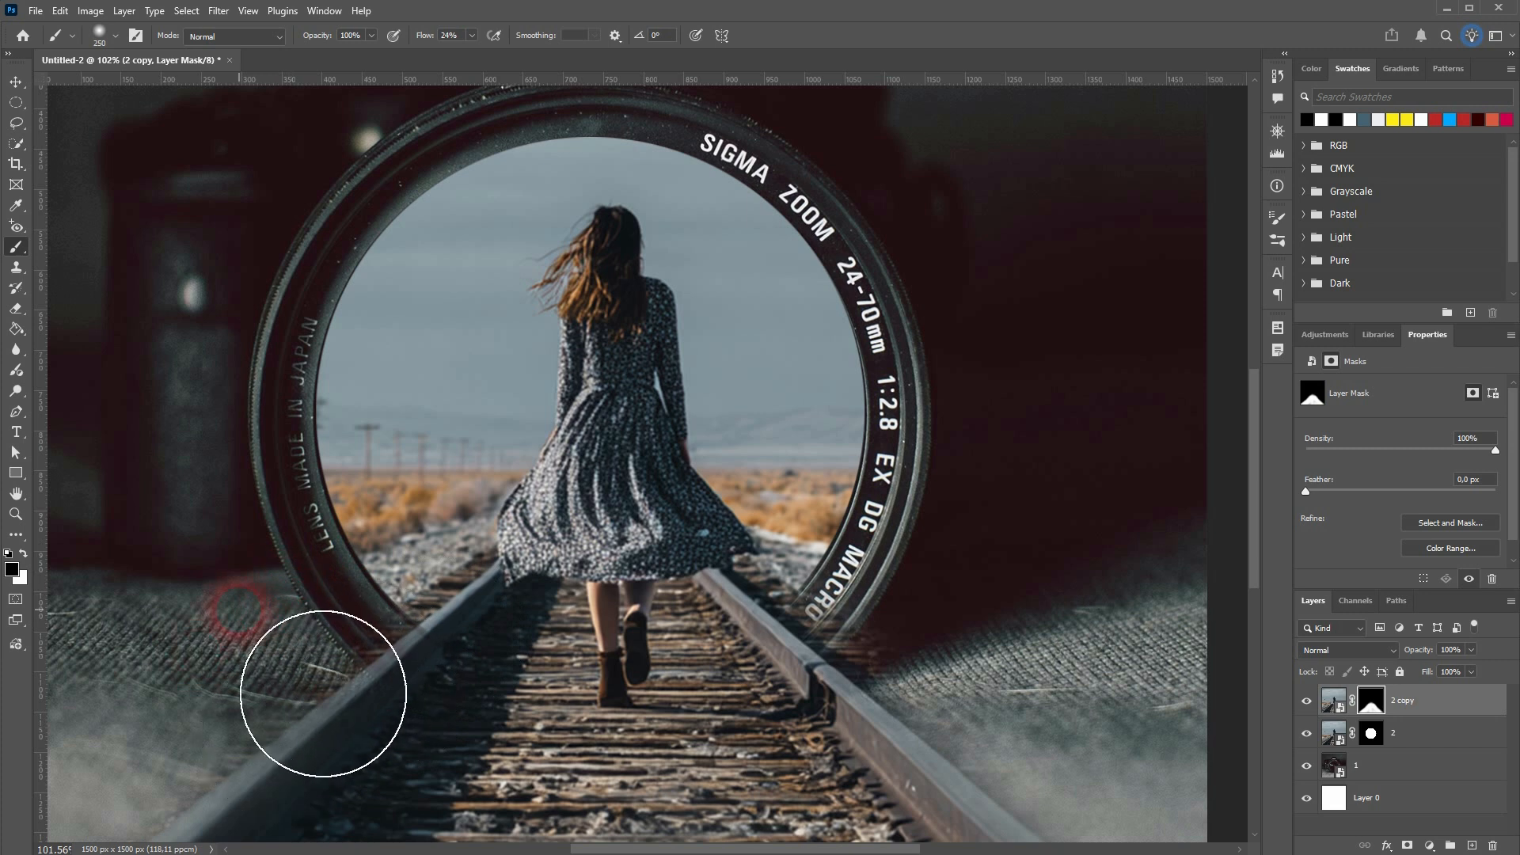
mouse_move(885, 590)
left_mouse_down()
mouse_move(866, 568)
mouse_move(966, 656)
left_mouse_up()
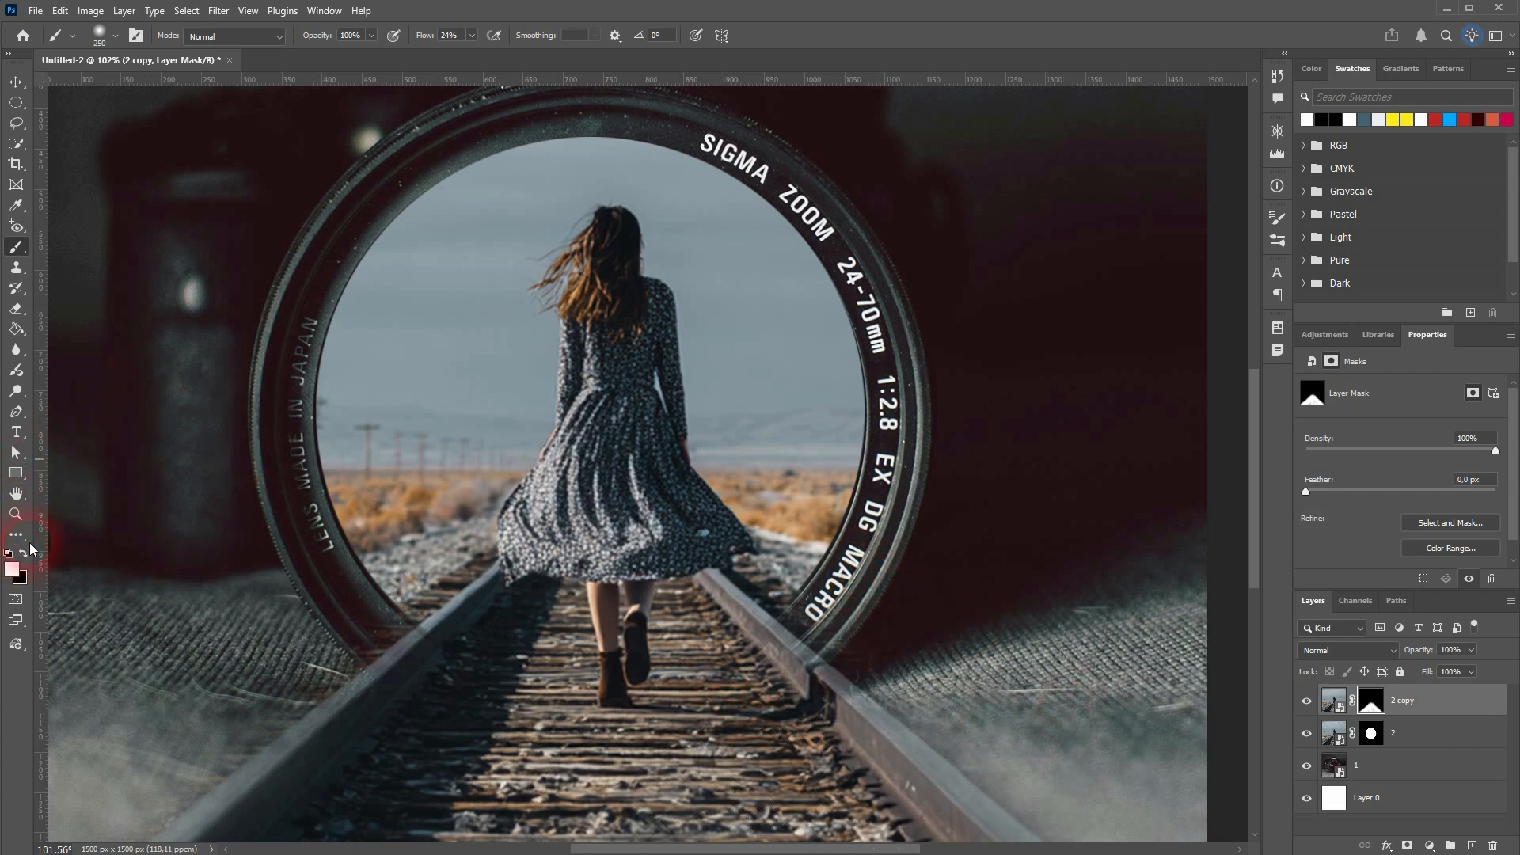
Step: Set the brush size to 100 px and paint white on the copy's mask along the right rail near the lens ring
left_click(96, 41)
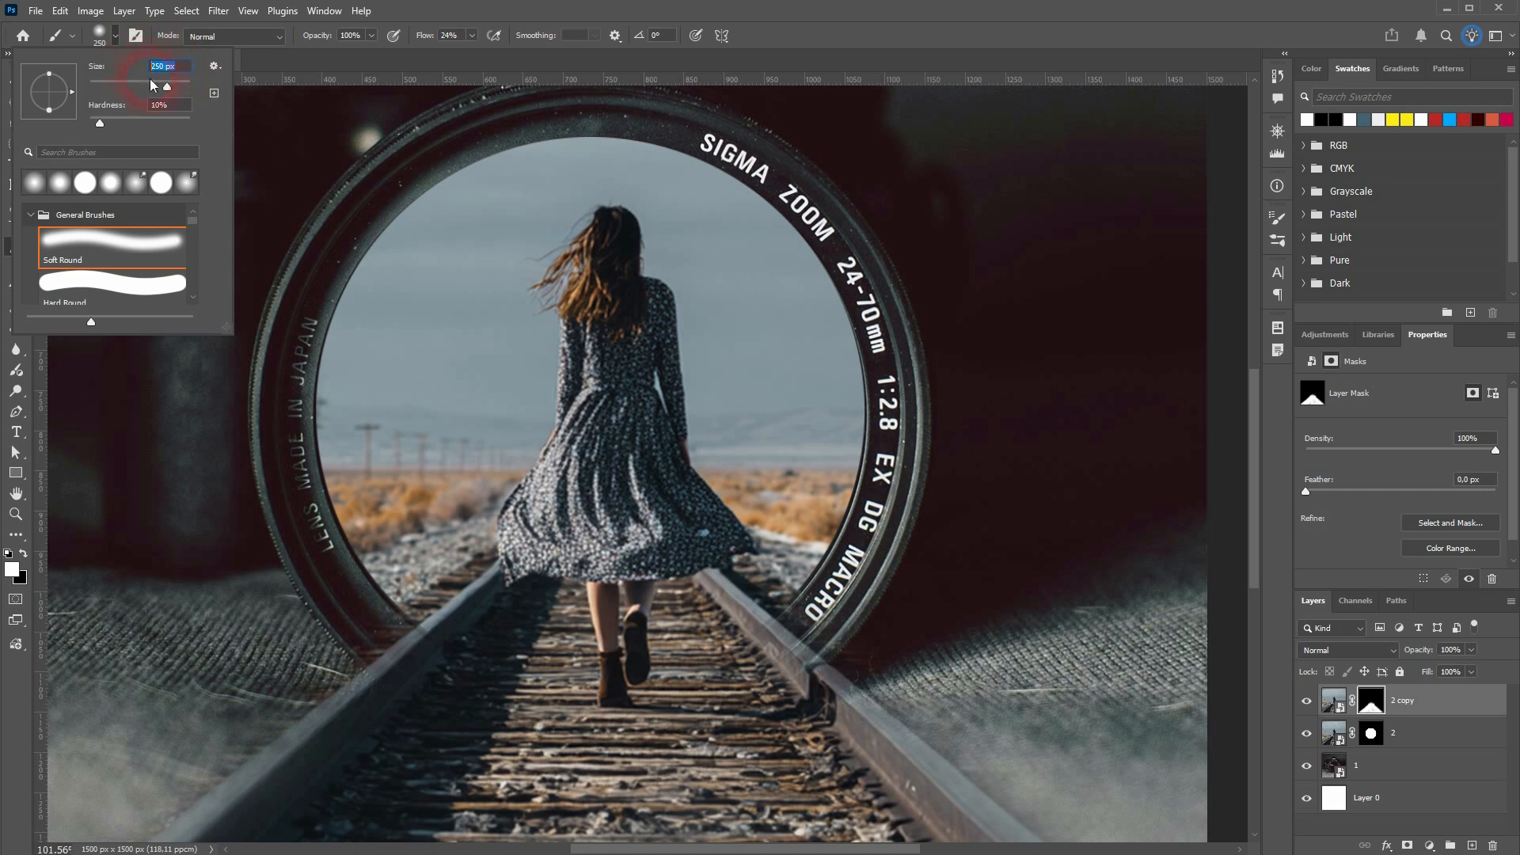
type("100")
key("Return")
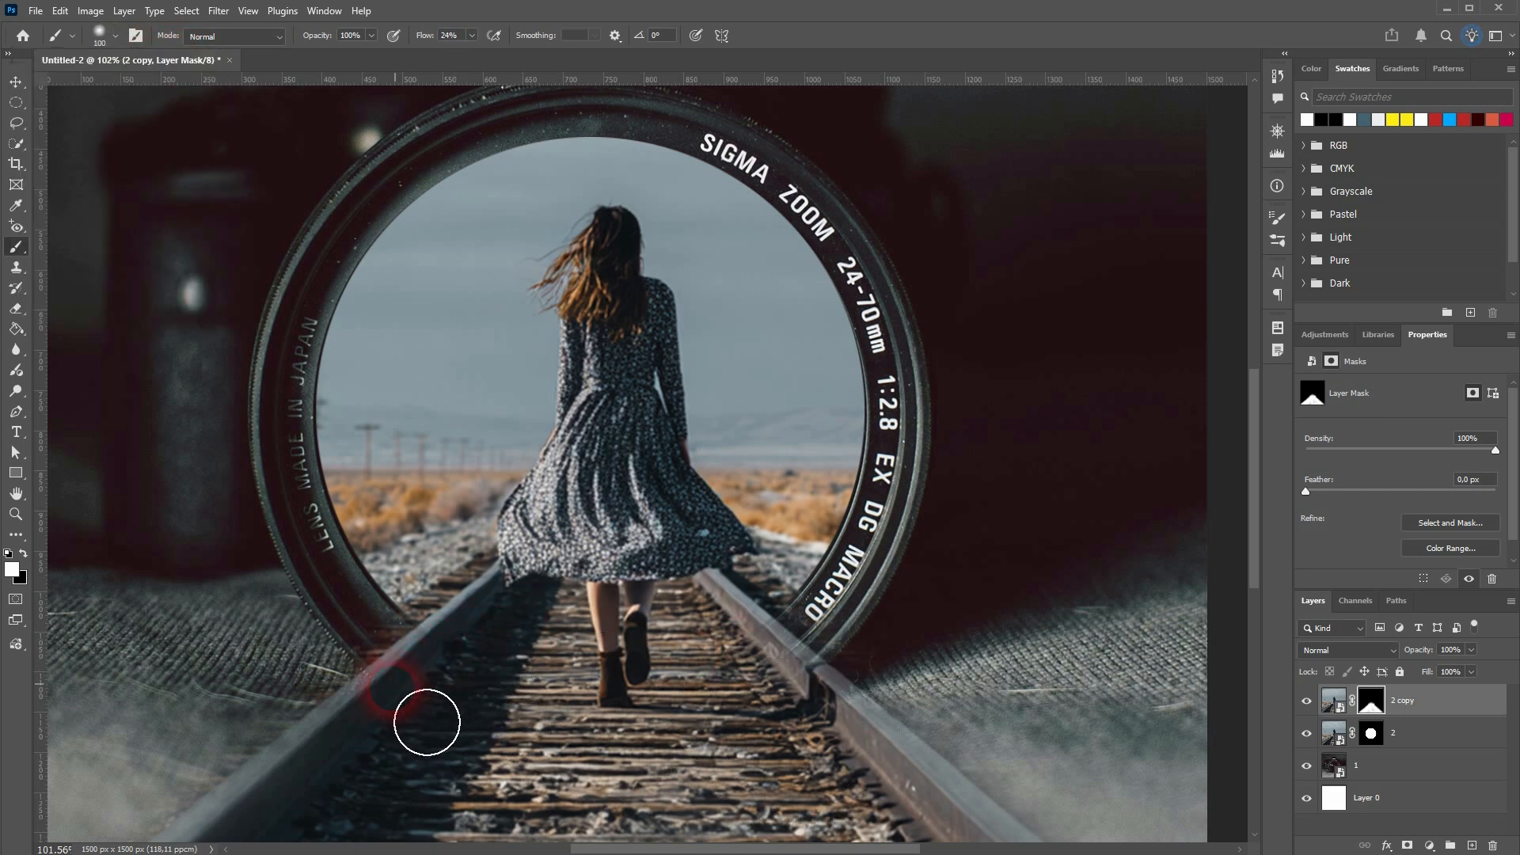
mouse_move(834, 737)
left_mouse_down()
mouse_move(781, 676)
mouse_move(816, 705)
mouse_move(794, 674)
mouse_move(836, 718)
mouse_move(749, 649)
mouse_move(831, 737)
left_mouse_up()
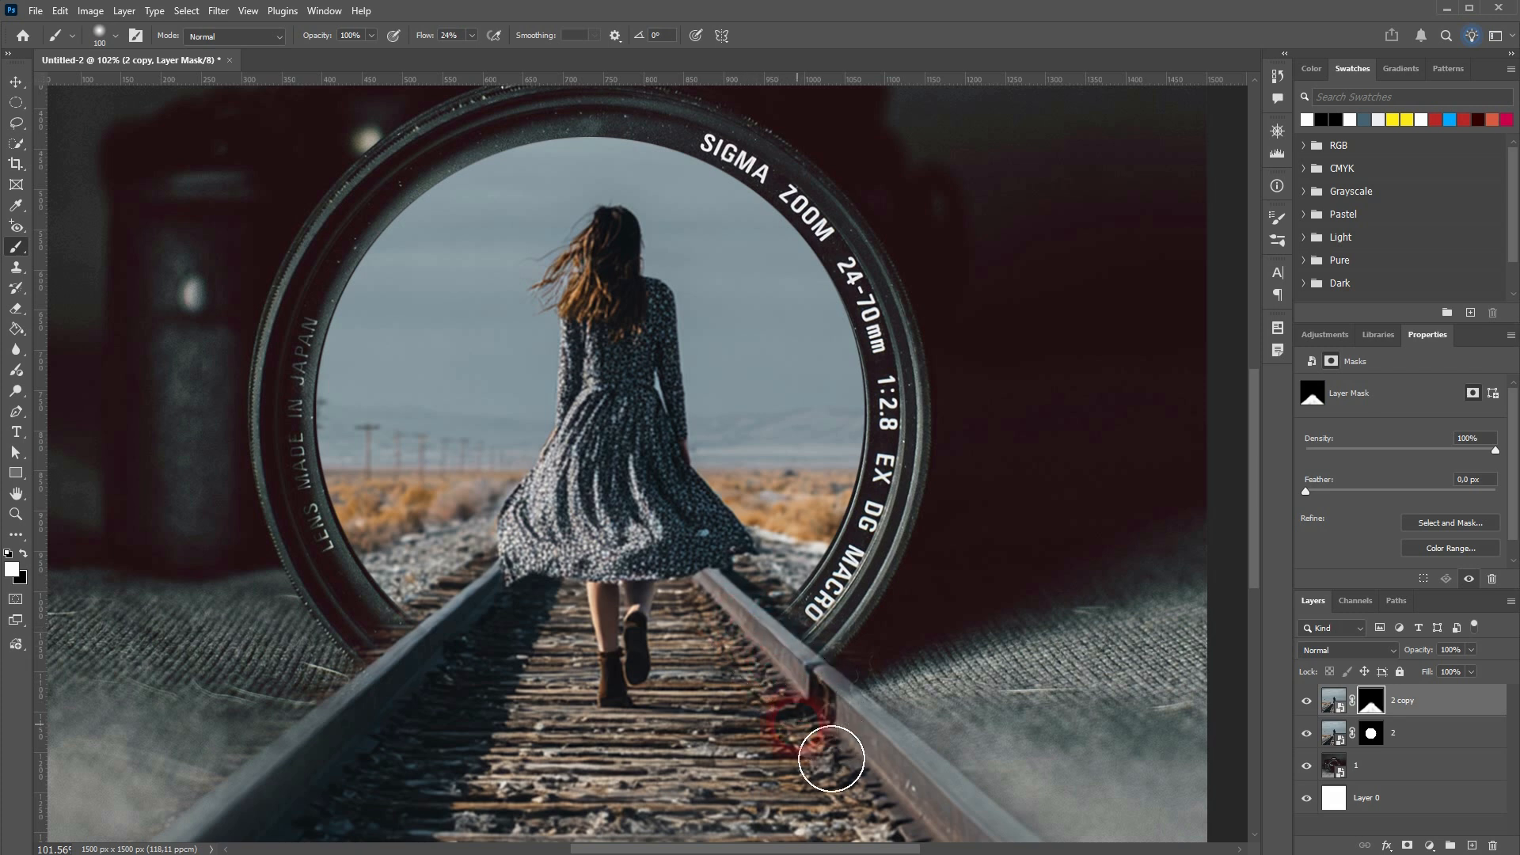
Step: Restore the lens ring's lower-left part up to the left rail with black at 51% flow, and touch up the rail in white
scroll(380, 680, "up", 5)
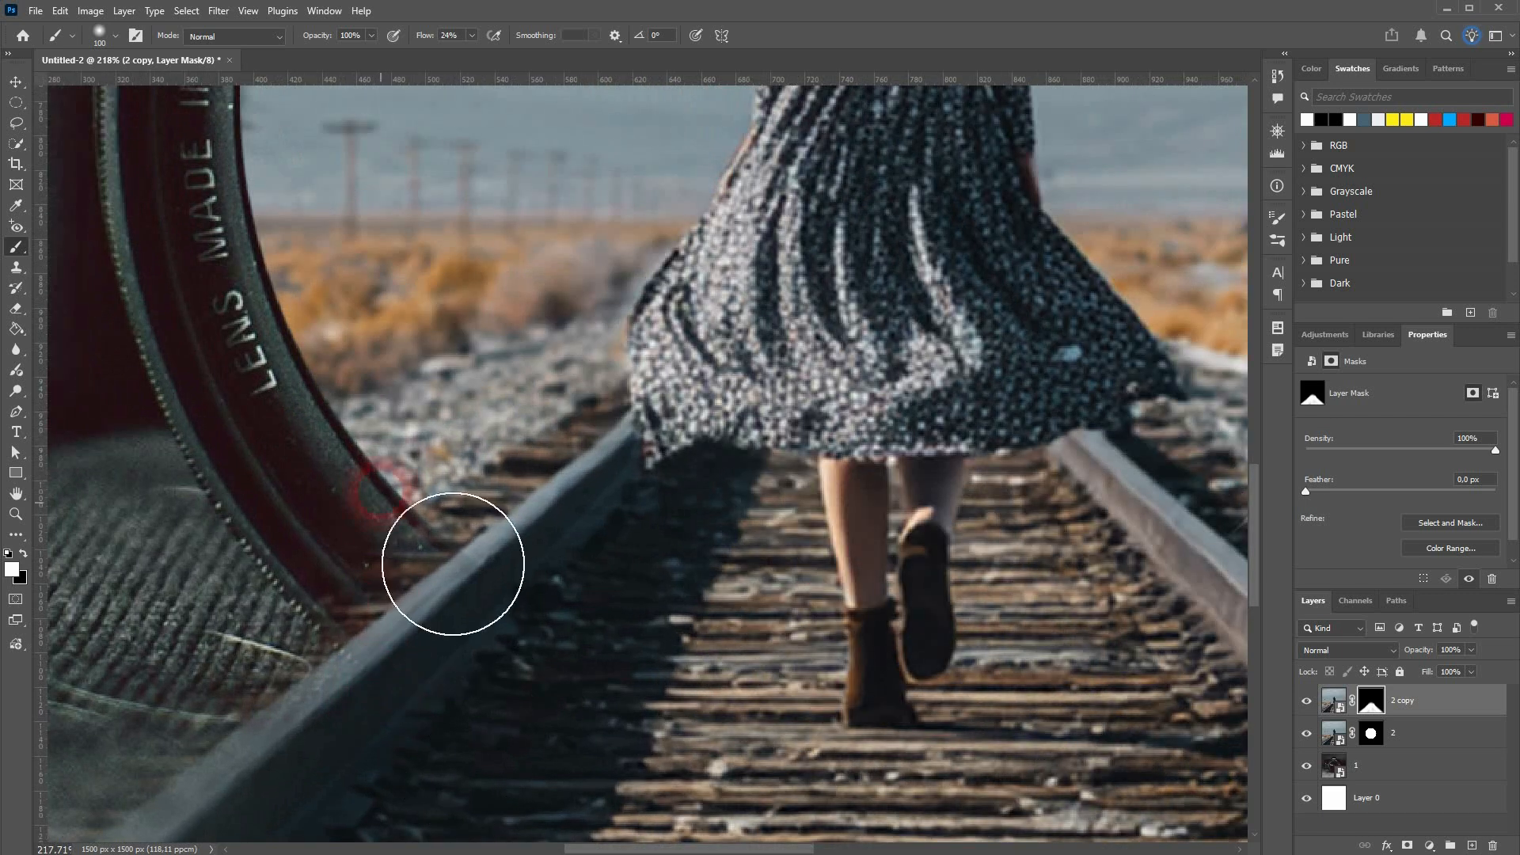
left_click_drag(465, 546, 468, 528)
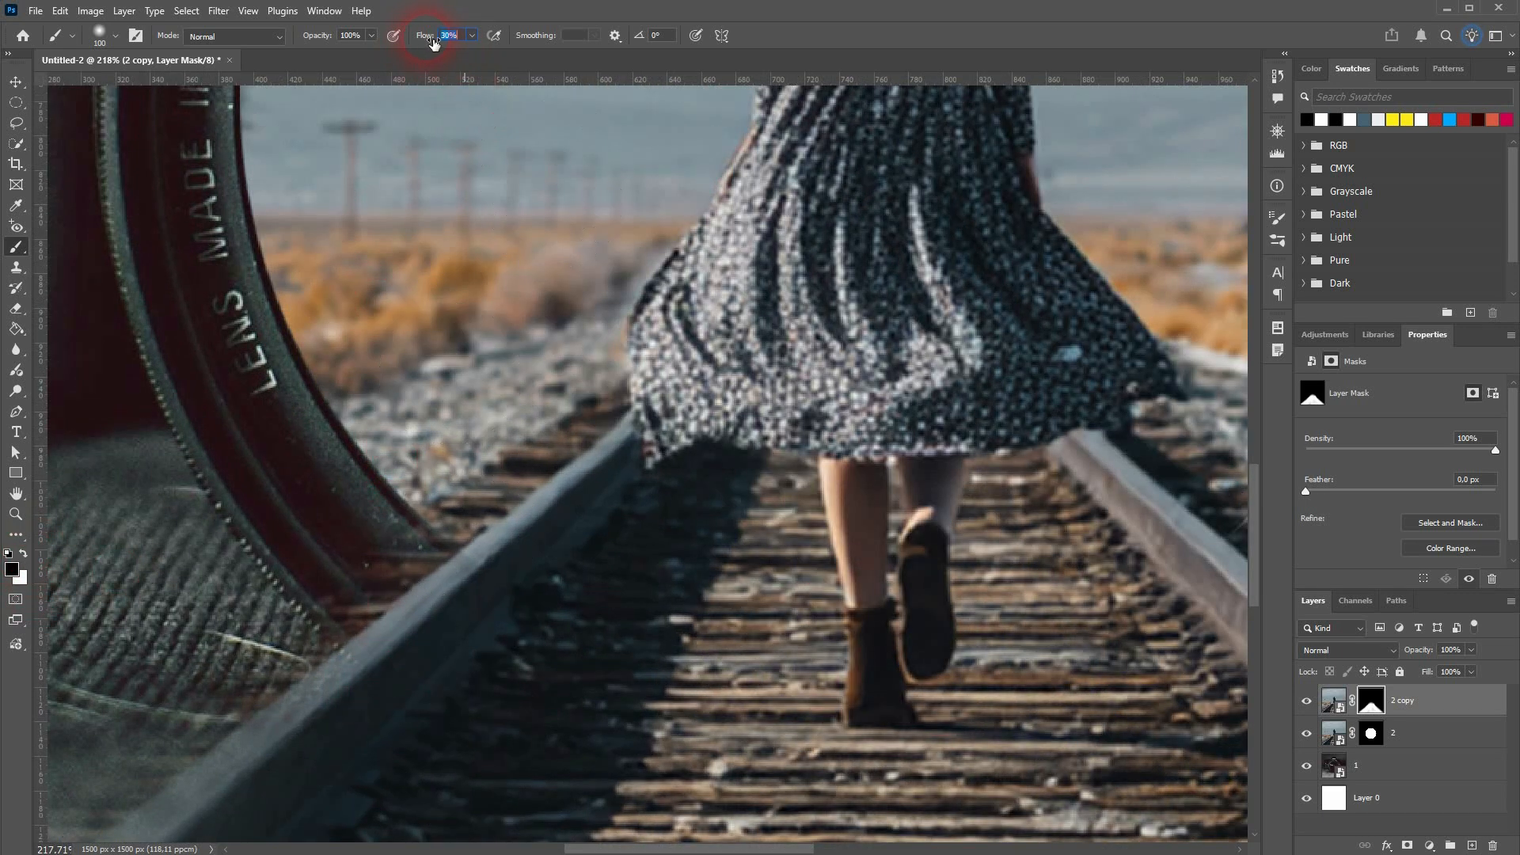
left_click(348, 535)
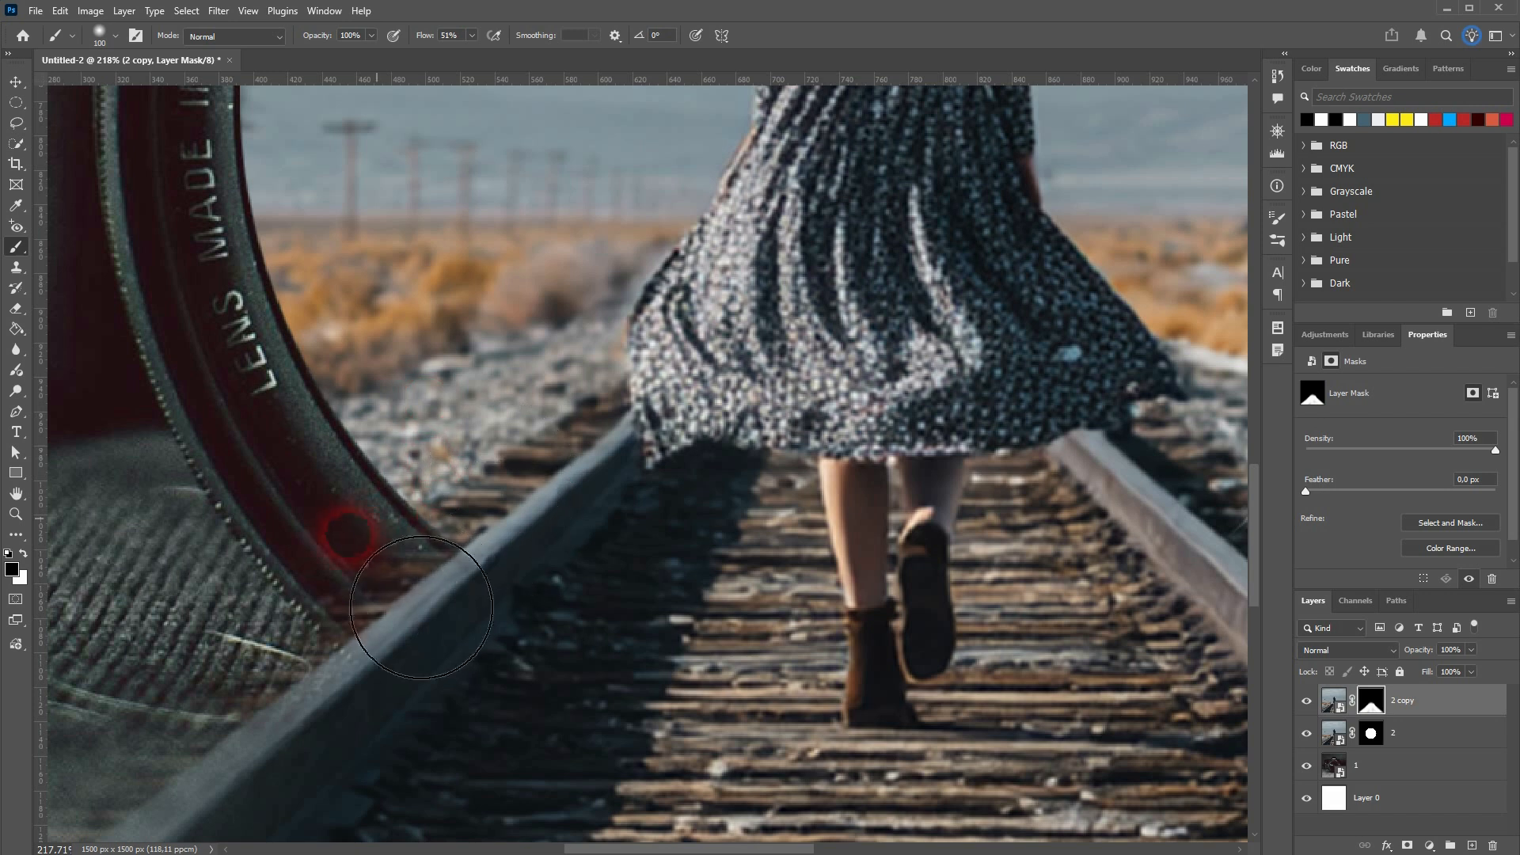
mouse_move(311, 579)
left_mouse_down()
mouse_move(400, 493)
mouse_move(290, 595)
left_mouse_up()
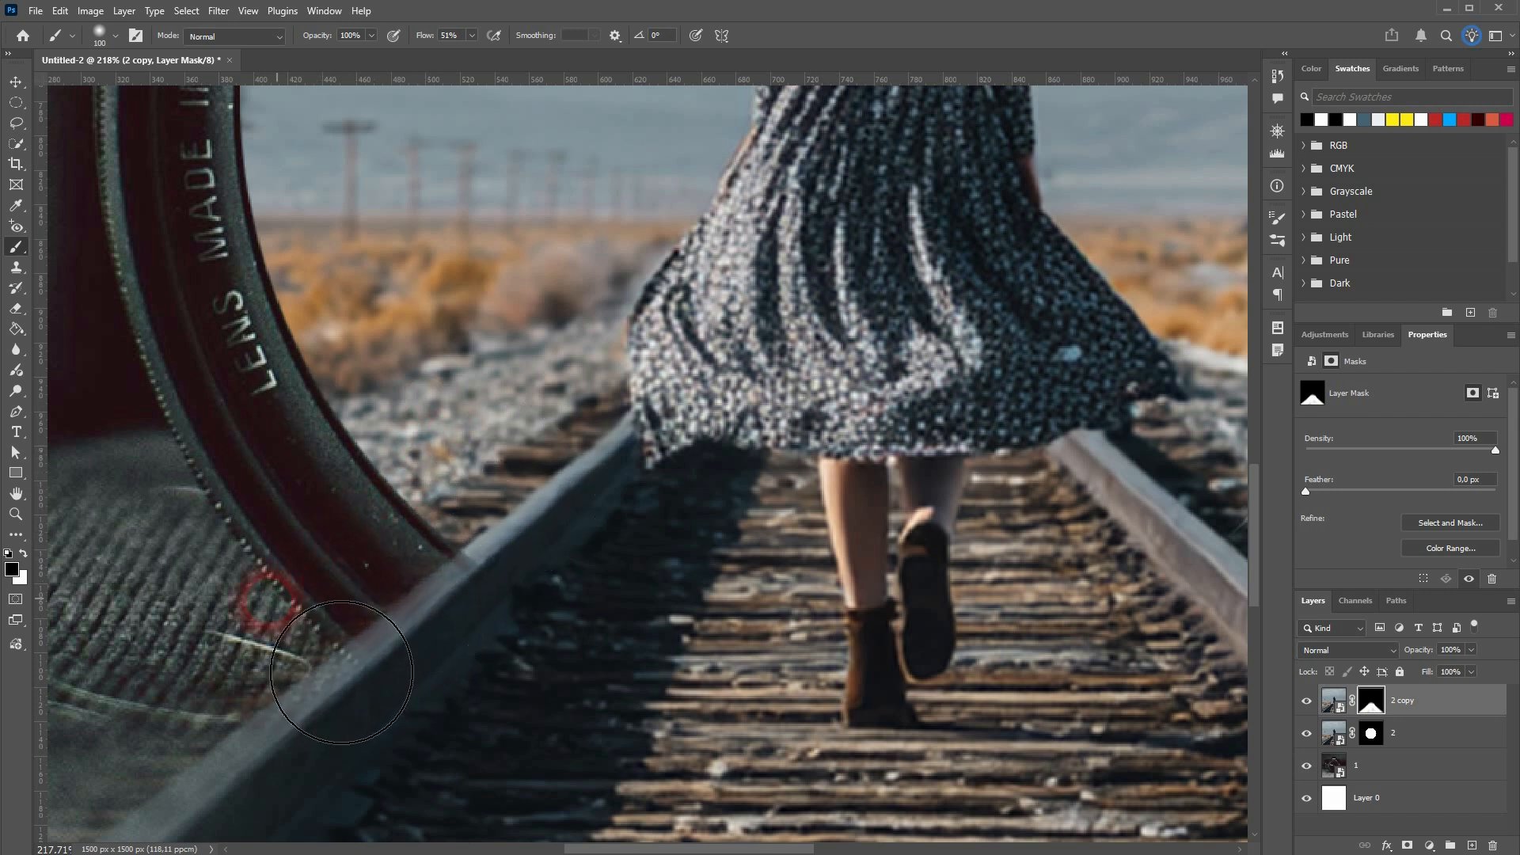
key("x")
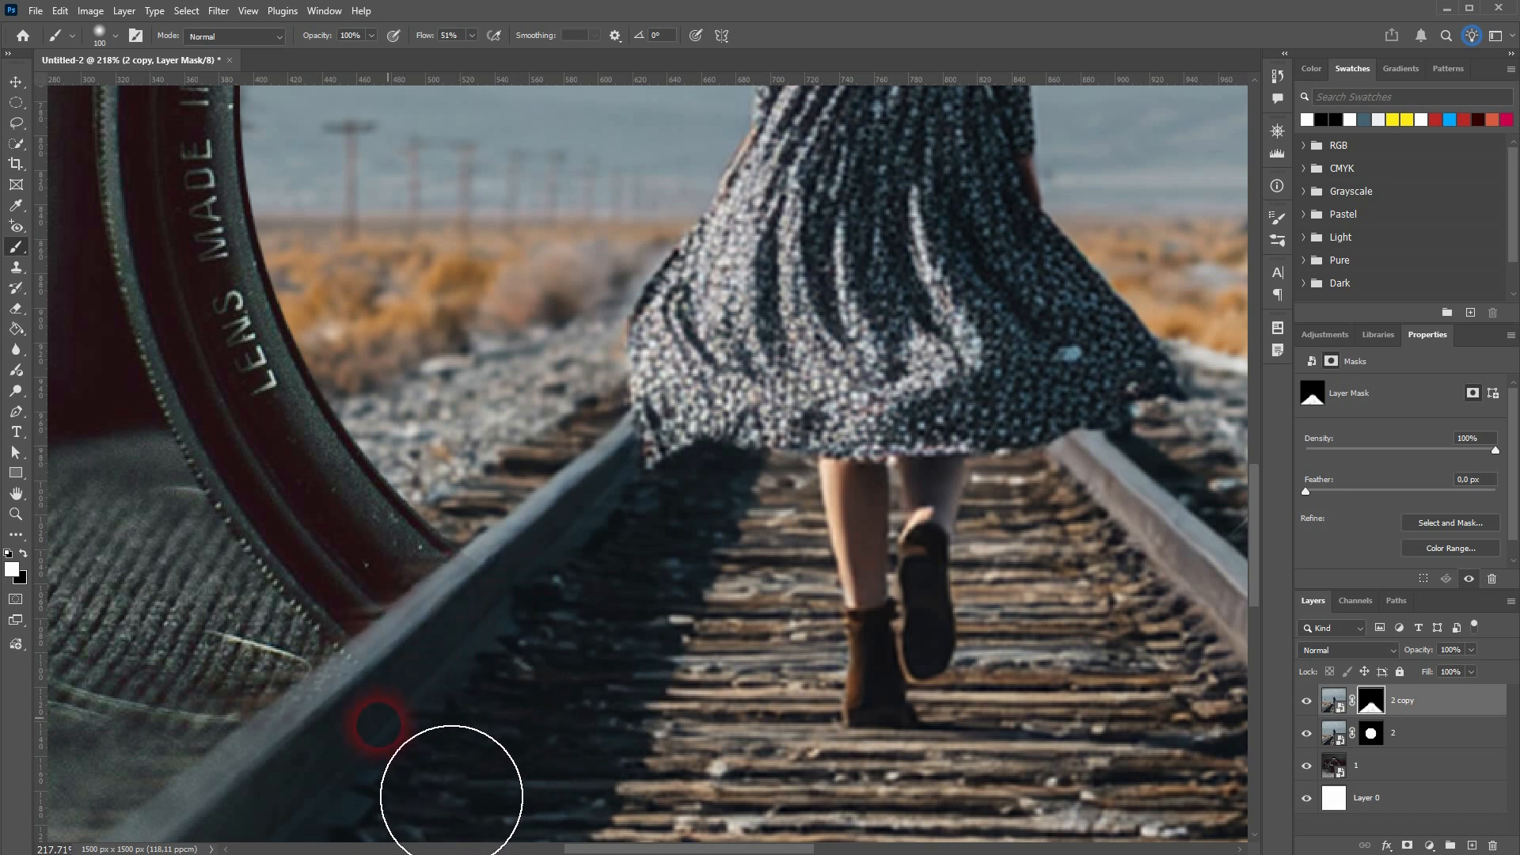
Step: Paint white on the copy's mask along the inner side of the right rail near its joint
scroll(712, 760, "down", 4)
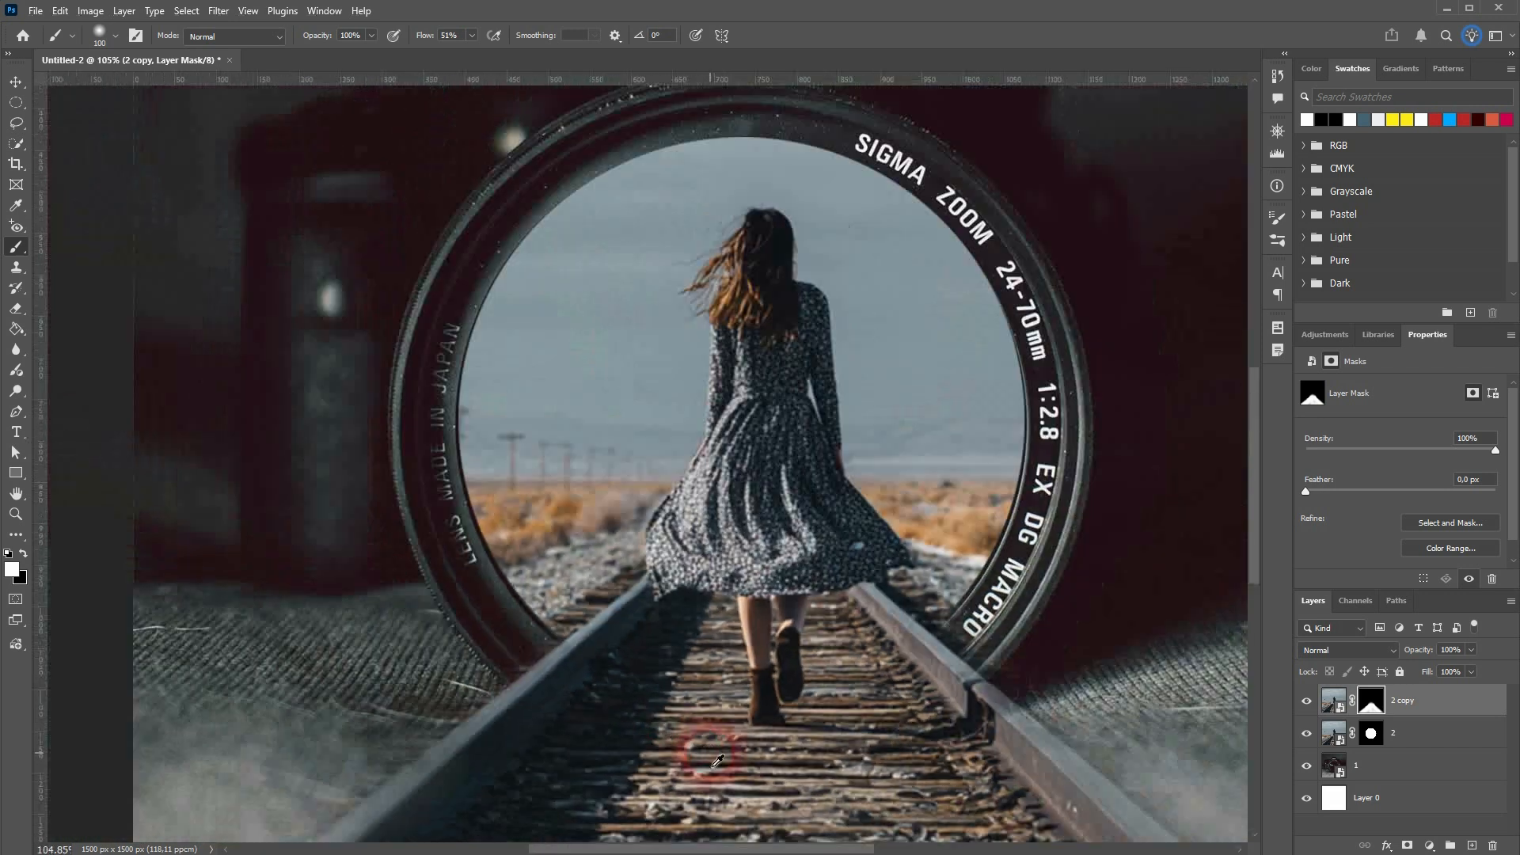
scroll(736, 694, "up", 4)
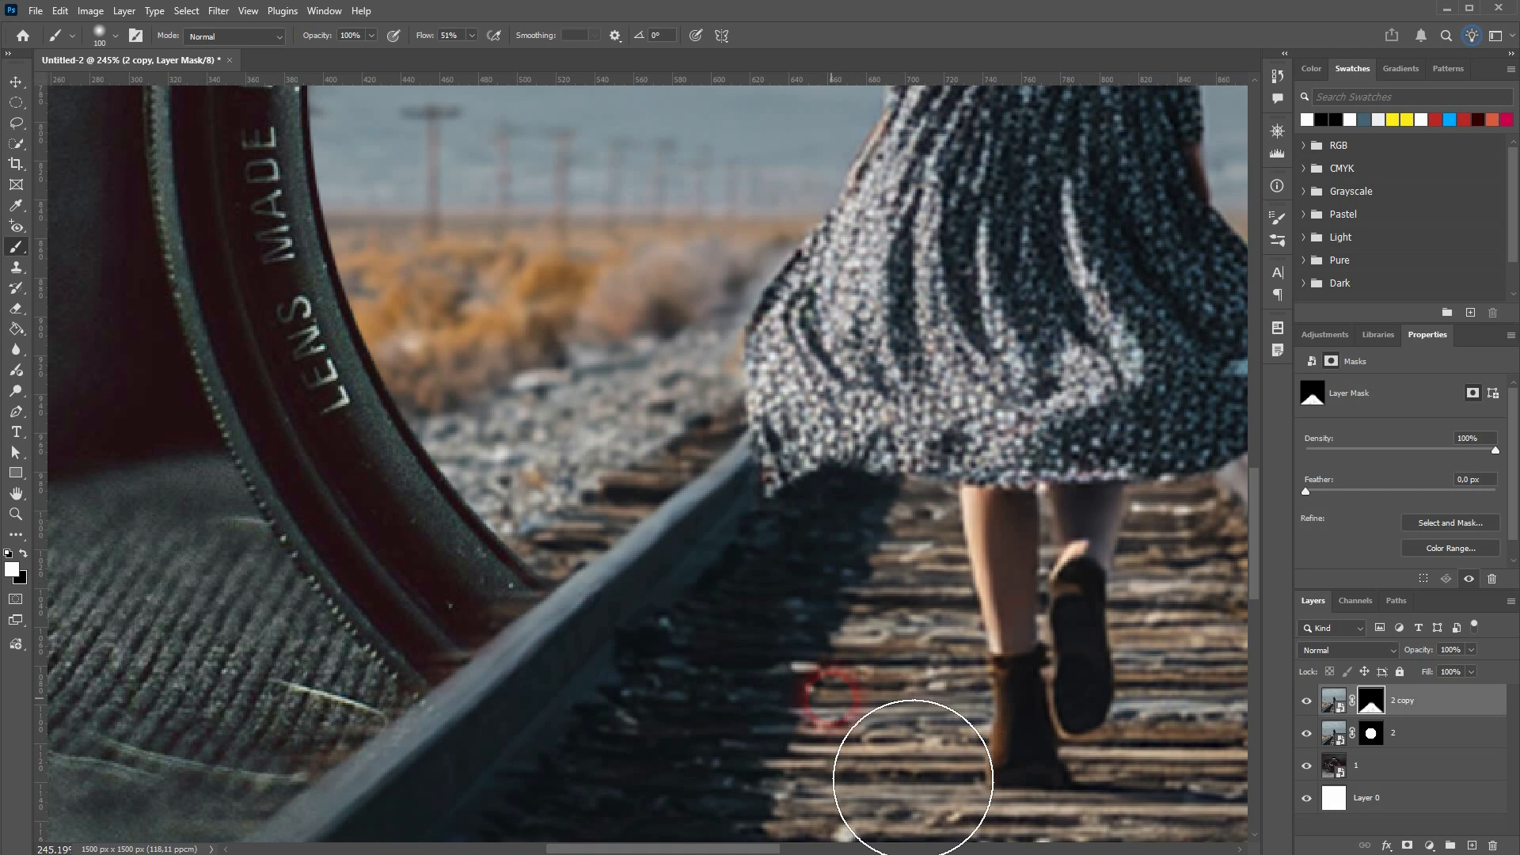
scroll(923, 756, "down", 4)
scroll(1029, 732, "up", 4)
scroll(1045, 740, "up", 2)
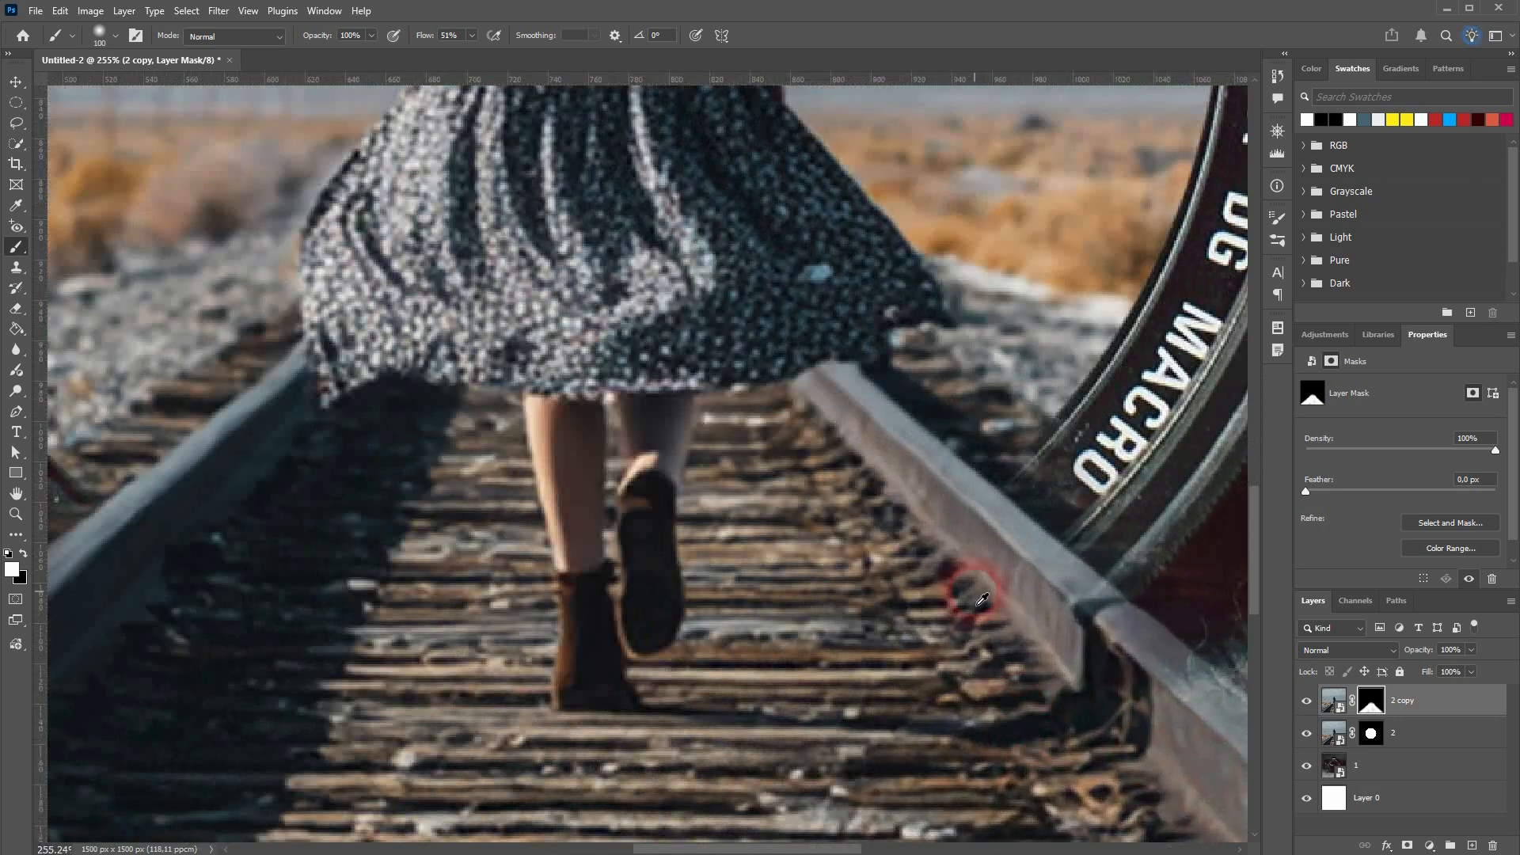
left_click_drag(1021, 641, 1128, 725)
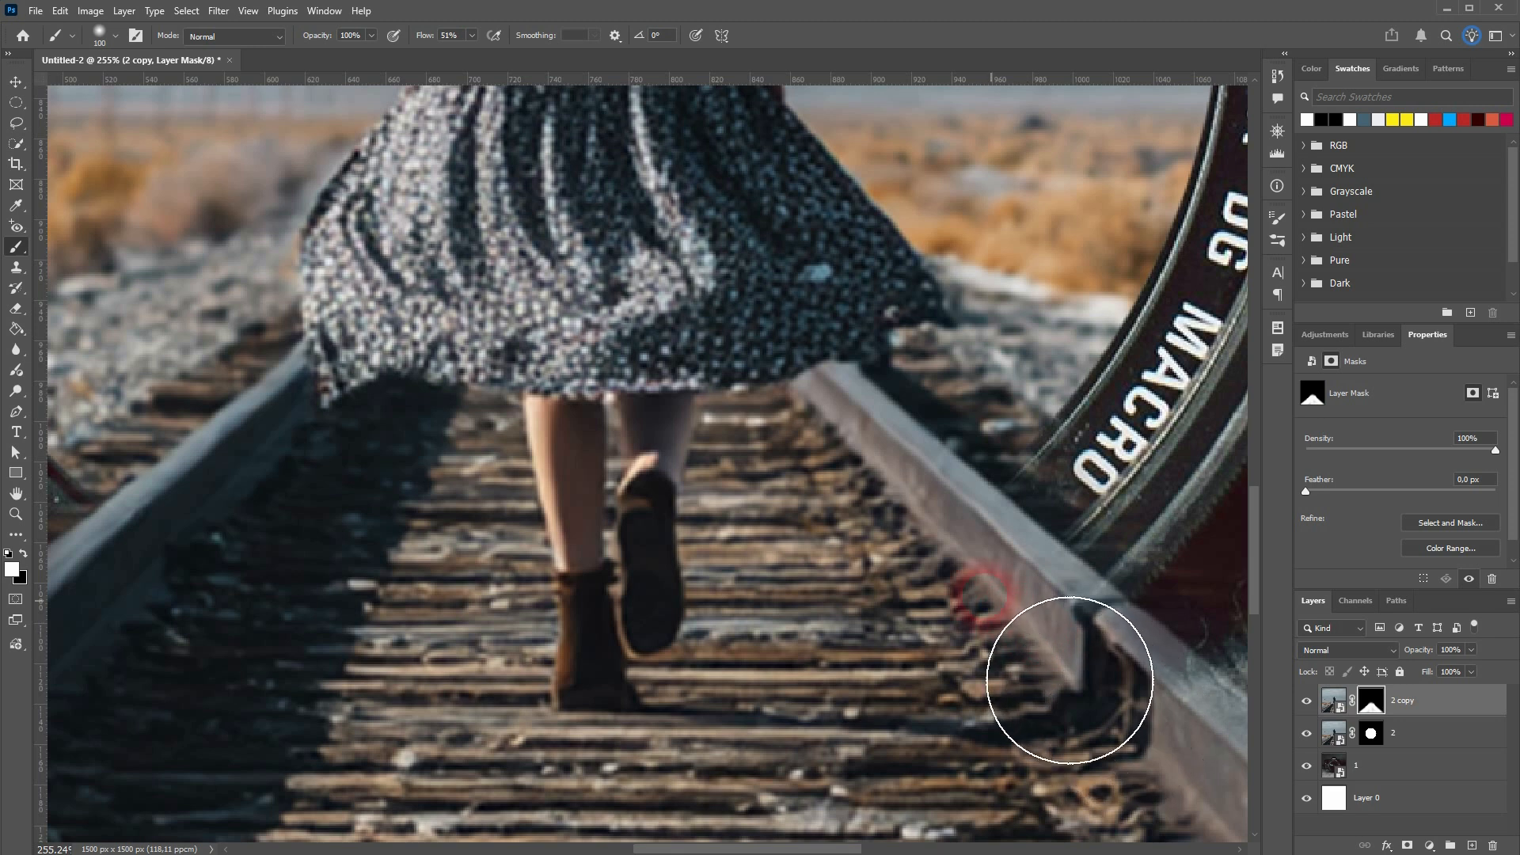
Step: Touch up the lens ring beside the right rail in black and the area around the rail joint in white
key("x")
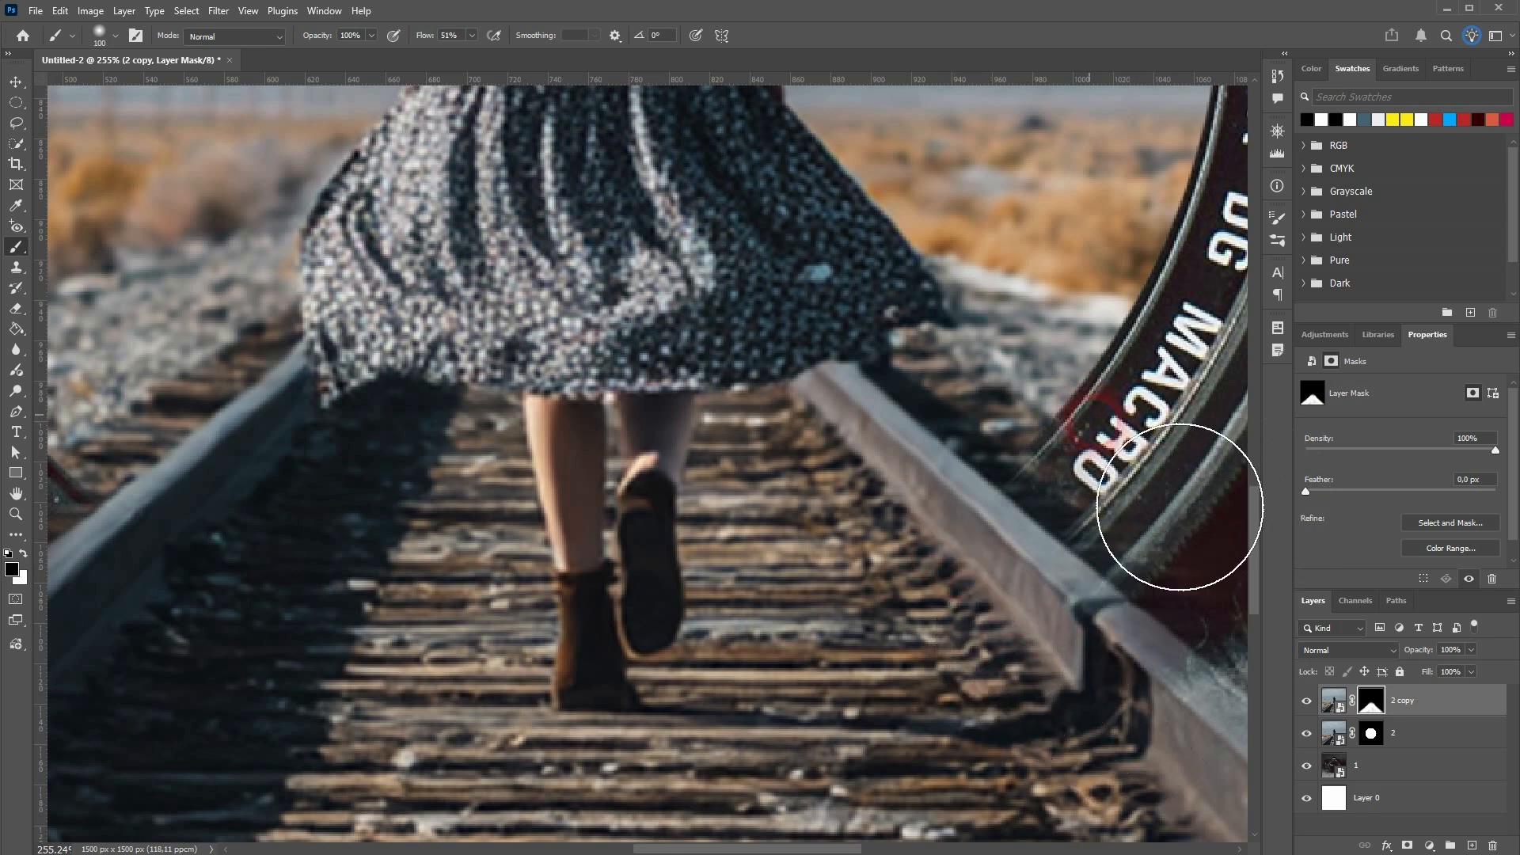
mouse_move(1207, 555)
left_mouse_down()
mouse_move(1140, 496)
mouse_move(1240, 583)
left_mouse_up()
key("x")
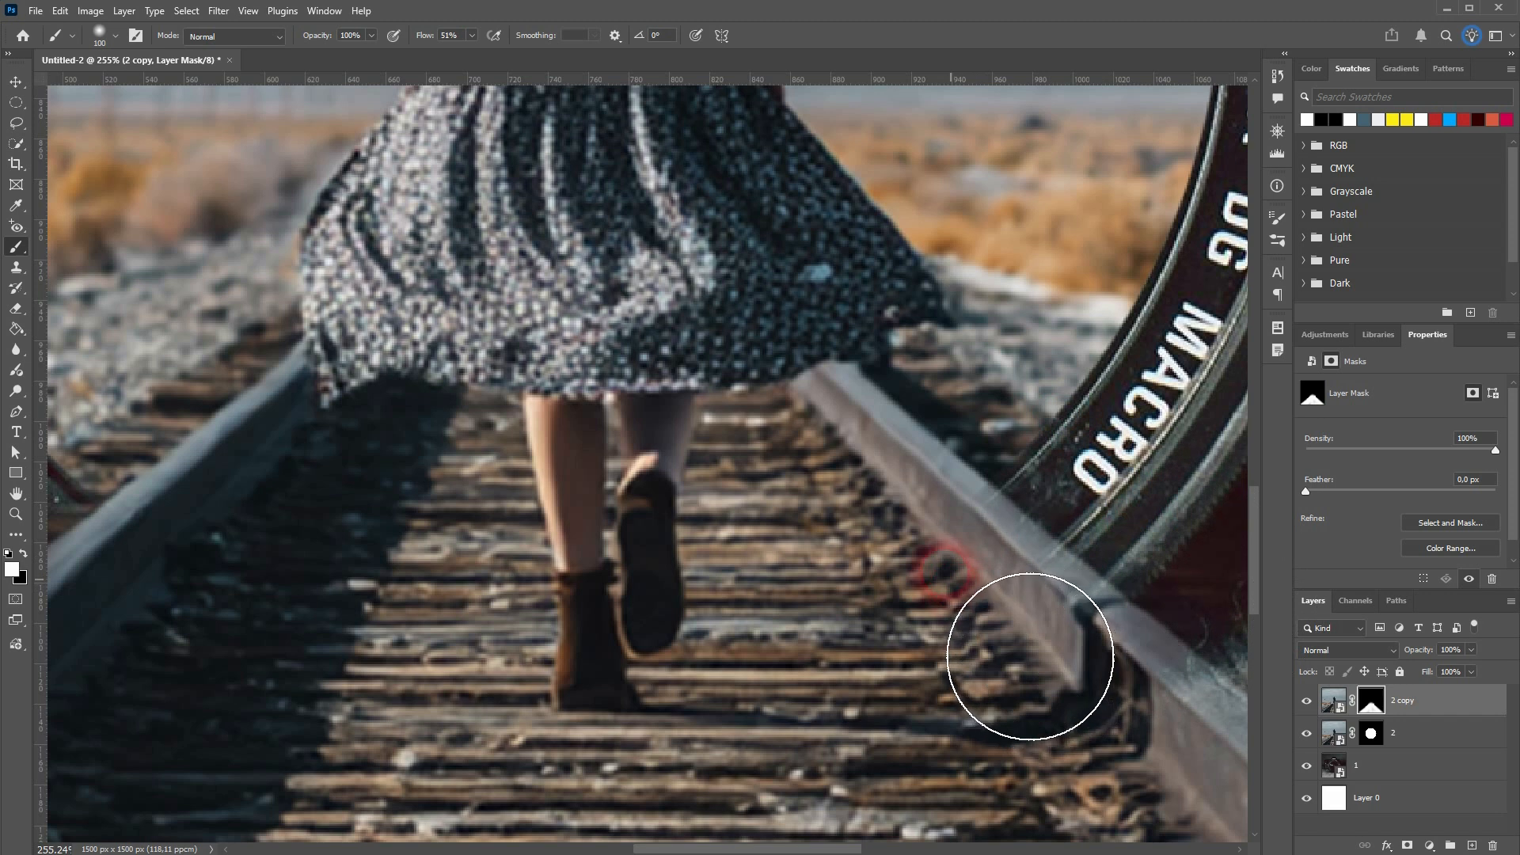
mouse_move(1037, 654)
left_mouse_down()
mouse_move(1021, 644)
mouse_move(1041, 644)
mouse_move(1105, 710)
left_mouse_up()
mouse_move(1021, 625)
left_mouse_down()
mouse_move(1000, 611)
mouse_move(1036, 629)
left_mouse_up()
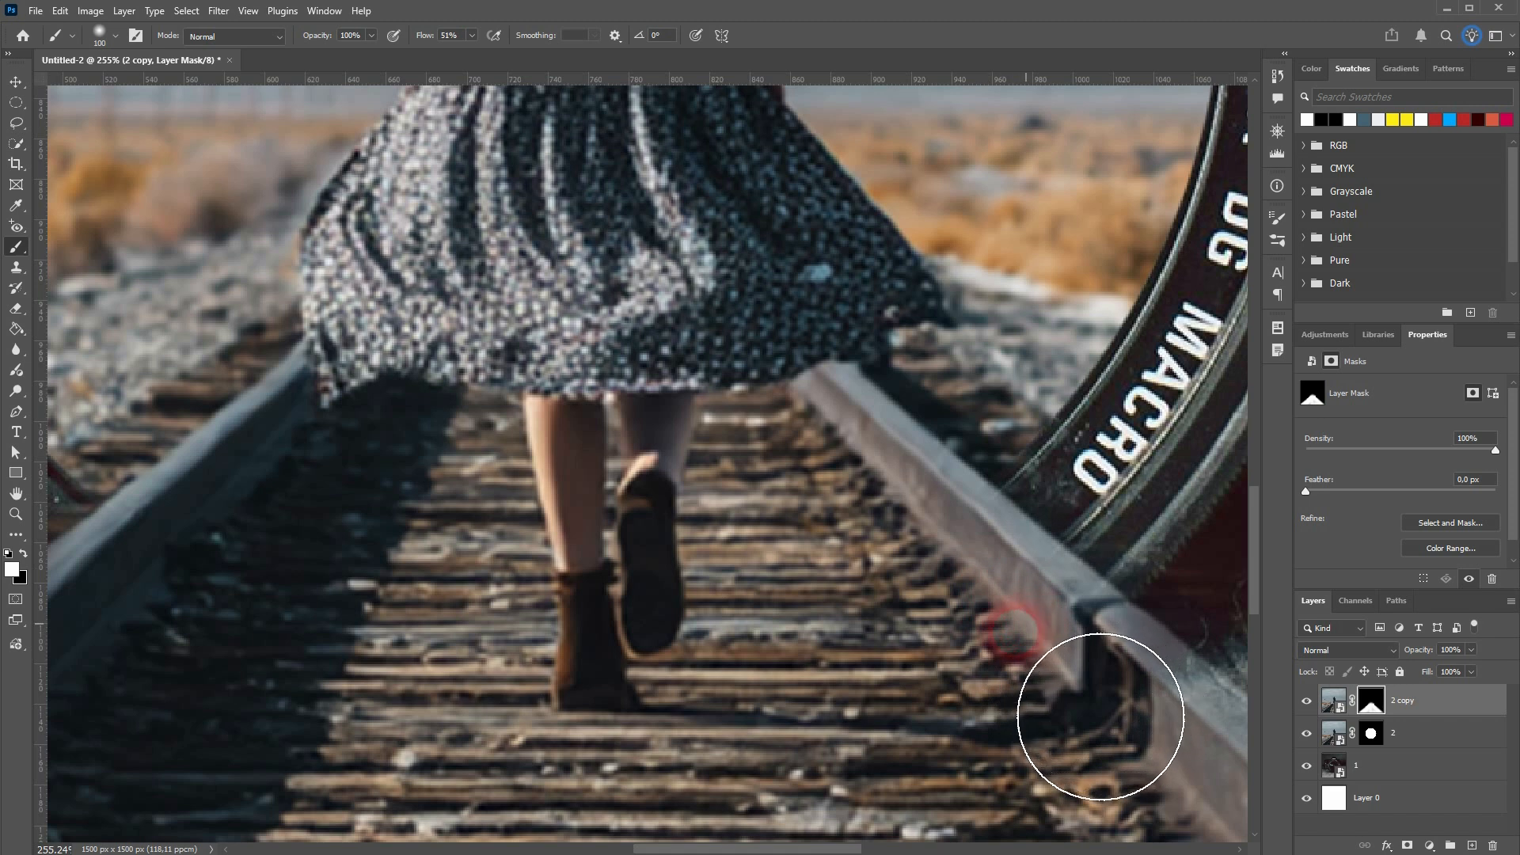
Step: Check the whole composite and the edges where the rails leave the lens, and reduce the brush size to 50 px
key("ctrl+0")
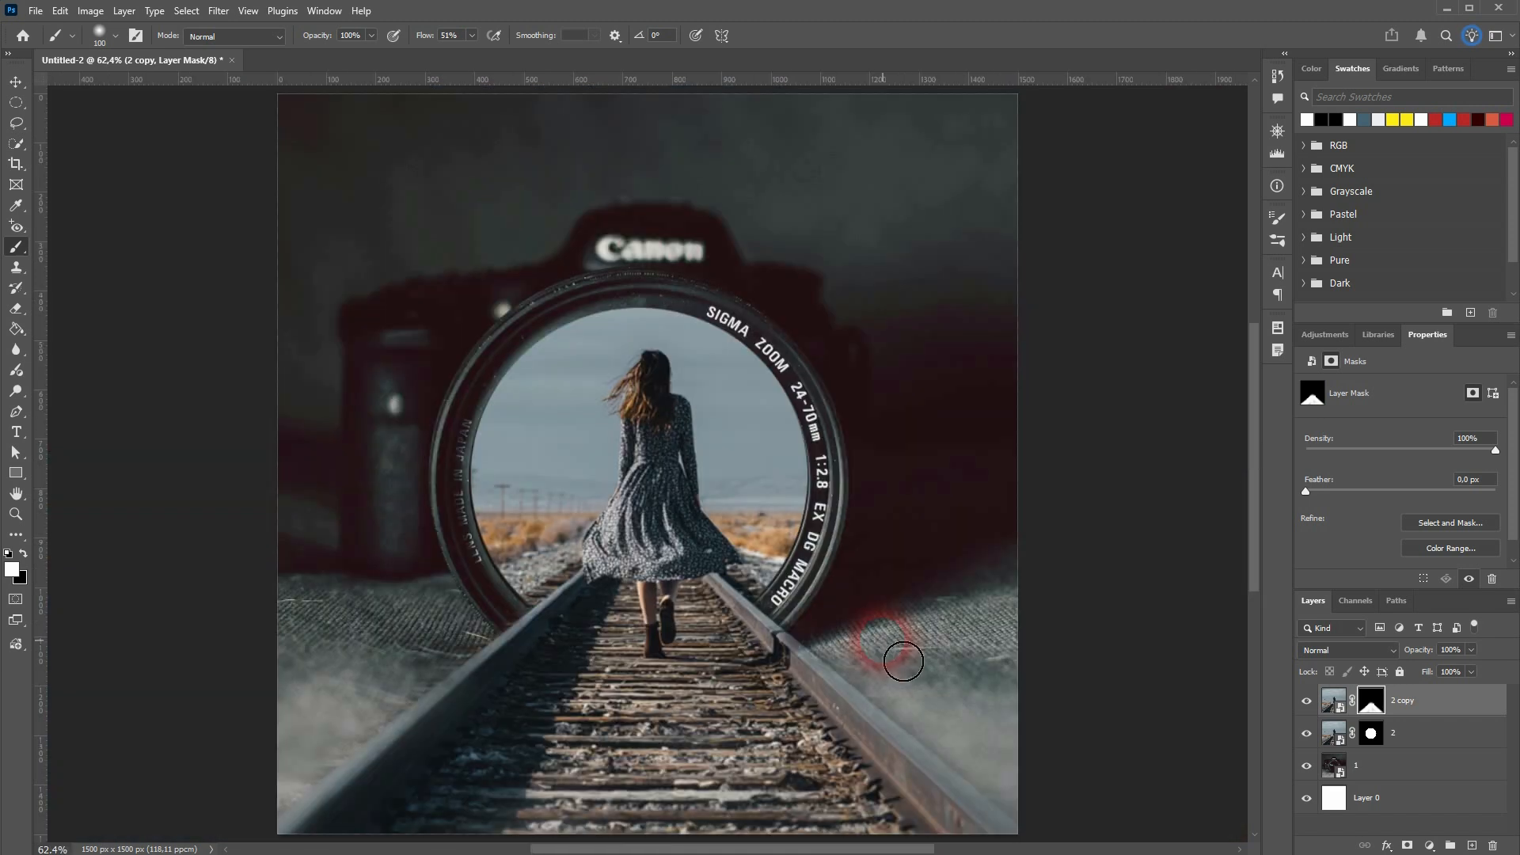
scroll(903, 661, "down", 4)
scroll(773, 660, "up", 3)
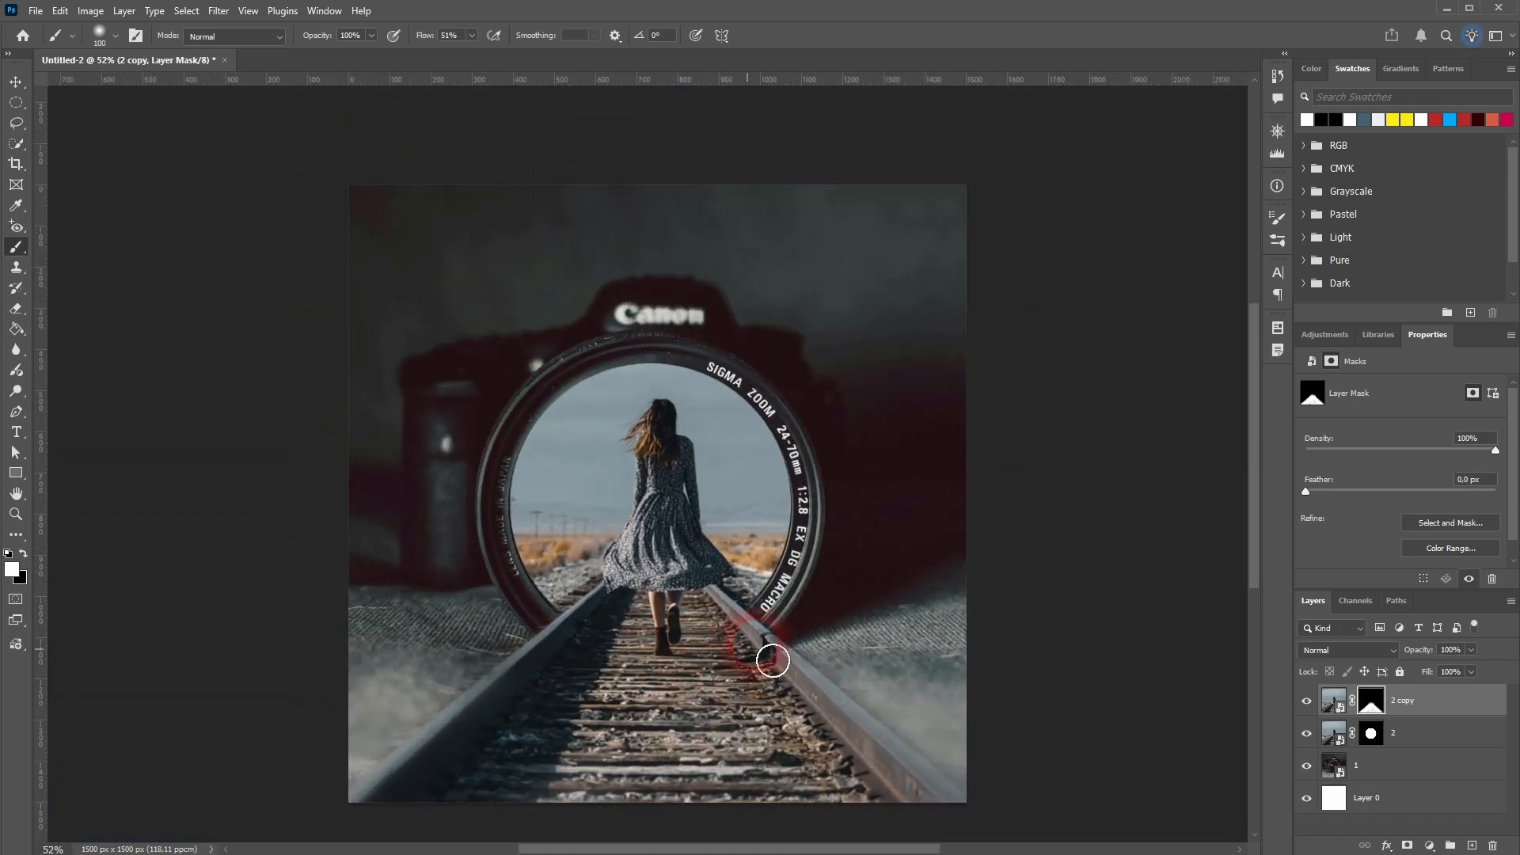
left_click(870, 697)
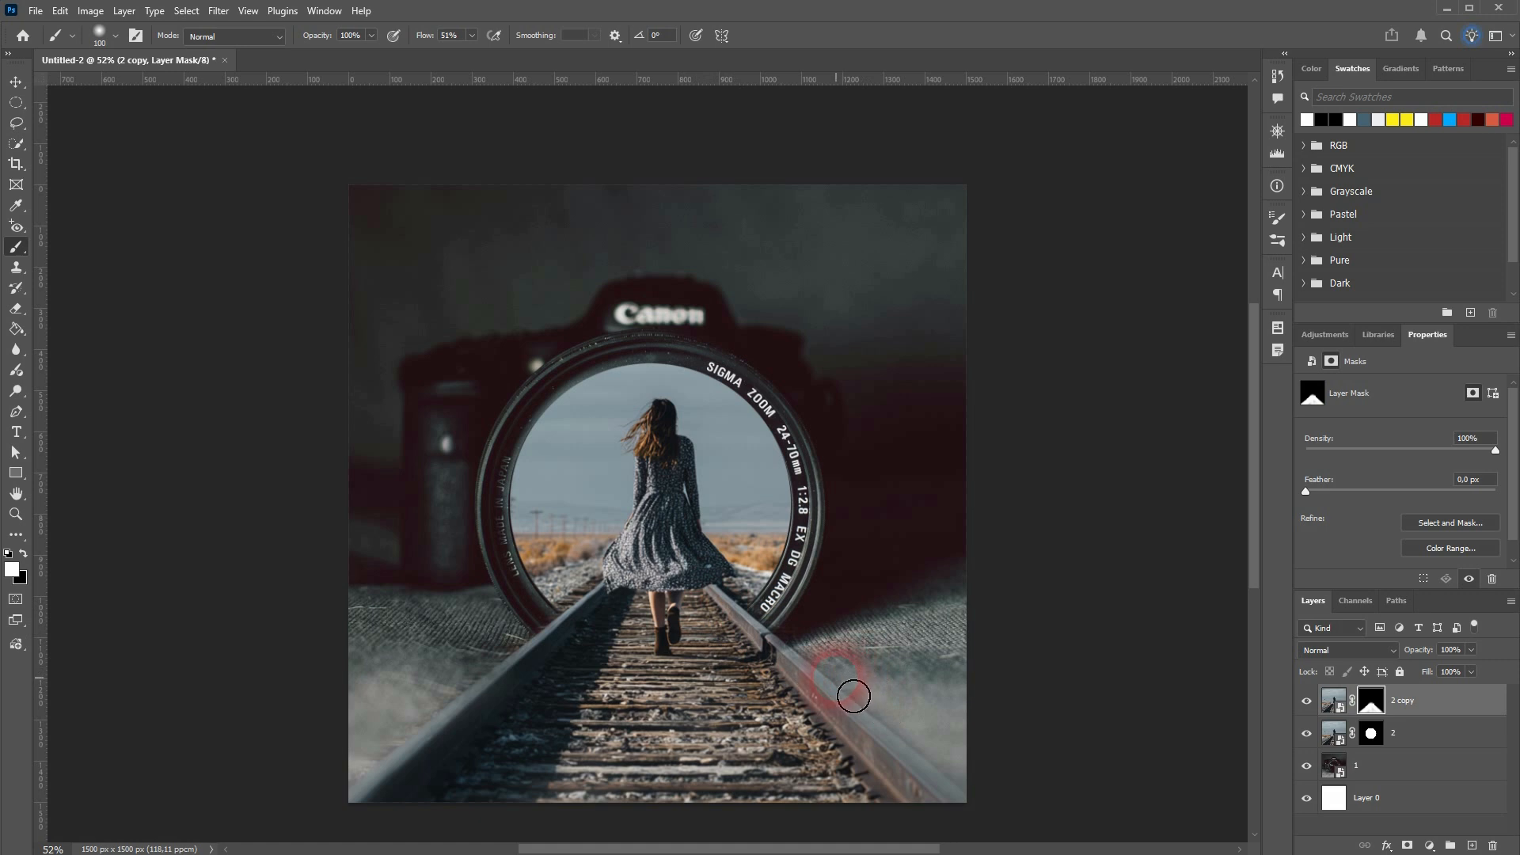
scroll(788, 584, "up", 8)
scroll(786, 586, "down", 7)
key("bracketleft")
key("bracketleft")
key("bracketleft")
key("bracketleft")
key("bracketleft")
scroll(794, 602, "up", 1)
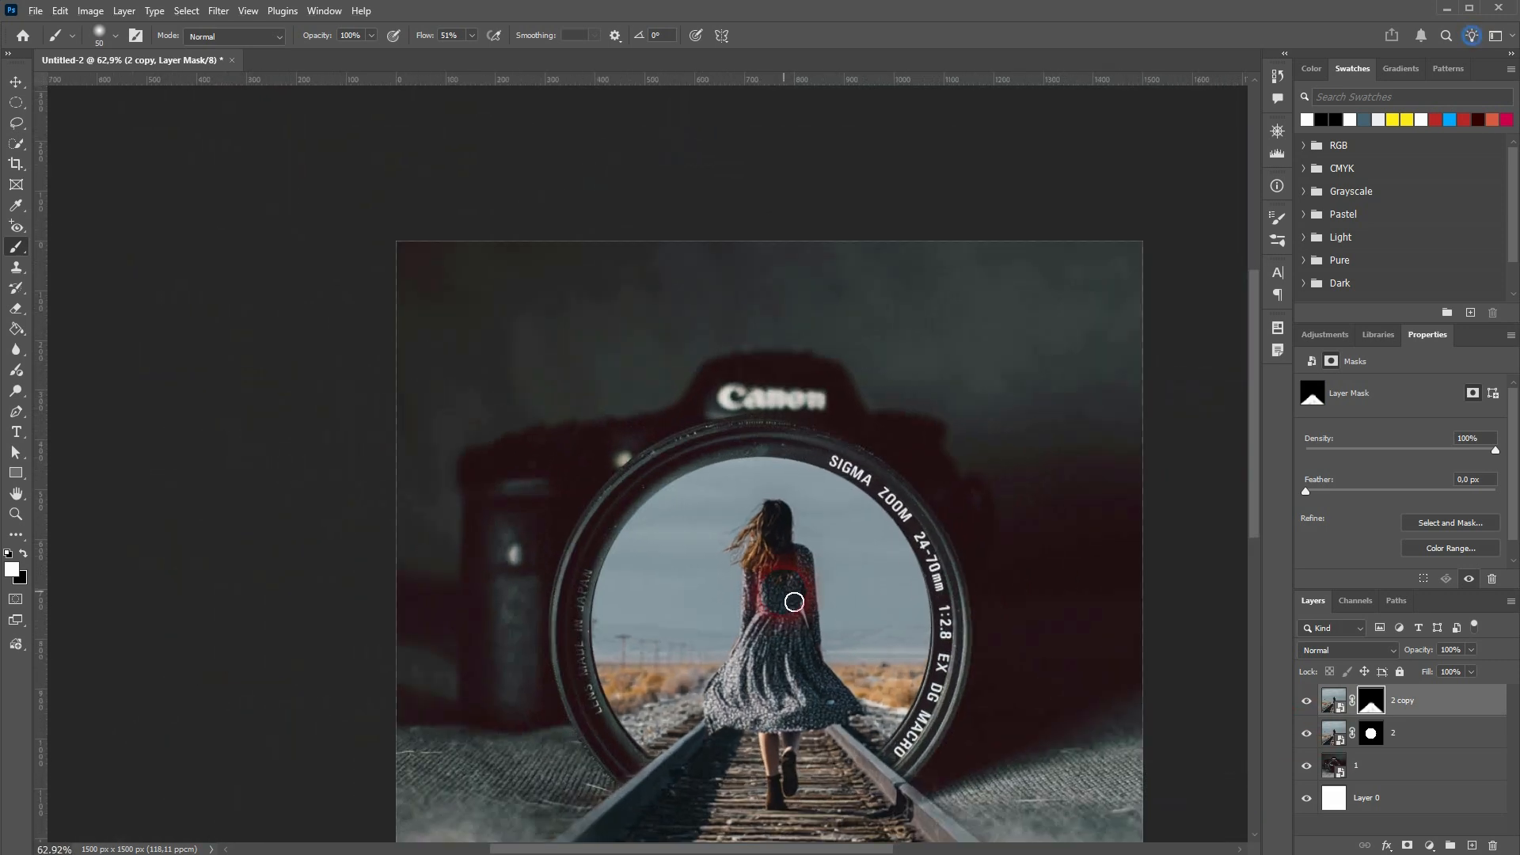
scroll(794, 602, "up", 3)
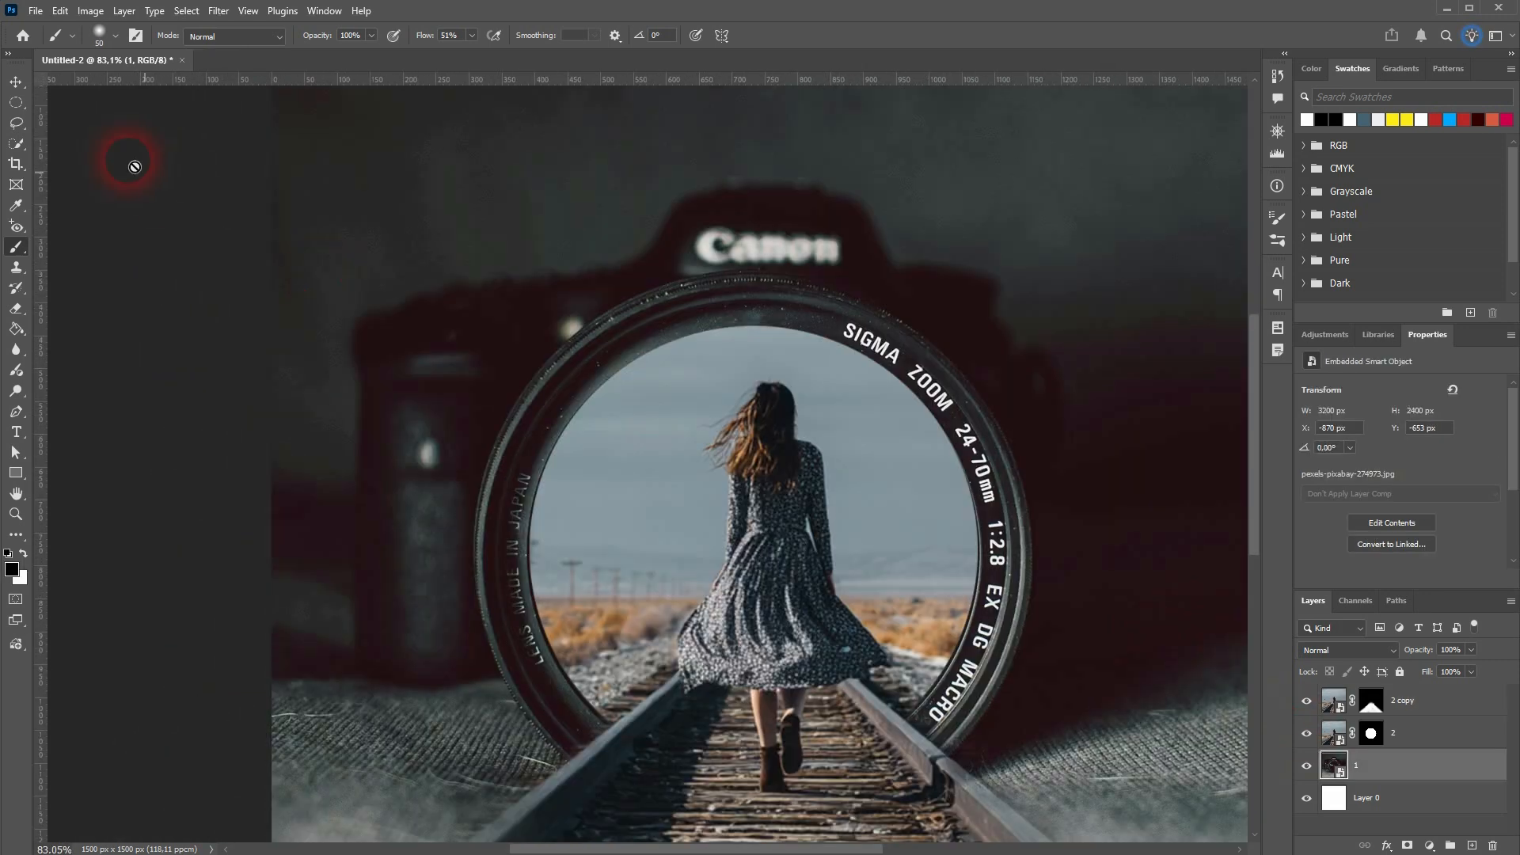
Step: Switch to the Move tool and add a Color Lookup adjustment layer above the 2 copy layer
left_click(16, 81)
left_click(308, 198)
scroll(823, 625, "down", 5)
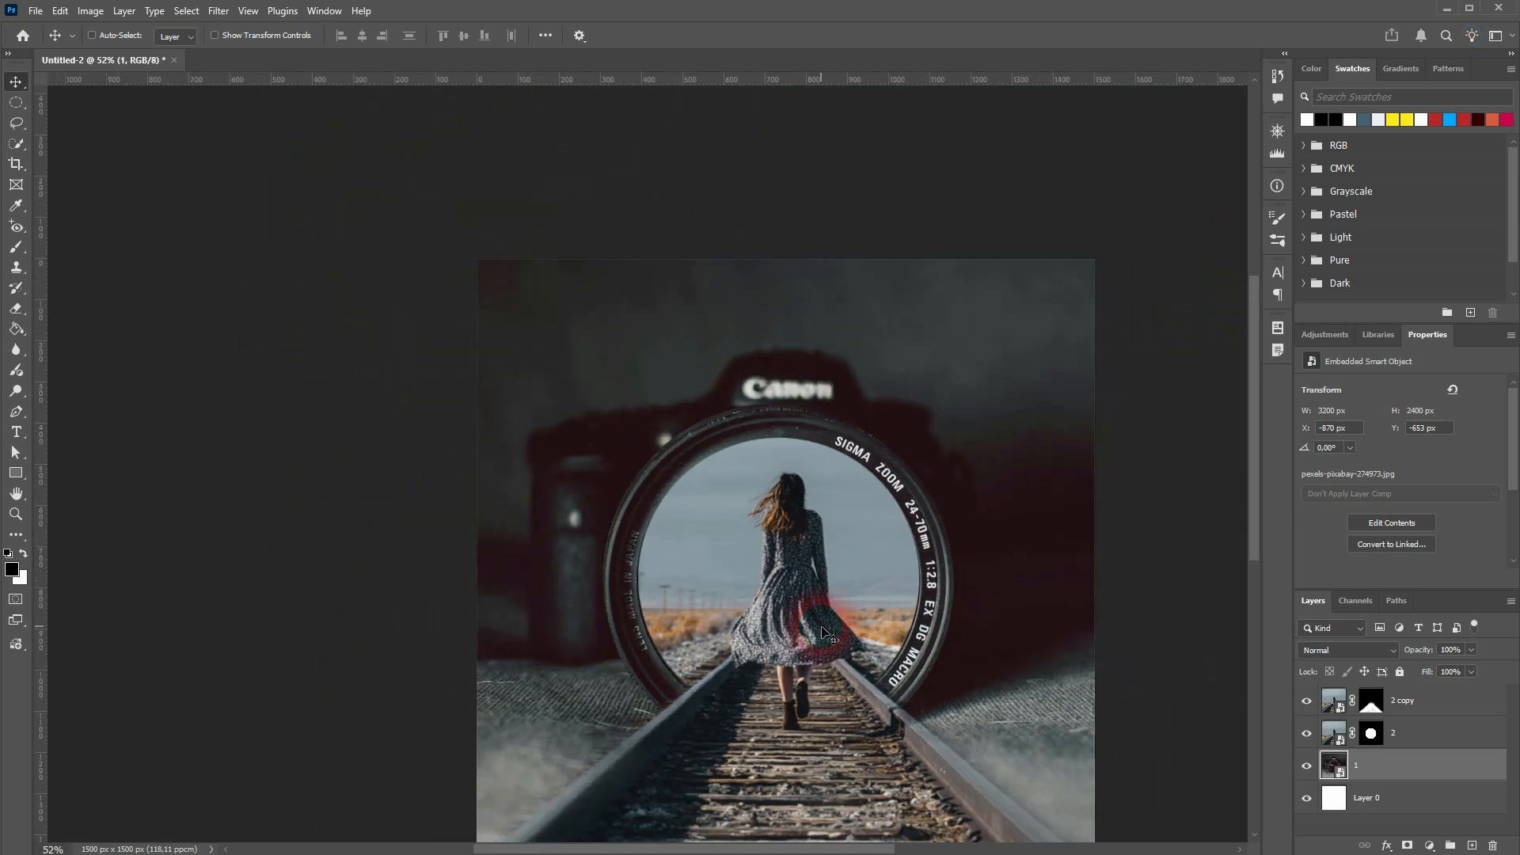
key("ctrl+0")
scroll(823, 629, "down", 1)
scroll(820, 625, "down", 3)
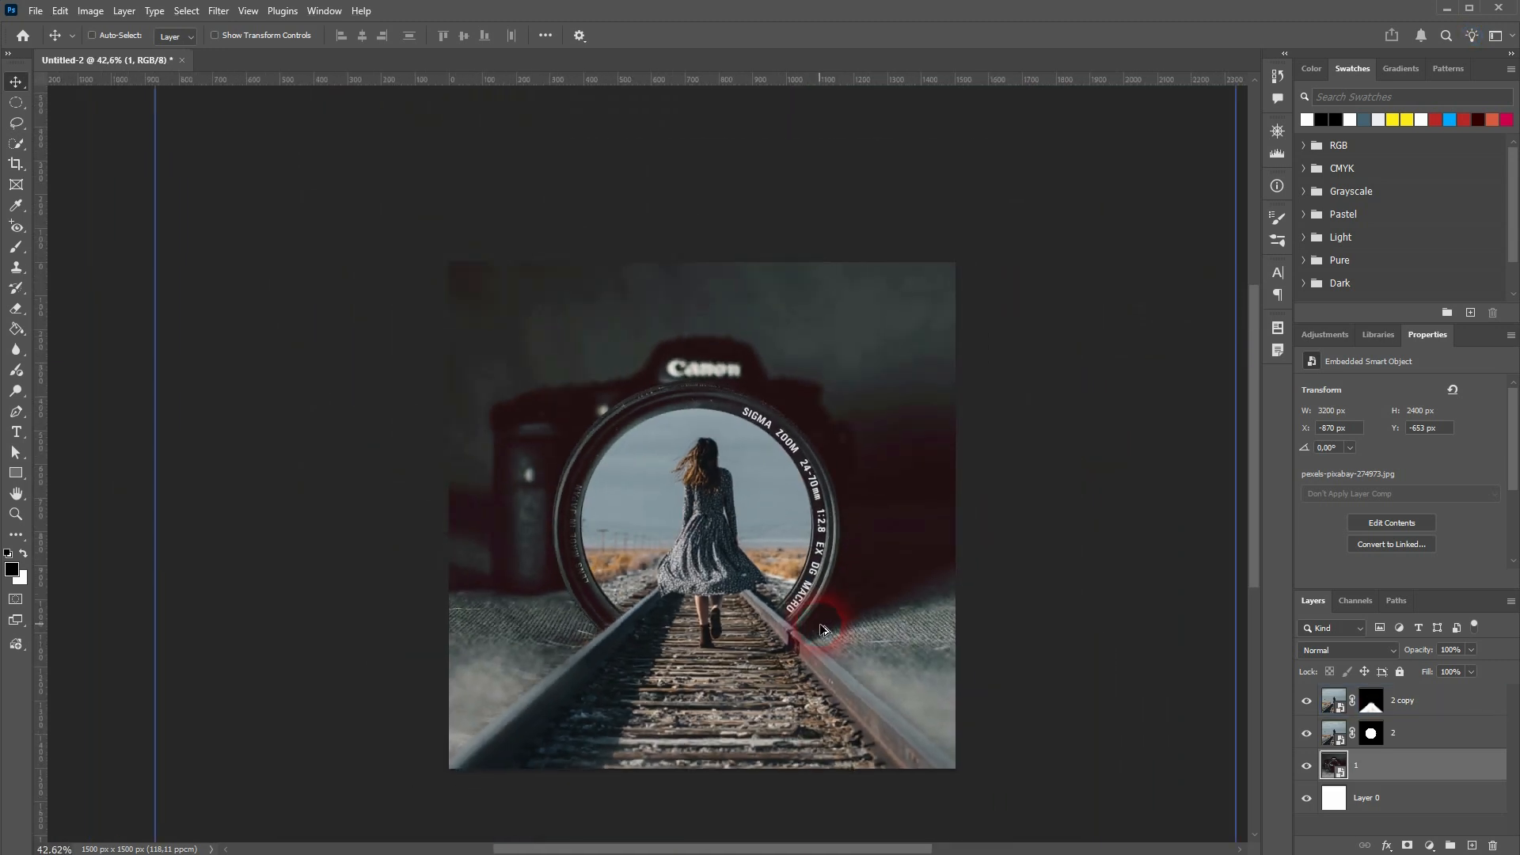
scroll(820, 626, "up", 1)
left_click(1469, 703)
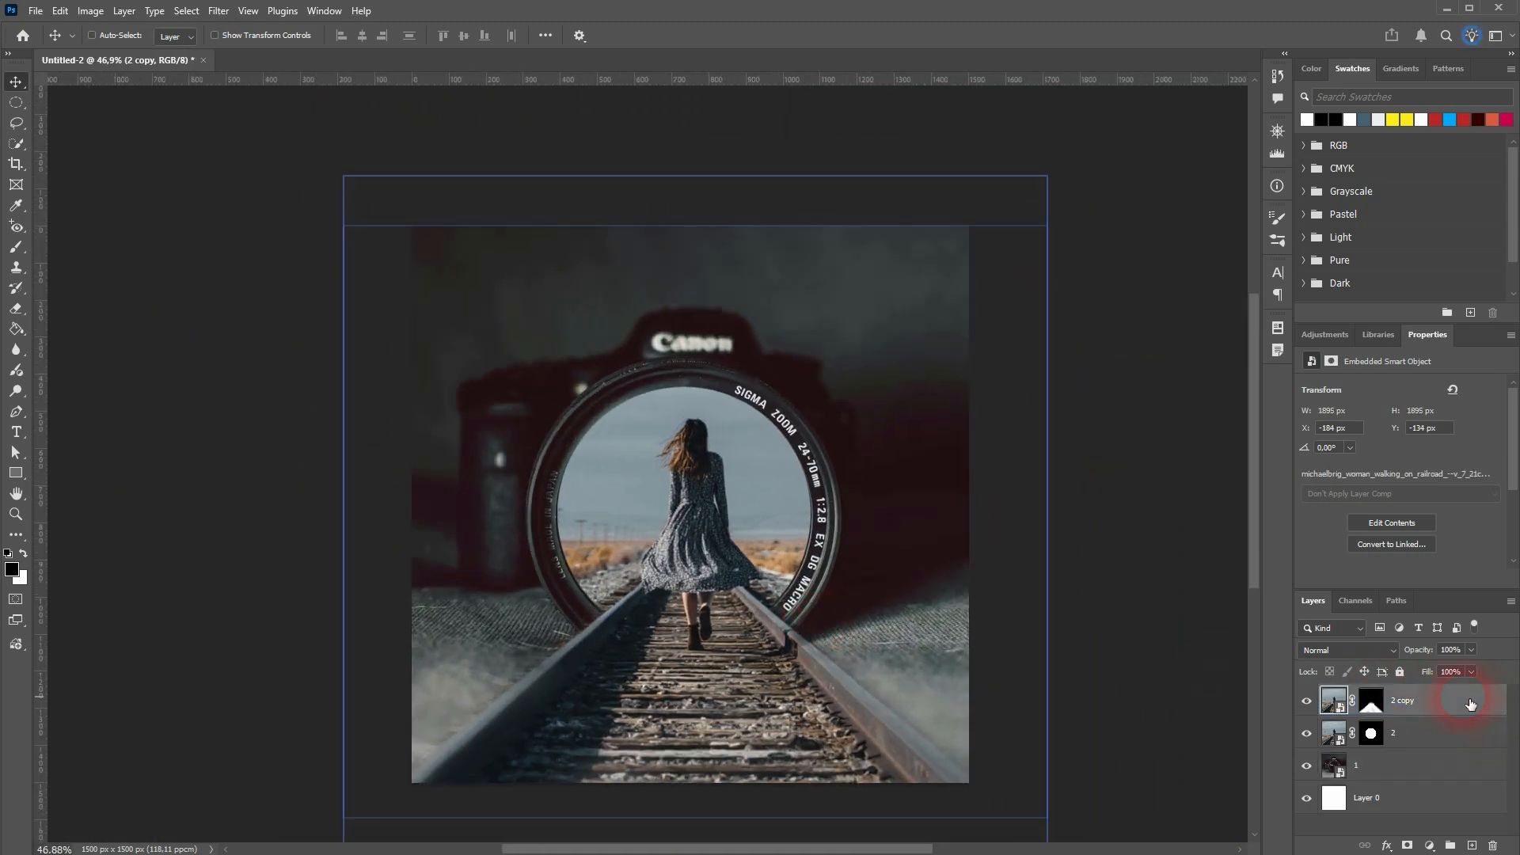
left_click(1428, 845)
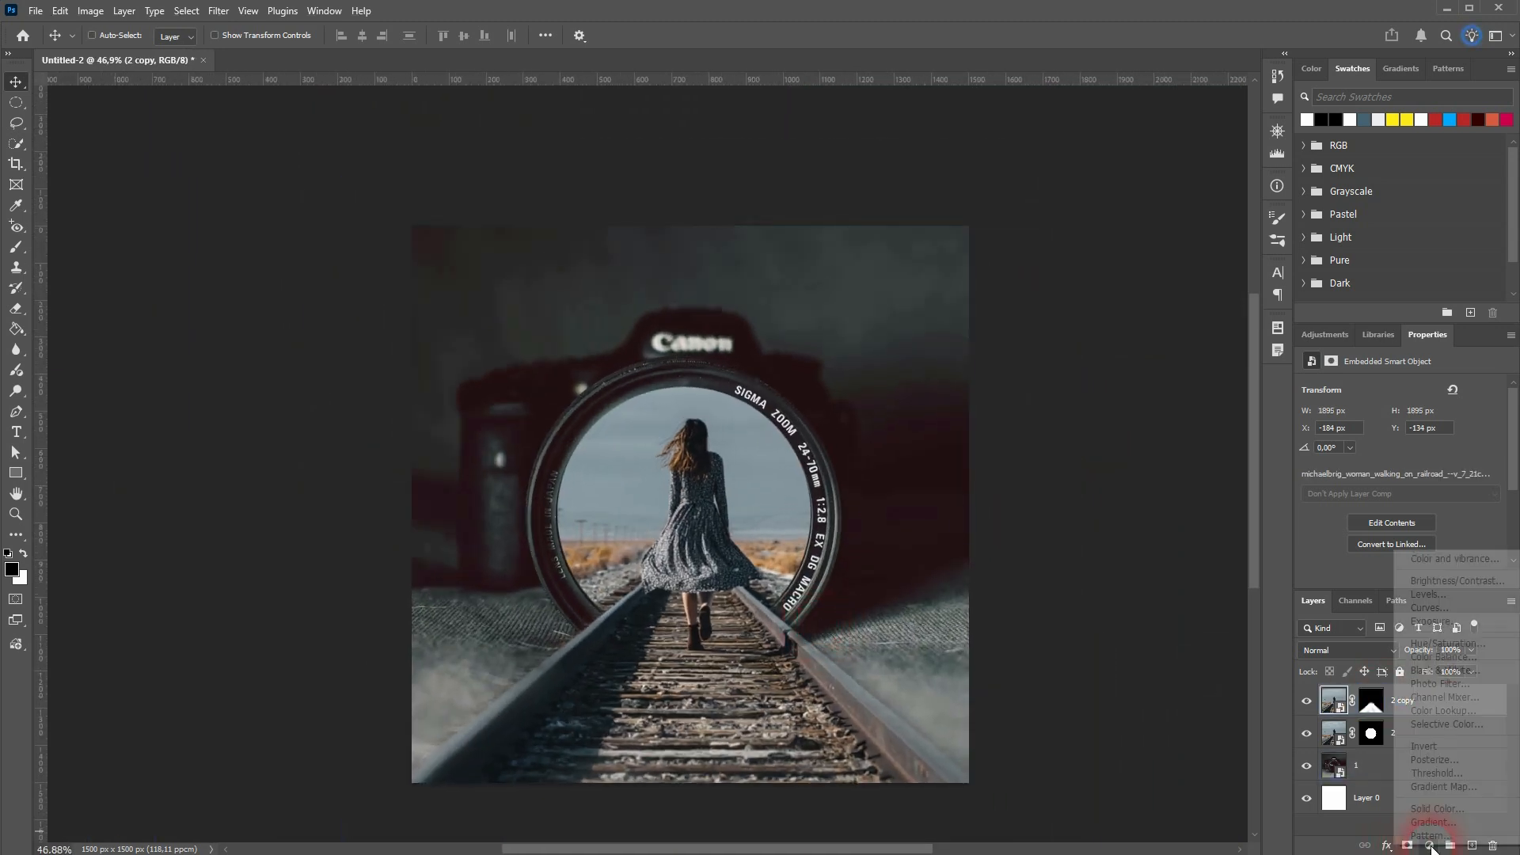
left_click(1445, 711)
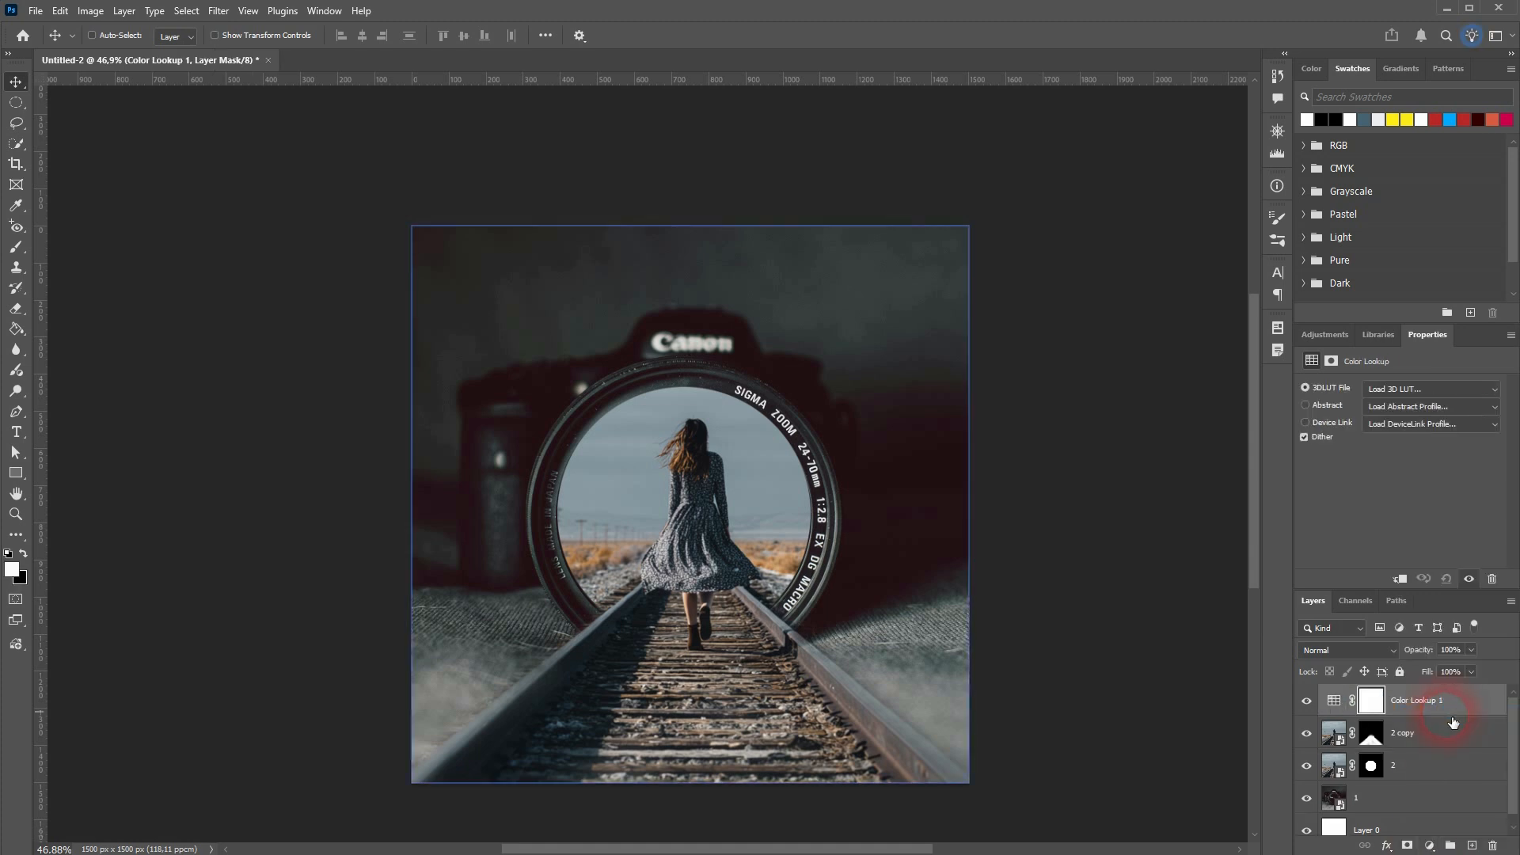
Step: Try the TensionGreen.3DL LUT, replace it with TealOrangePlusContrast.3DL, and lower the Color Lookup layer's opacity to 44%
left_click(1495, 393)
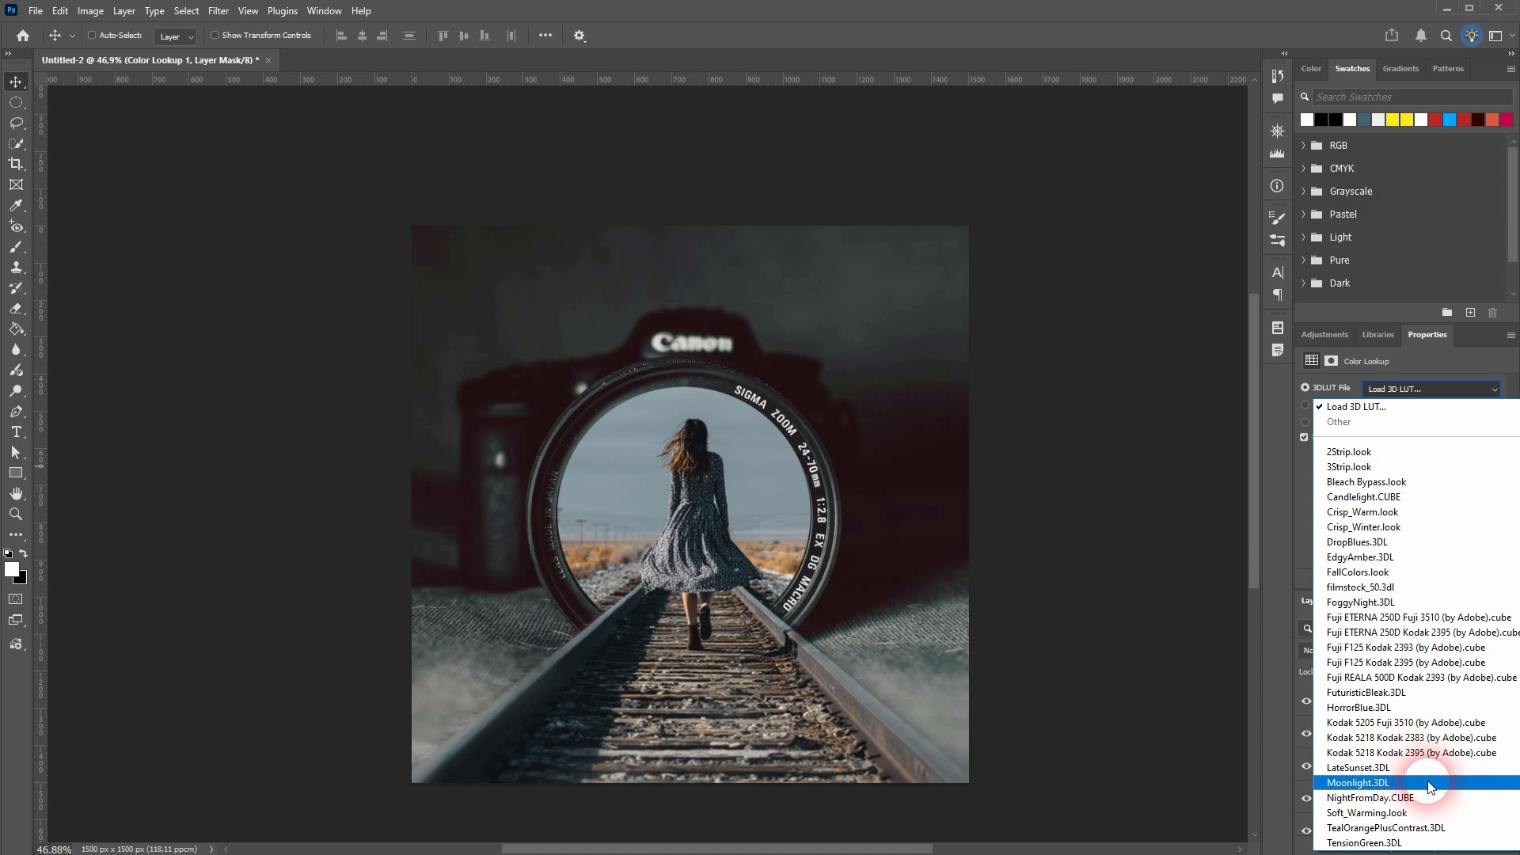
left_click(1430, 842)
left_click(1487, 393)
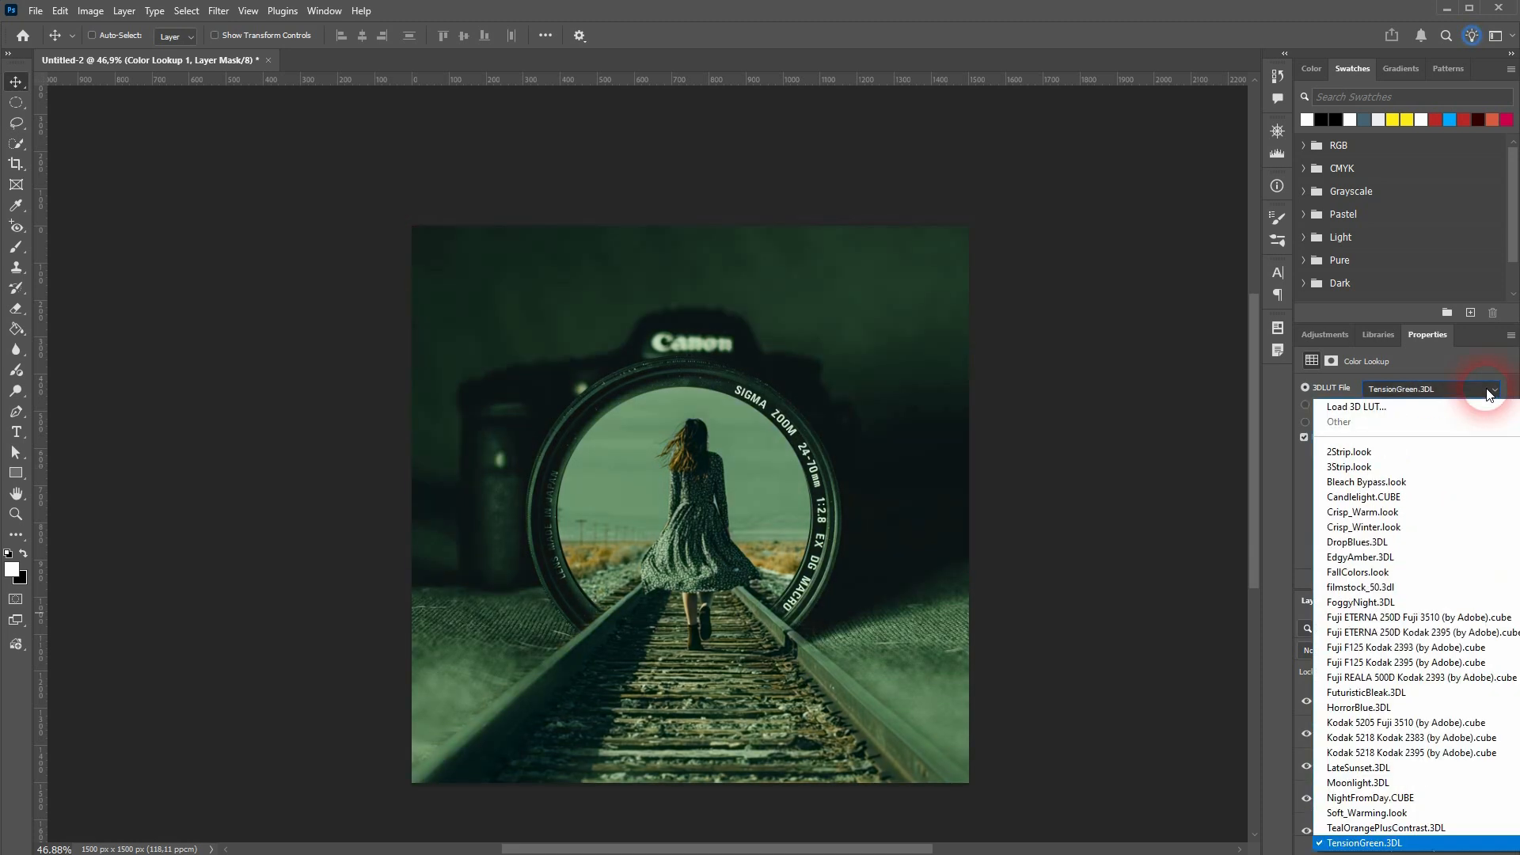
left_click(1425, 825)
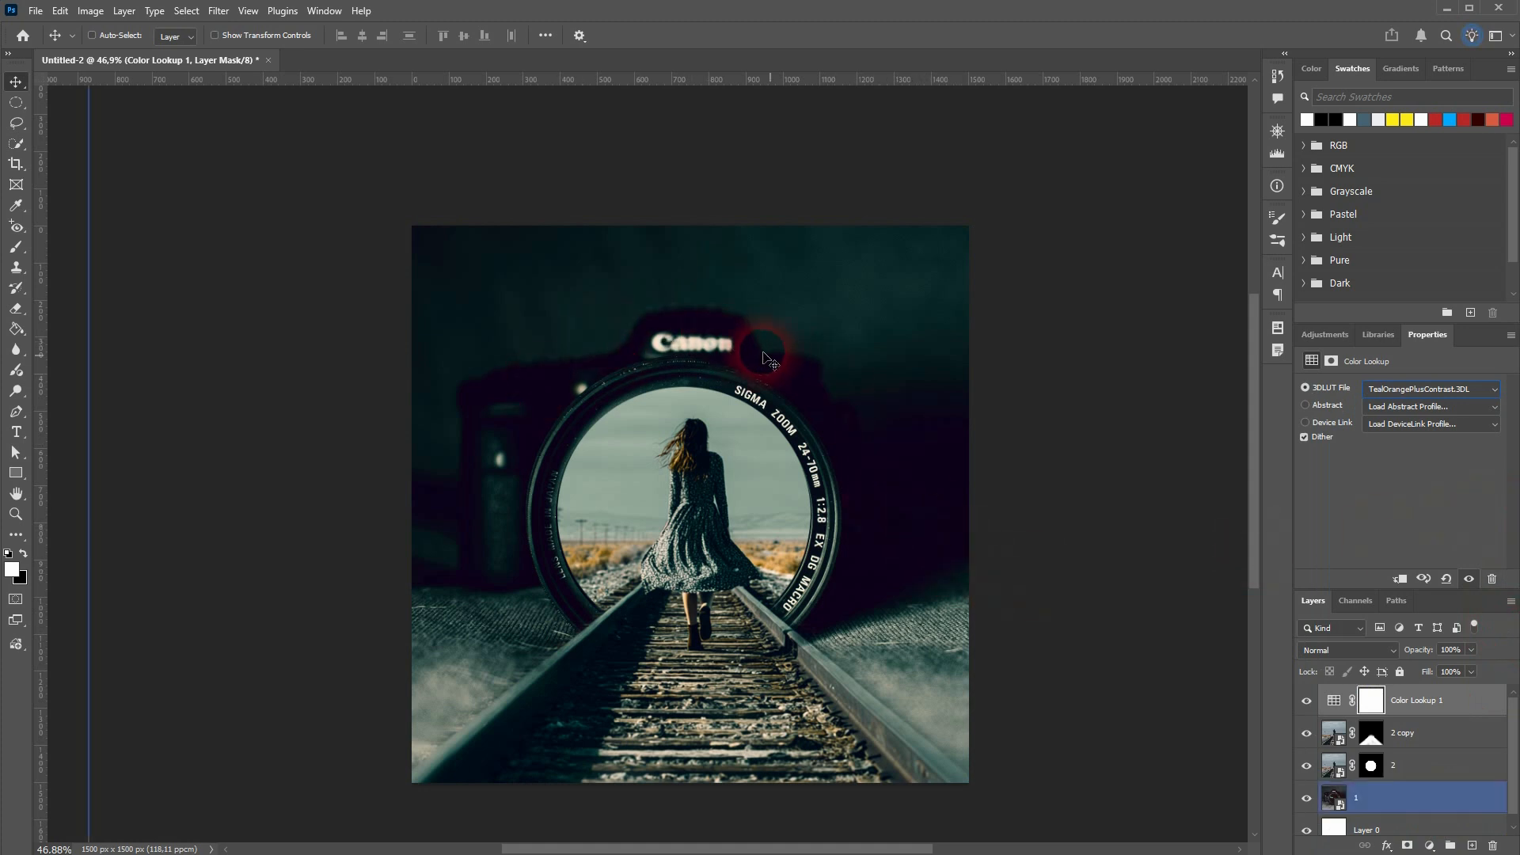
left_click(1334, 703)
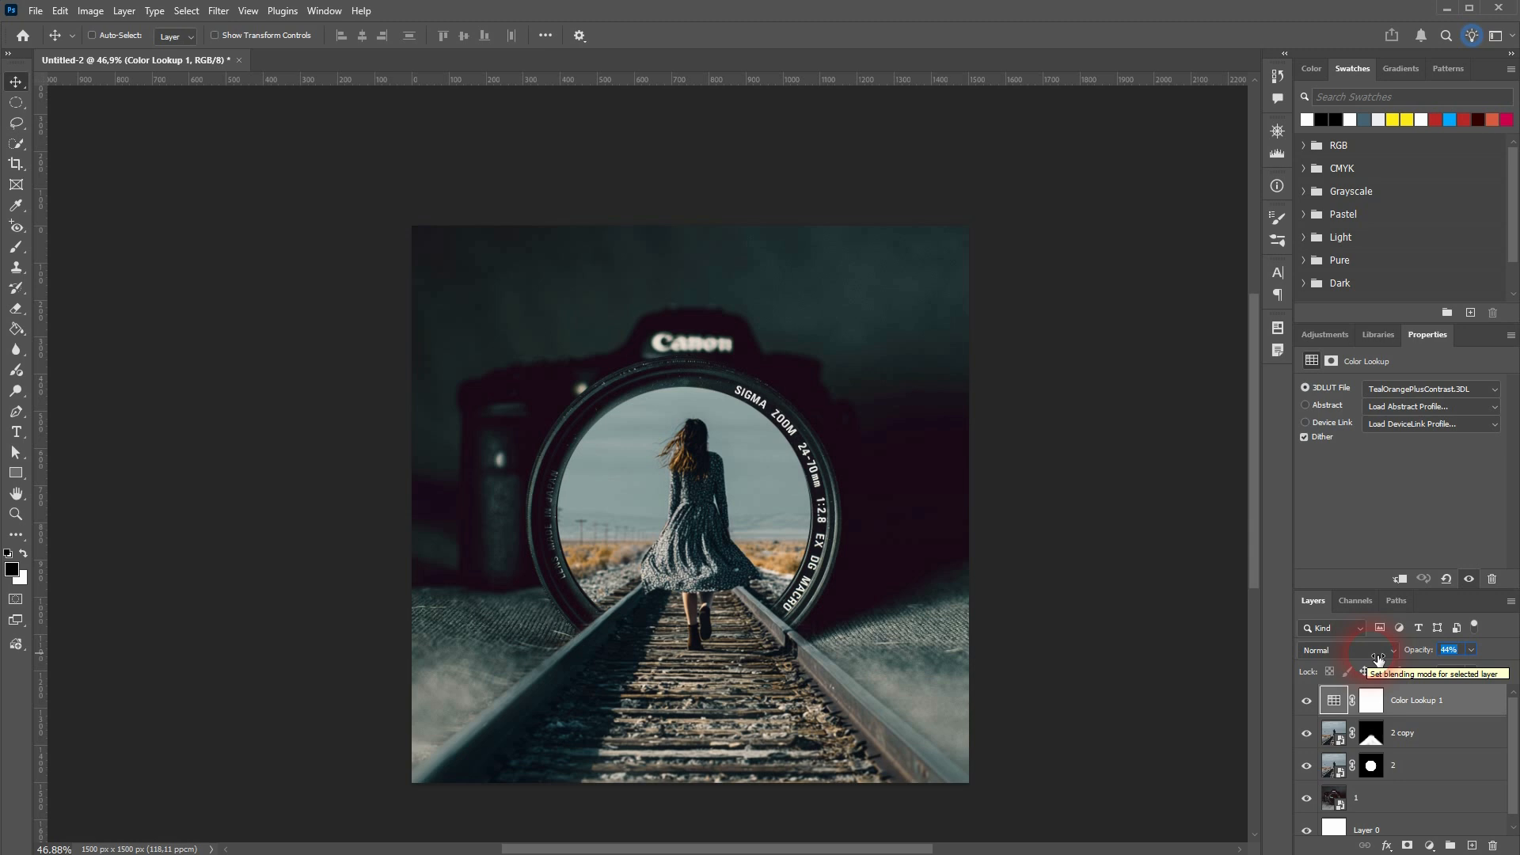
Step: Add a Curves adjustment layer directly above layer 1, the camera photo
left_click(1404, 807)
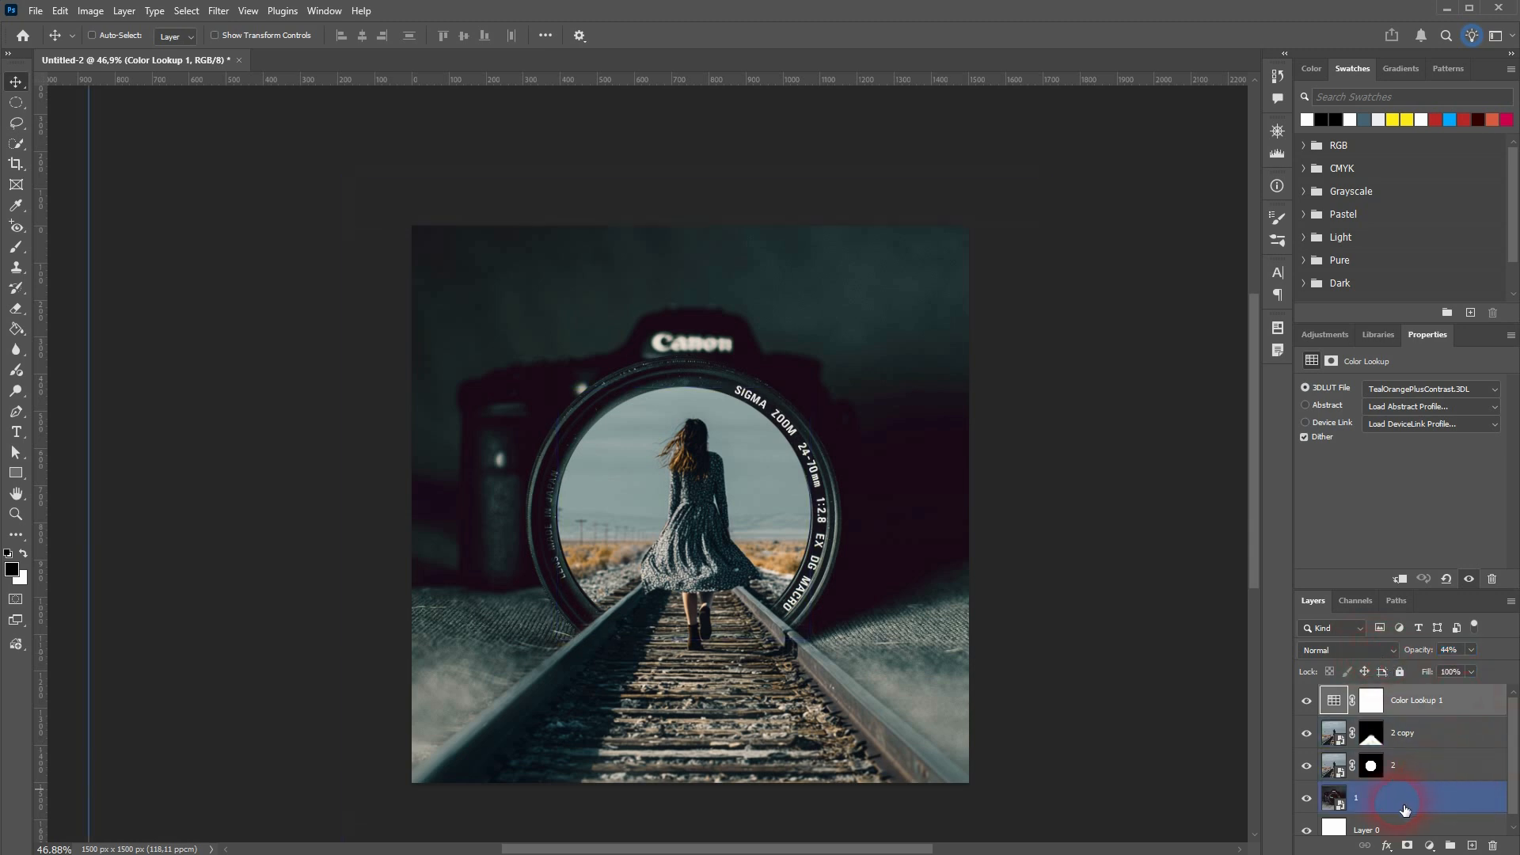
left_click(1410, 829)
left_click(1429, 847)
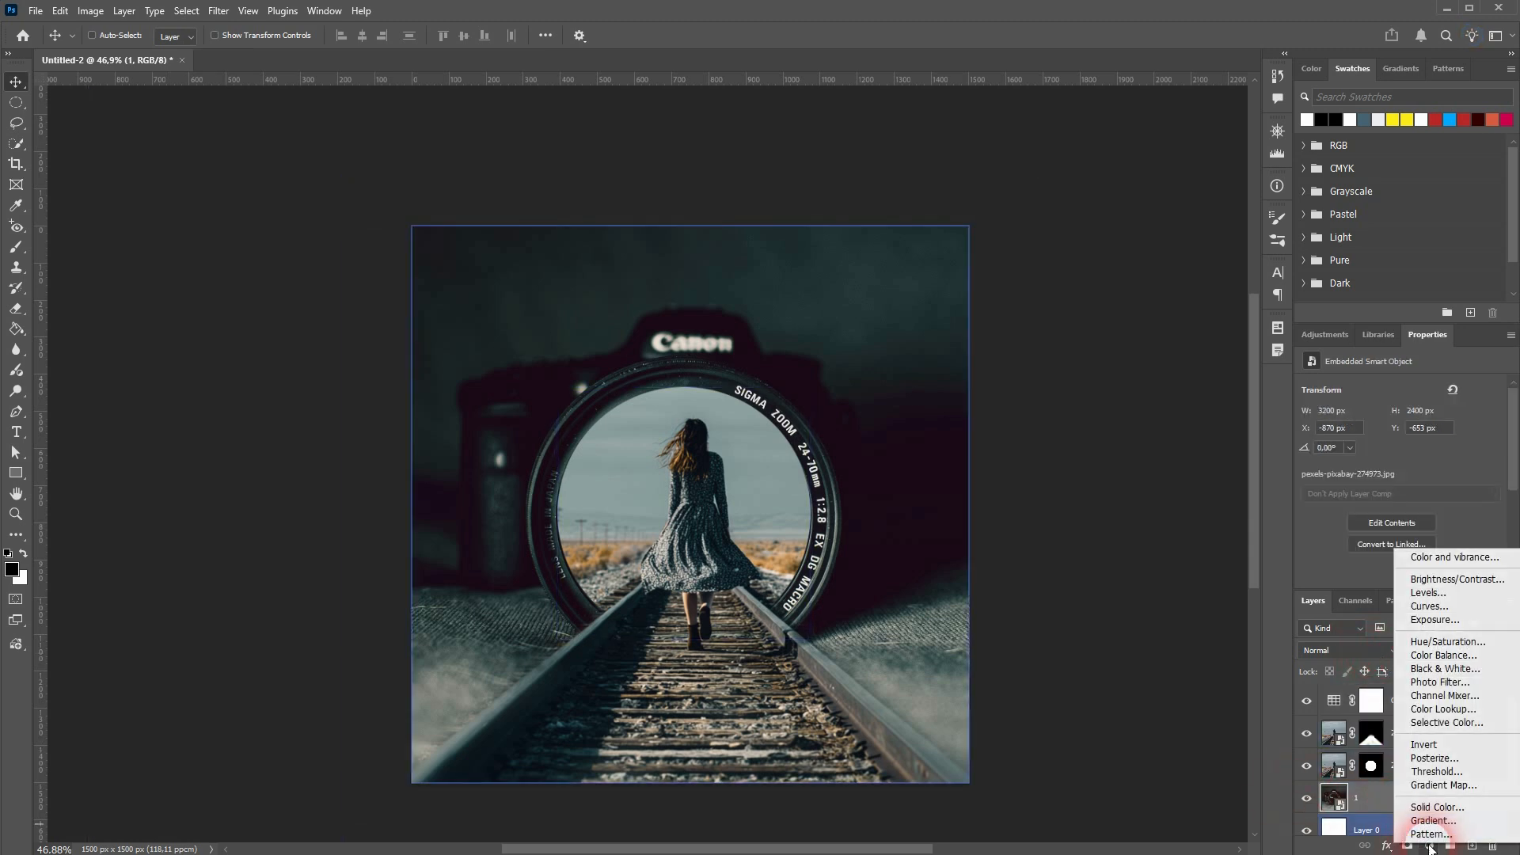
left_click(1458, 649)
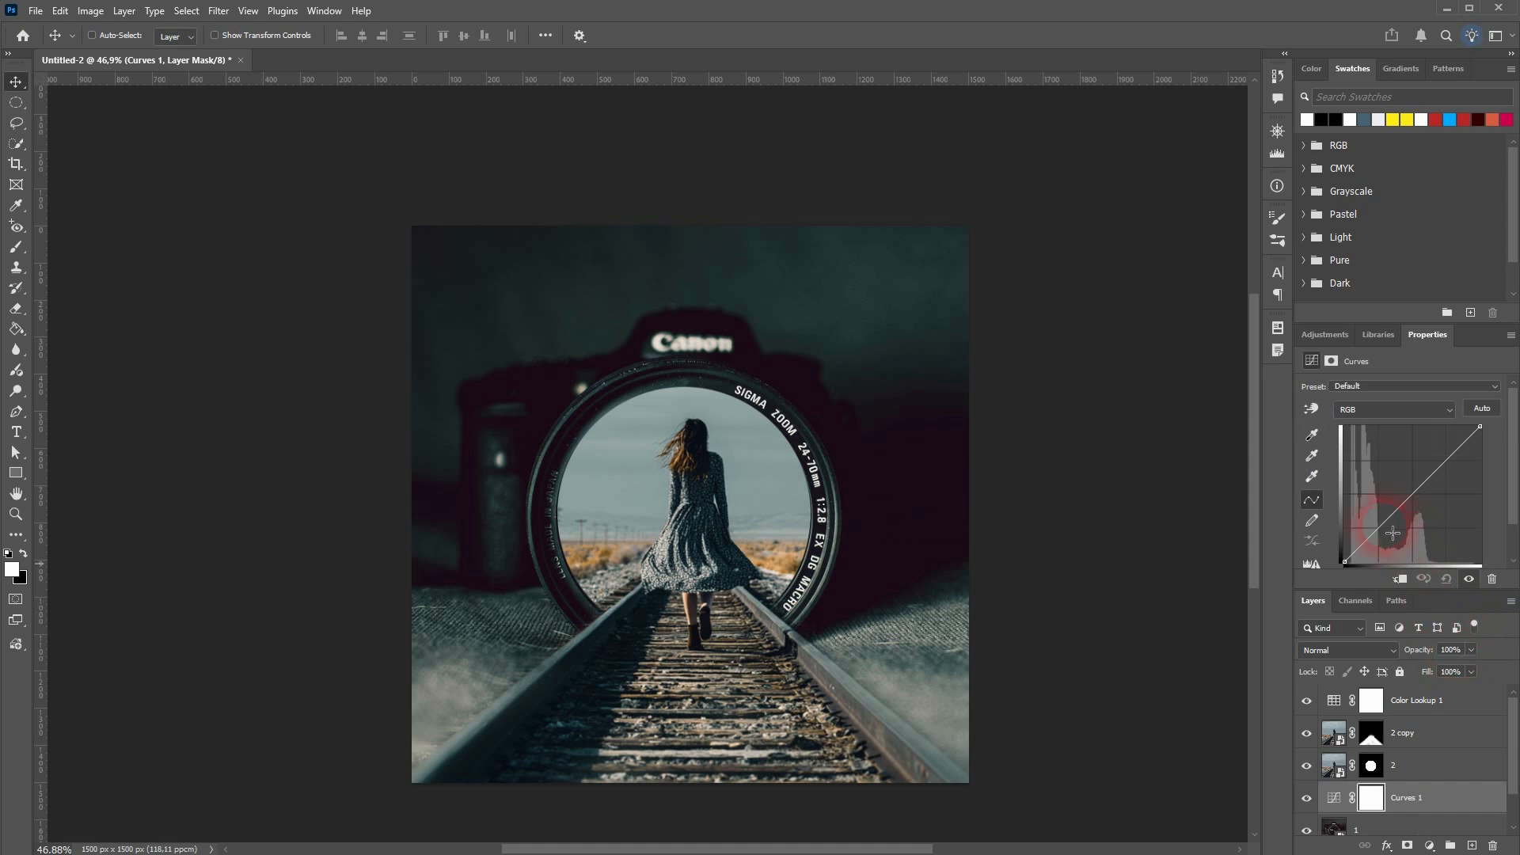
Step: Shape the RGB curve for more contrast, lifting the midtones and highlights while holding down the shadows
left_click_drag(1385, 537, 1387, 543)
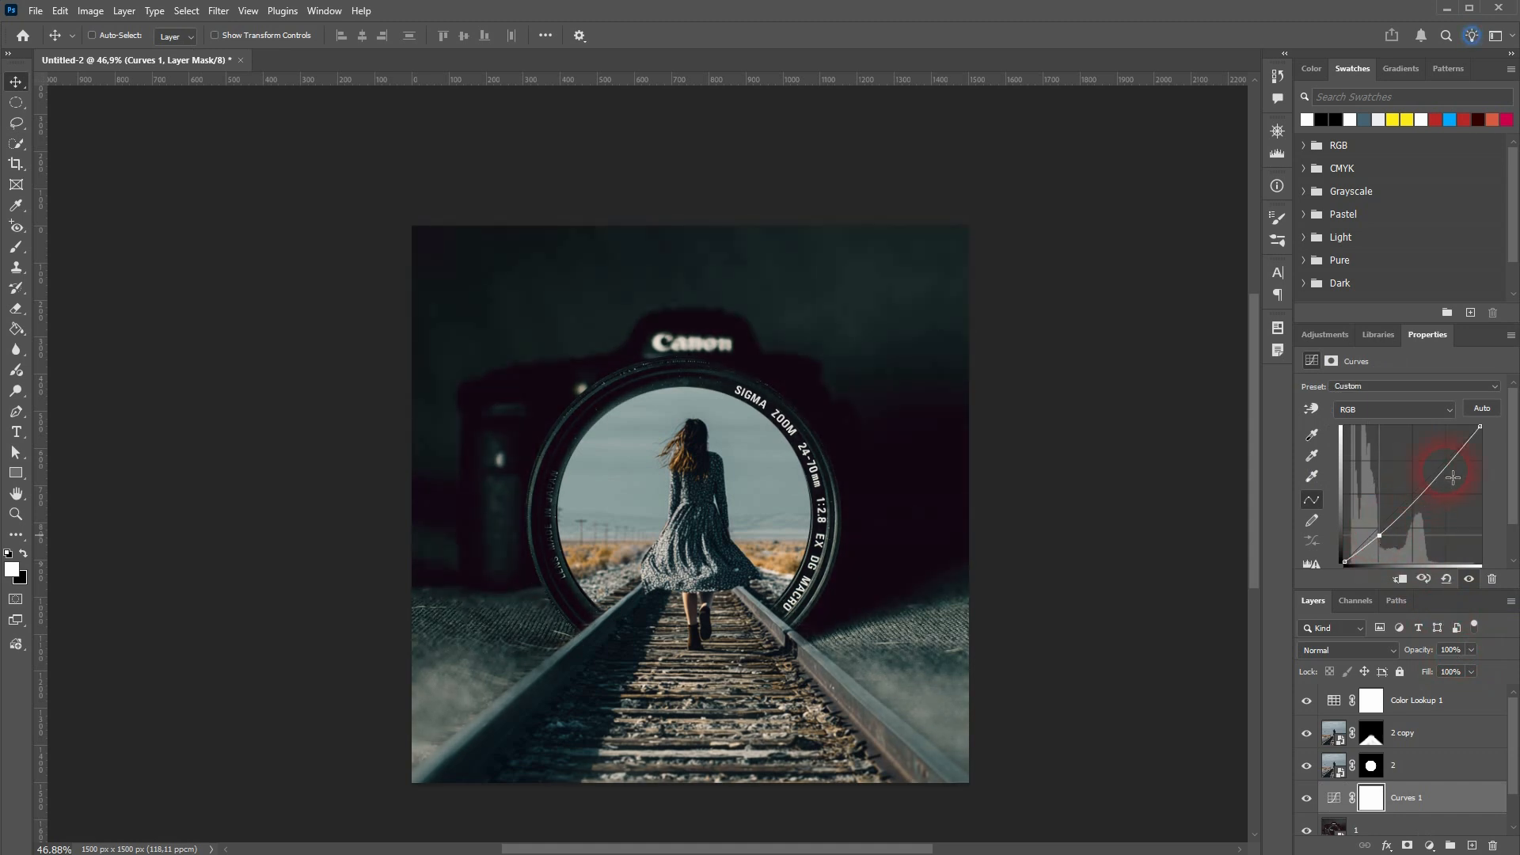
left_click_drag(1452, 476, 1447, 470)
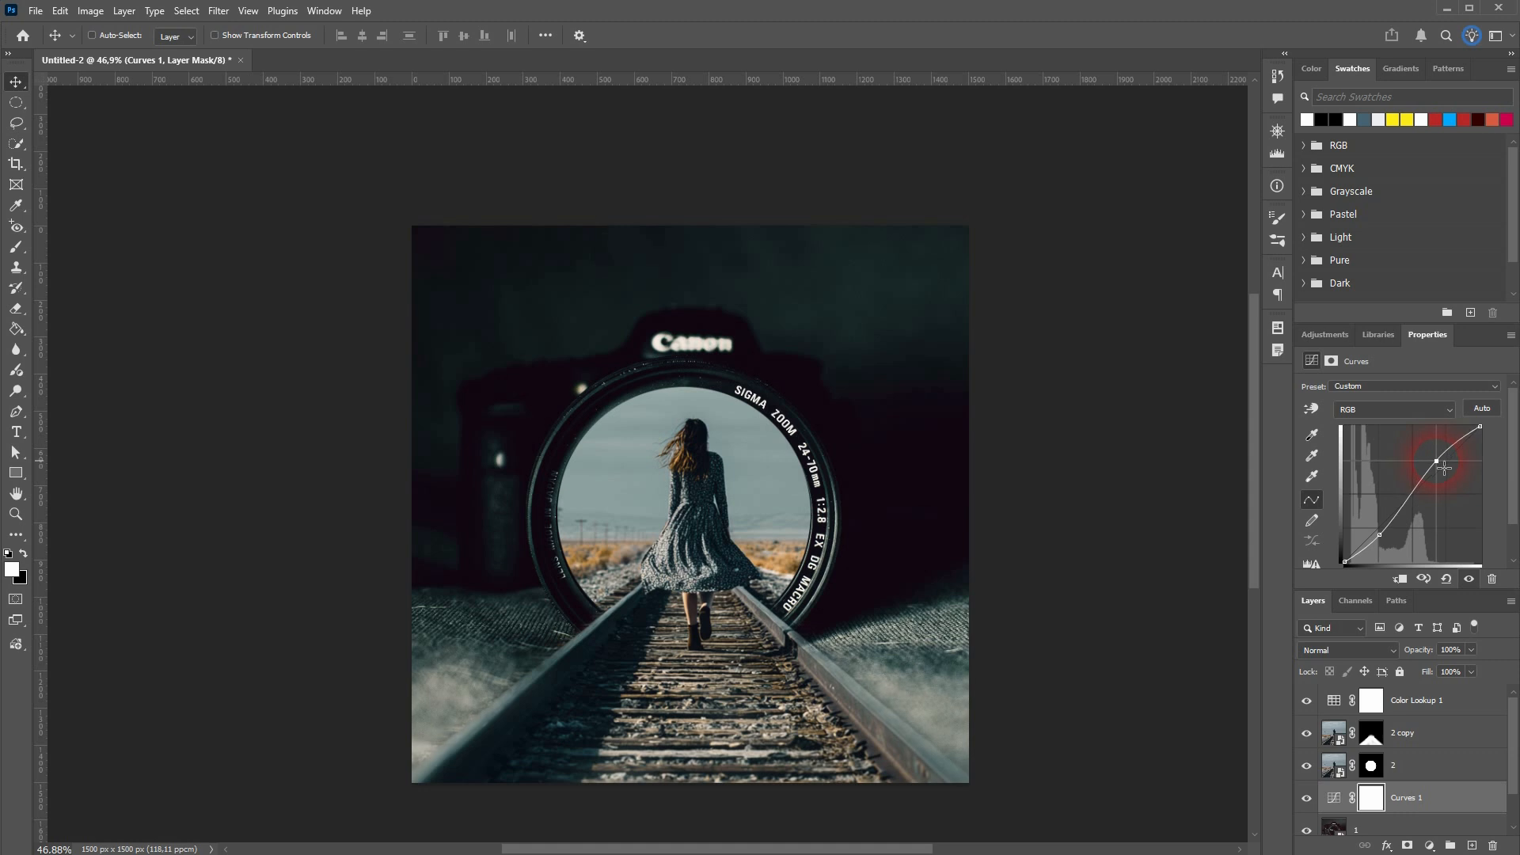
left_click(1484, 411)
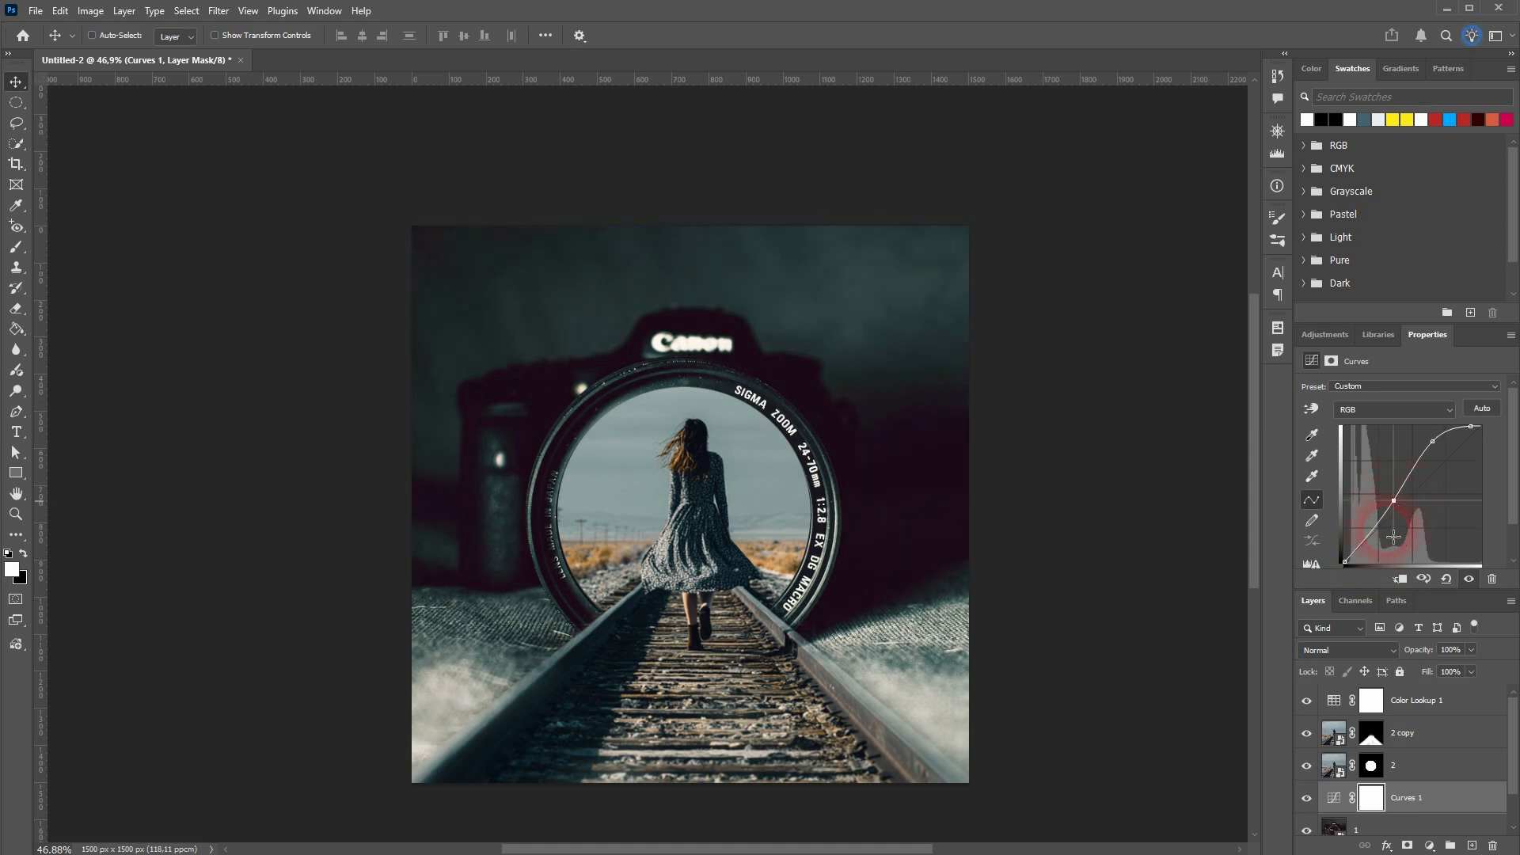
left_click_drag(1378, 541, 1378, 545)
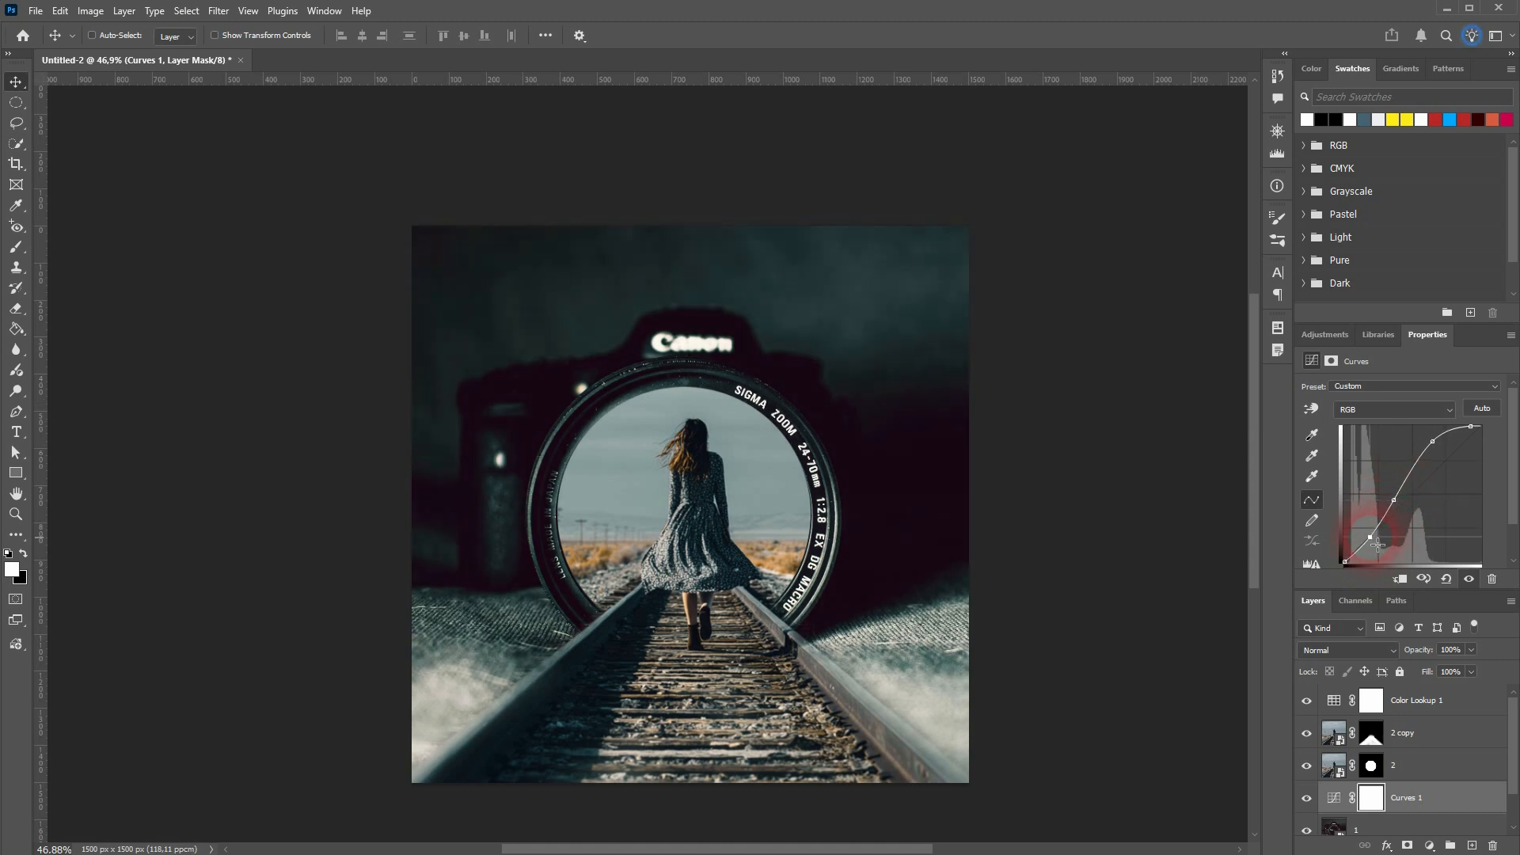
Step: Compare the image with and without the Curves adjustment, and soften the curve's highlights by moving the white point back to the corner
left_click(1309, 800)
left_click(1308, 799)
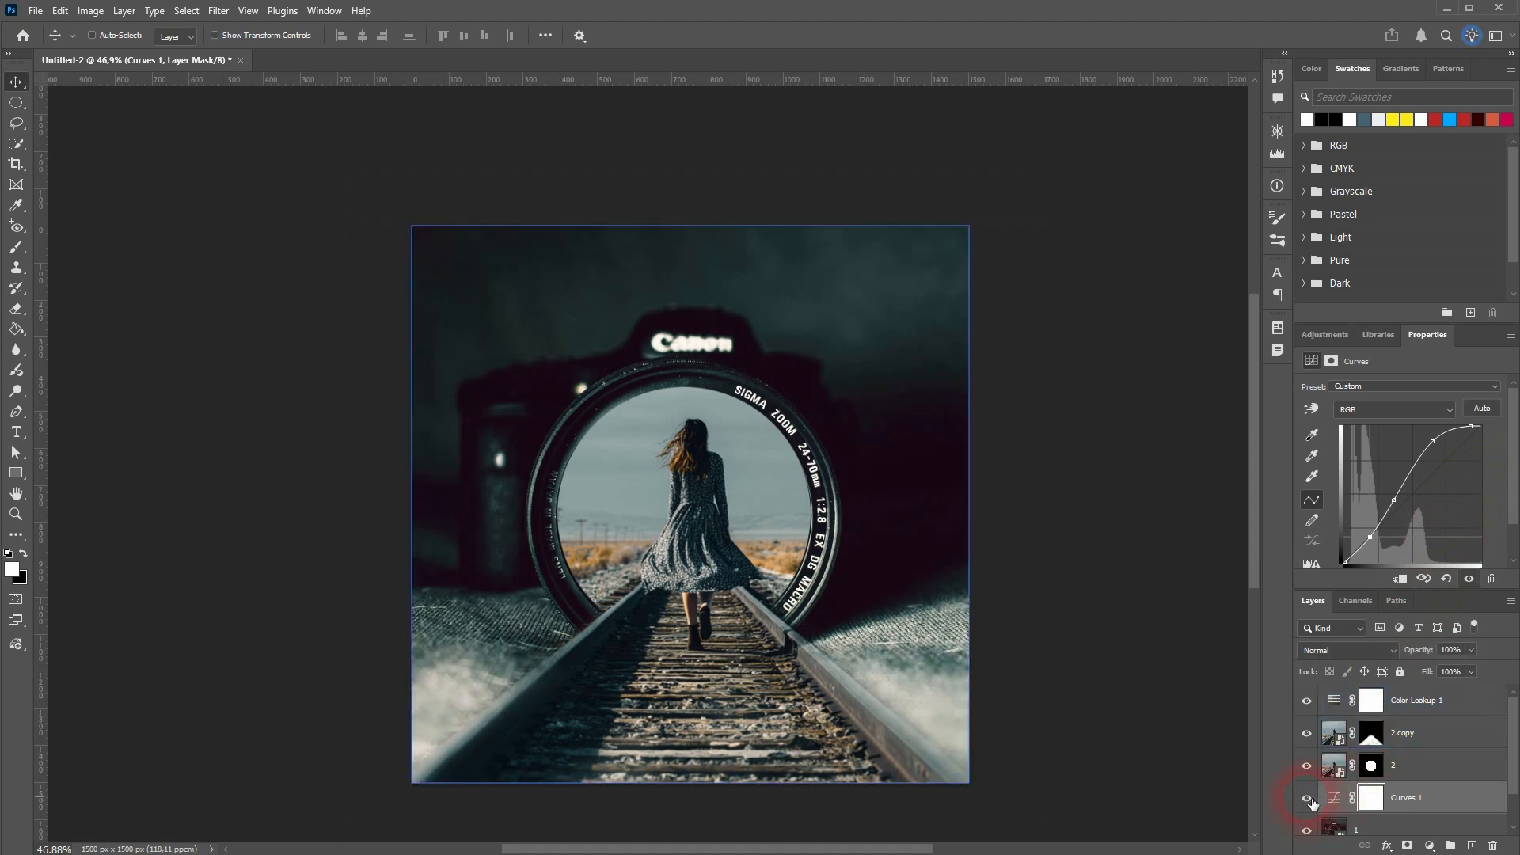
left_click(1309, 800)
left_click(1310, 801)
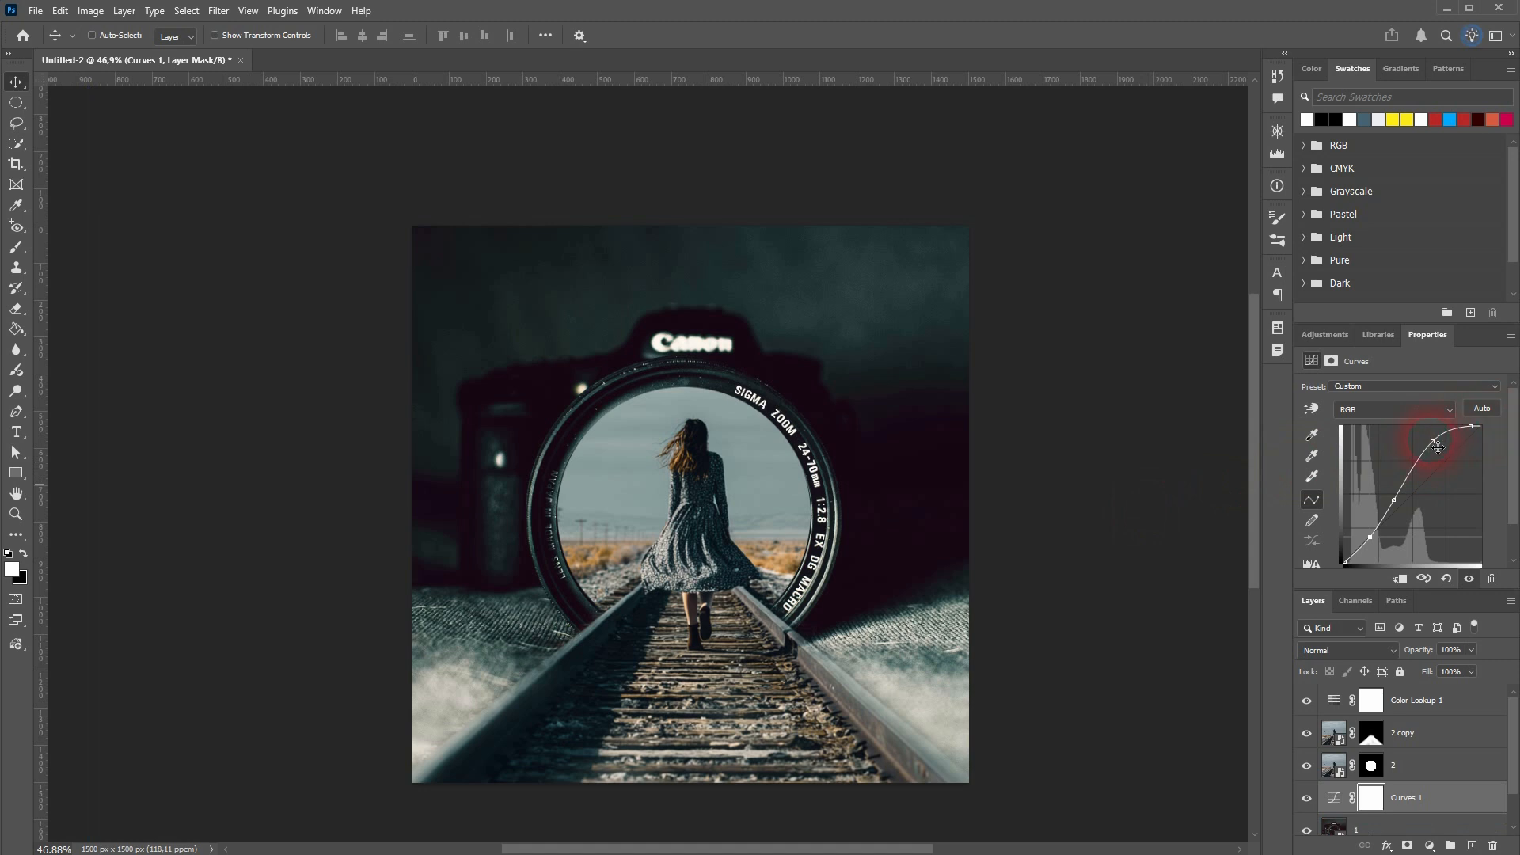
left_click_drag(1434, 448, 1479, 428)
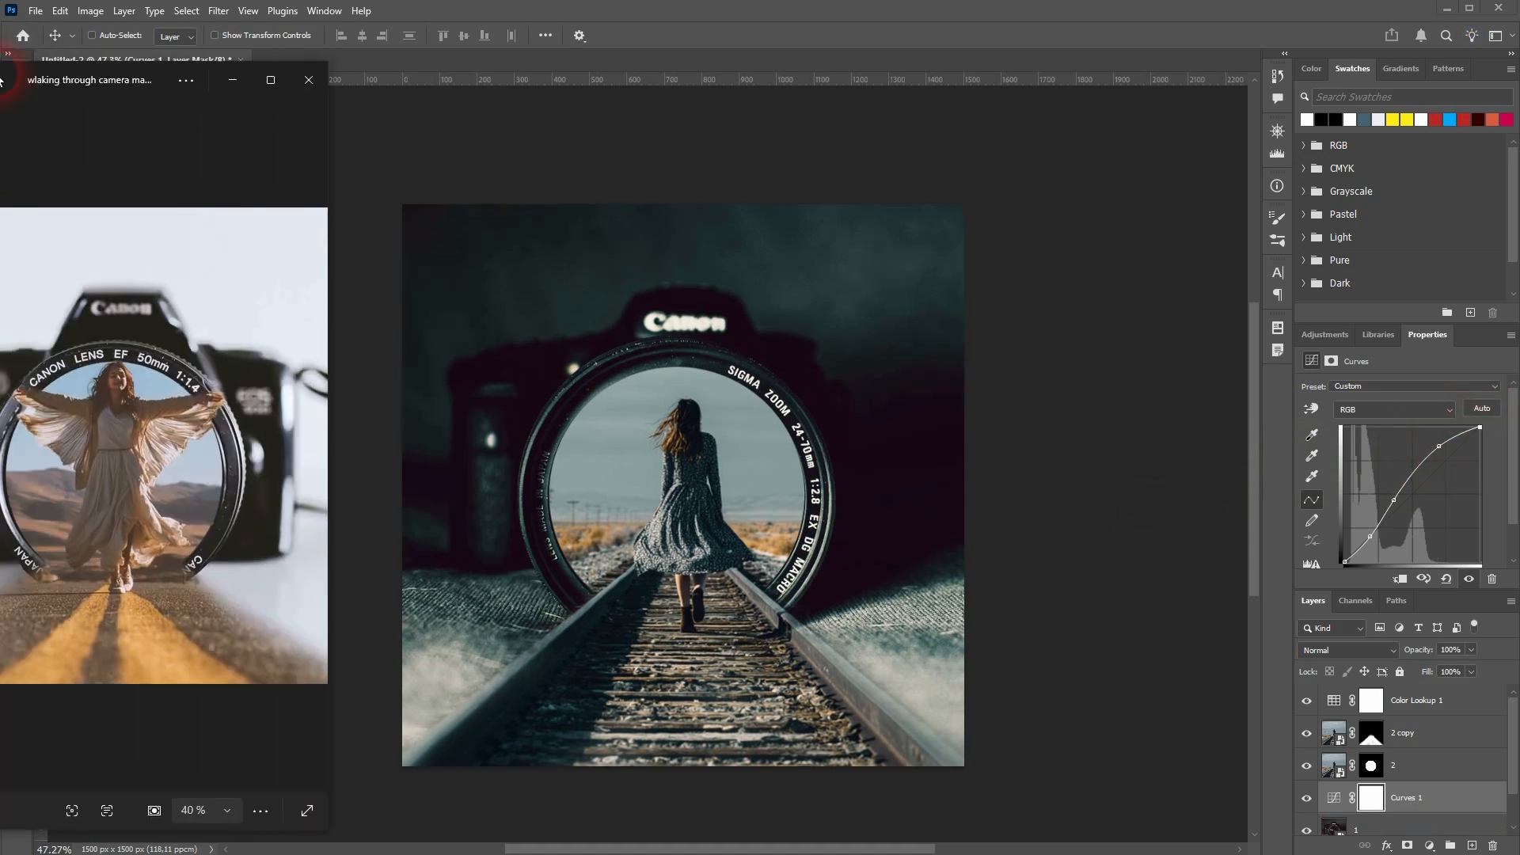
Step: Place the reference image of the woman walking through the camera beside the composite and compare the two
left_click_drag(110, 62, 228, 78)
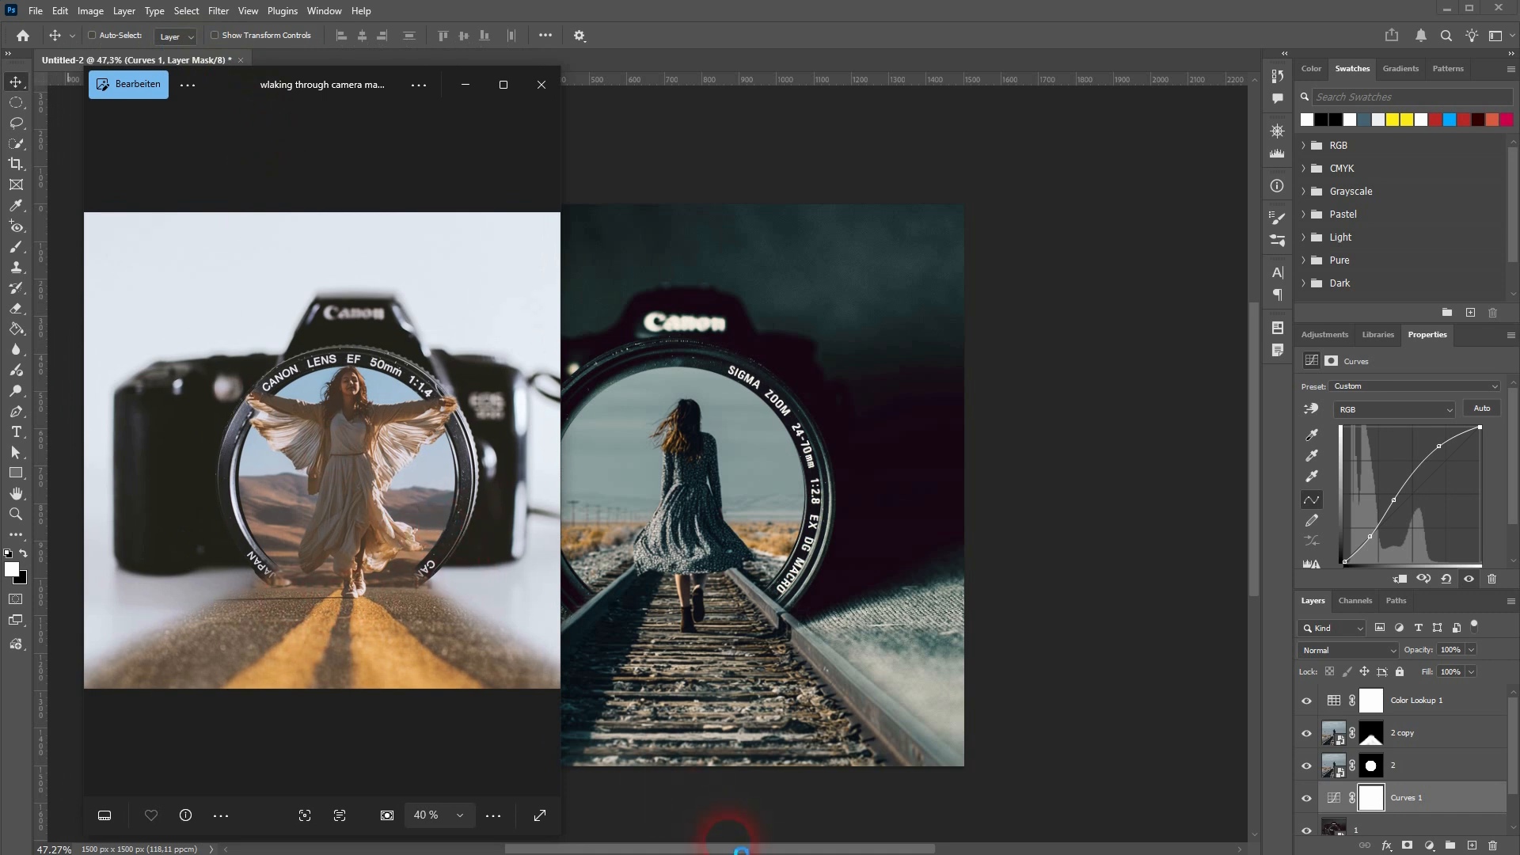
left_click(725, 846)
left_click_drag(703, 849, 629, 849)
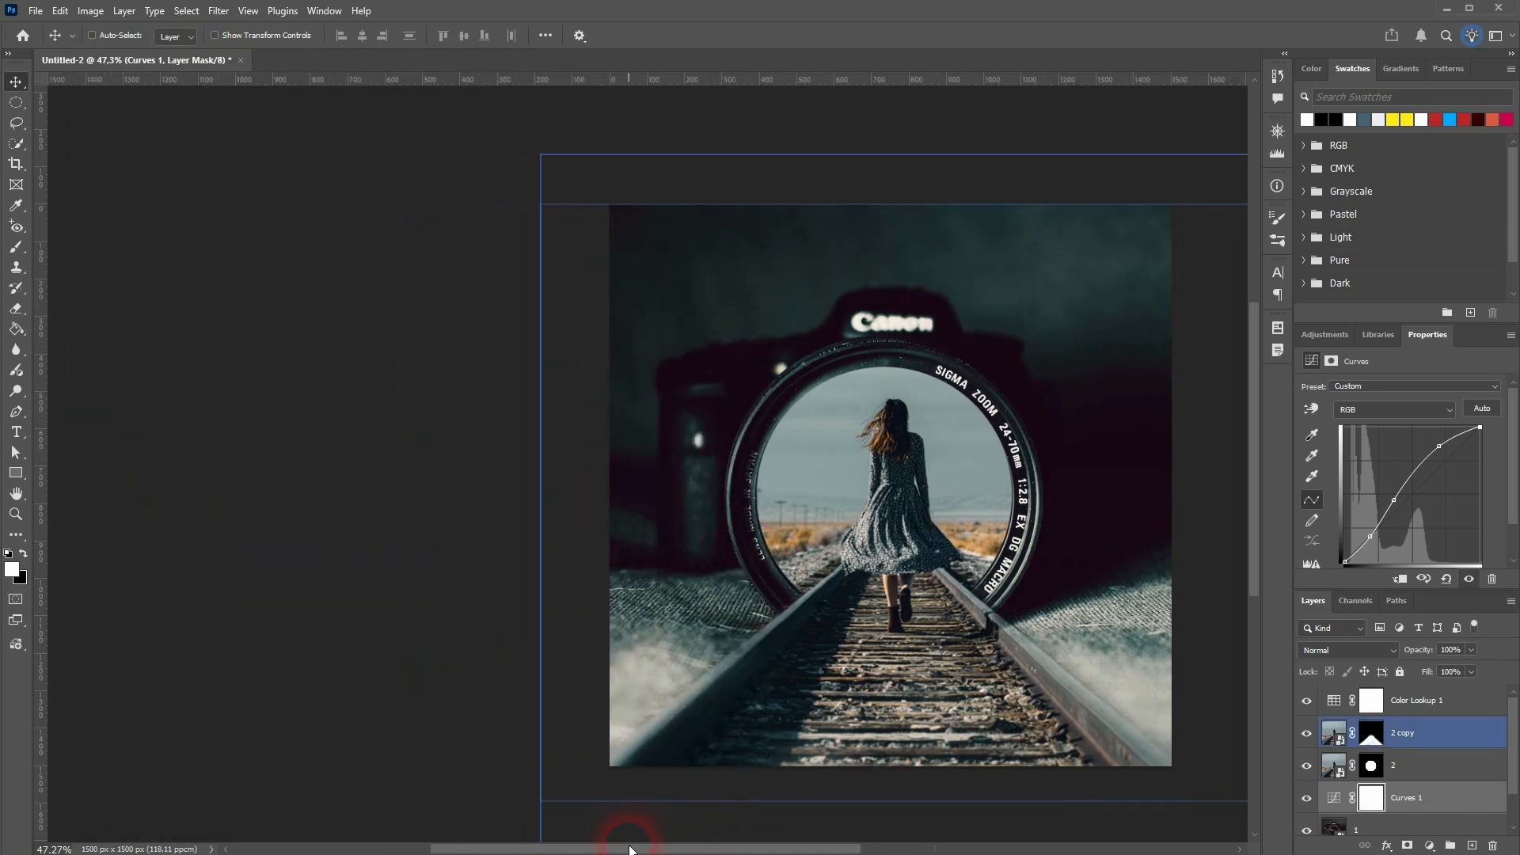
left_click(726, 854)
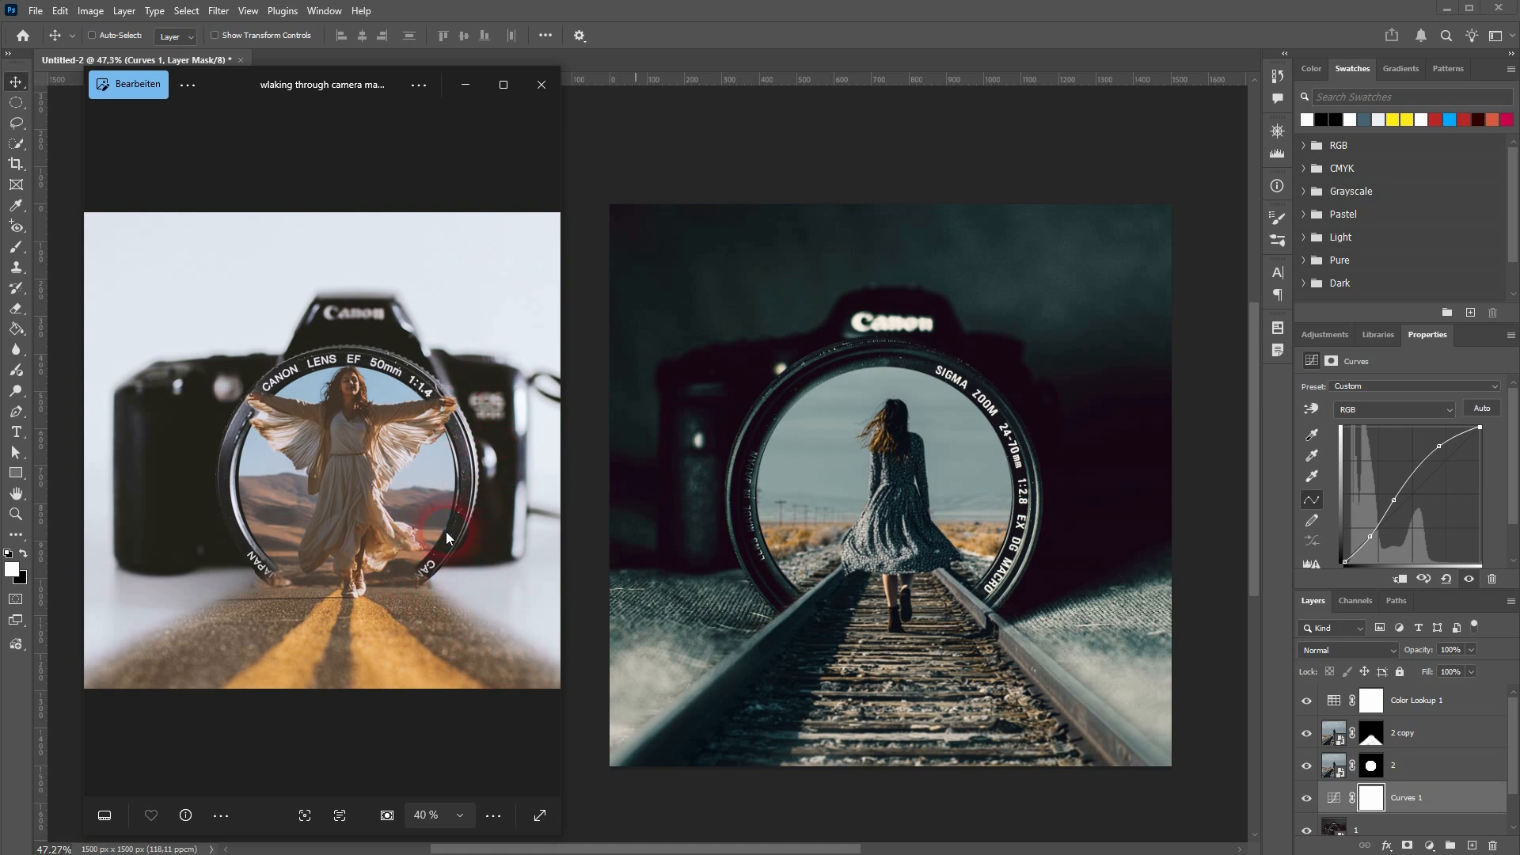
Step: Change the 3D LUT of the Color Lookup 1 adjustment layer to DropBlues.3DL
left_click(1455, 705)
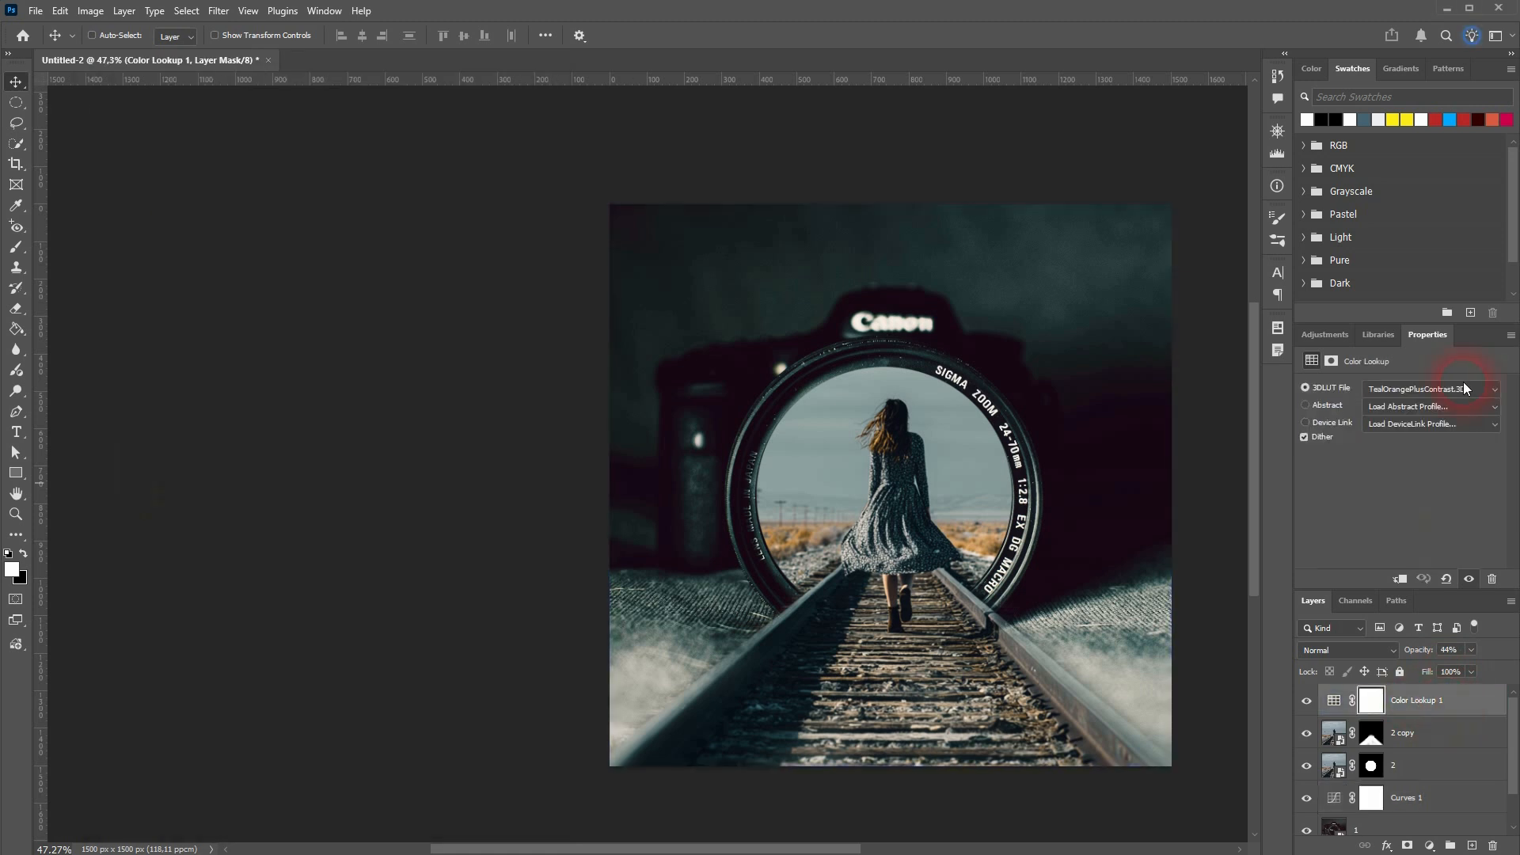
left_click(1472, 389)
left_click(1453, 532)
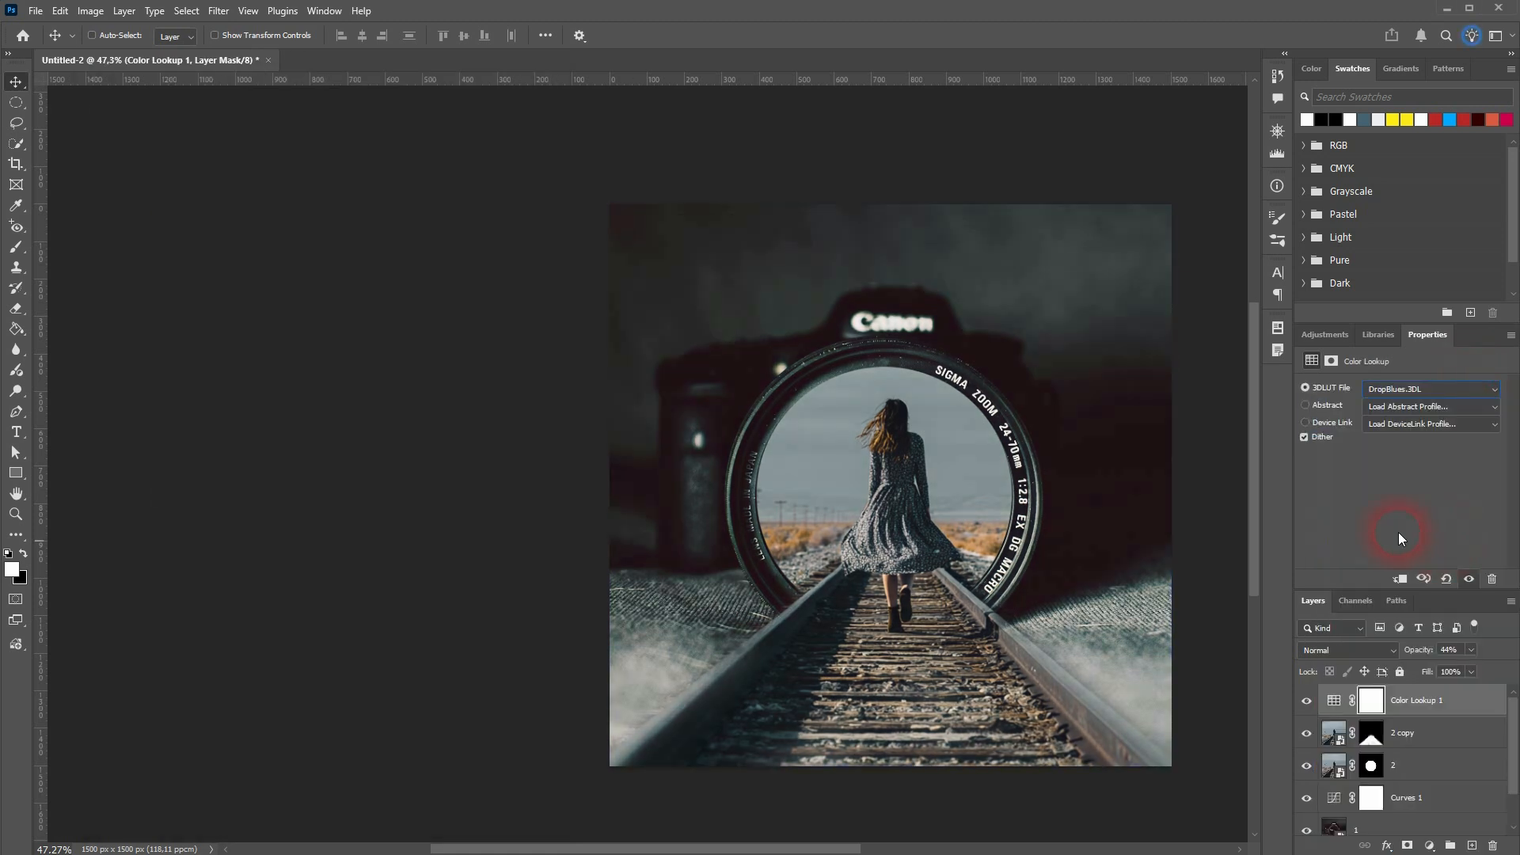
left_click(1422, 389)
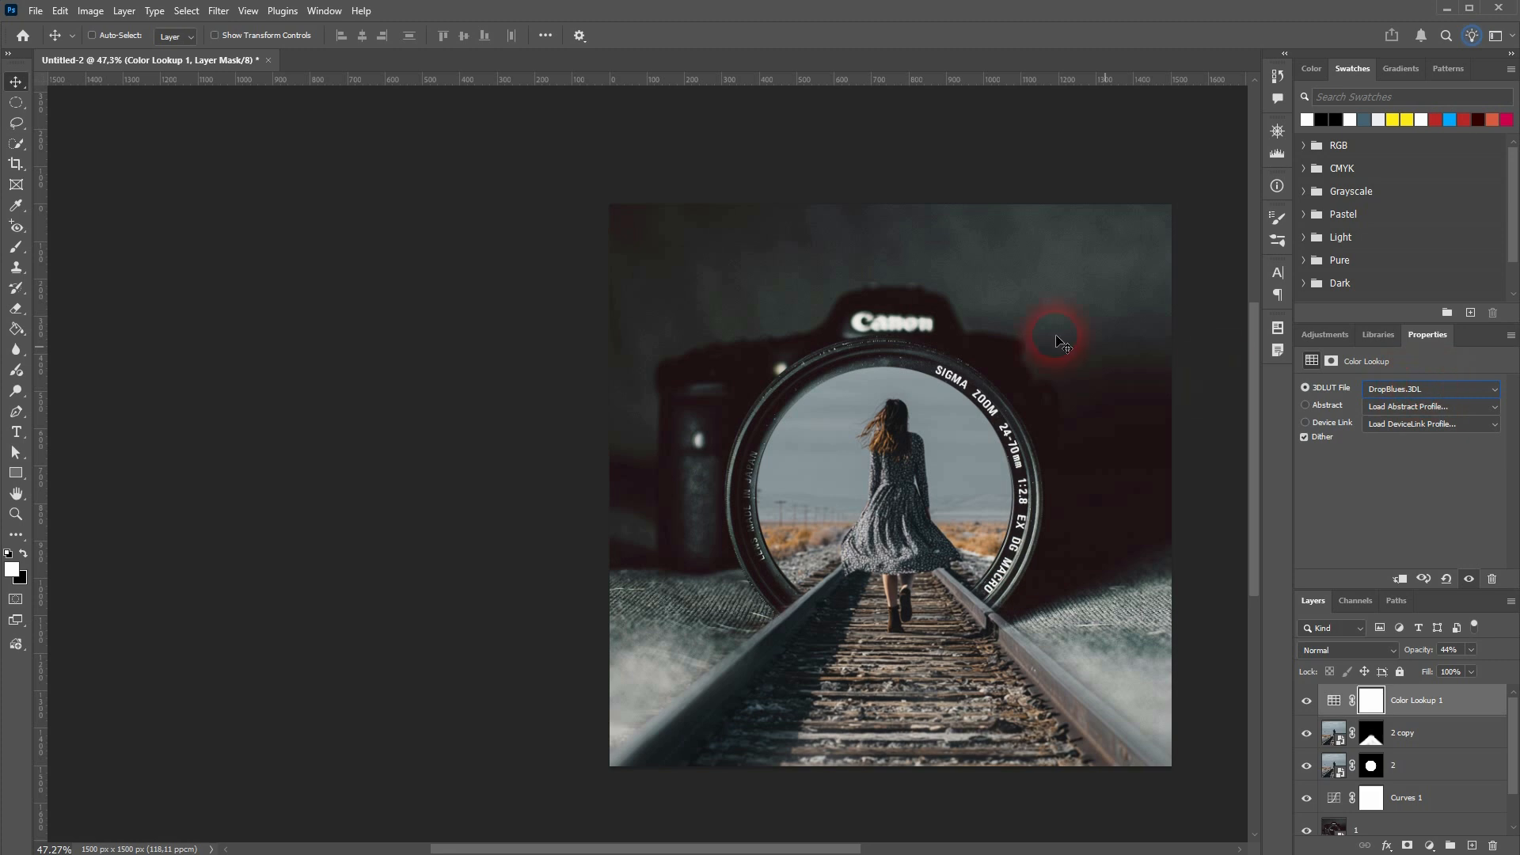
Step: Lower the shadow point of the Curves 1 adjustment slightly to darken the shadows, and fit the whole composite on screen
left_click(1450, 802)
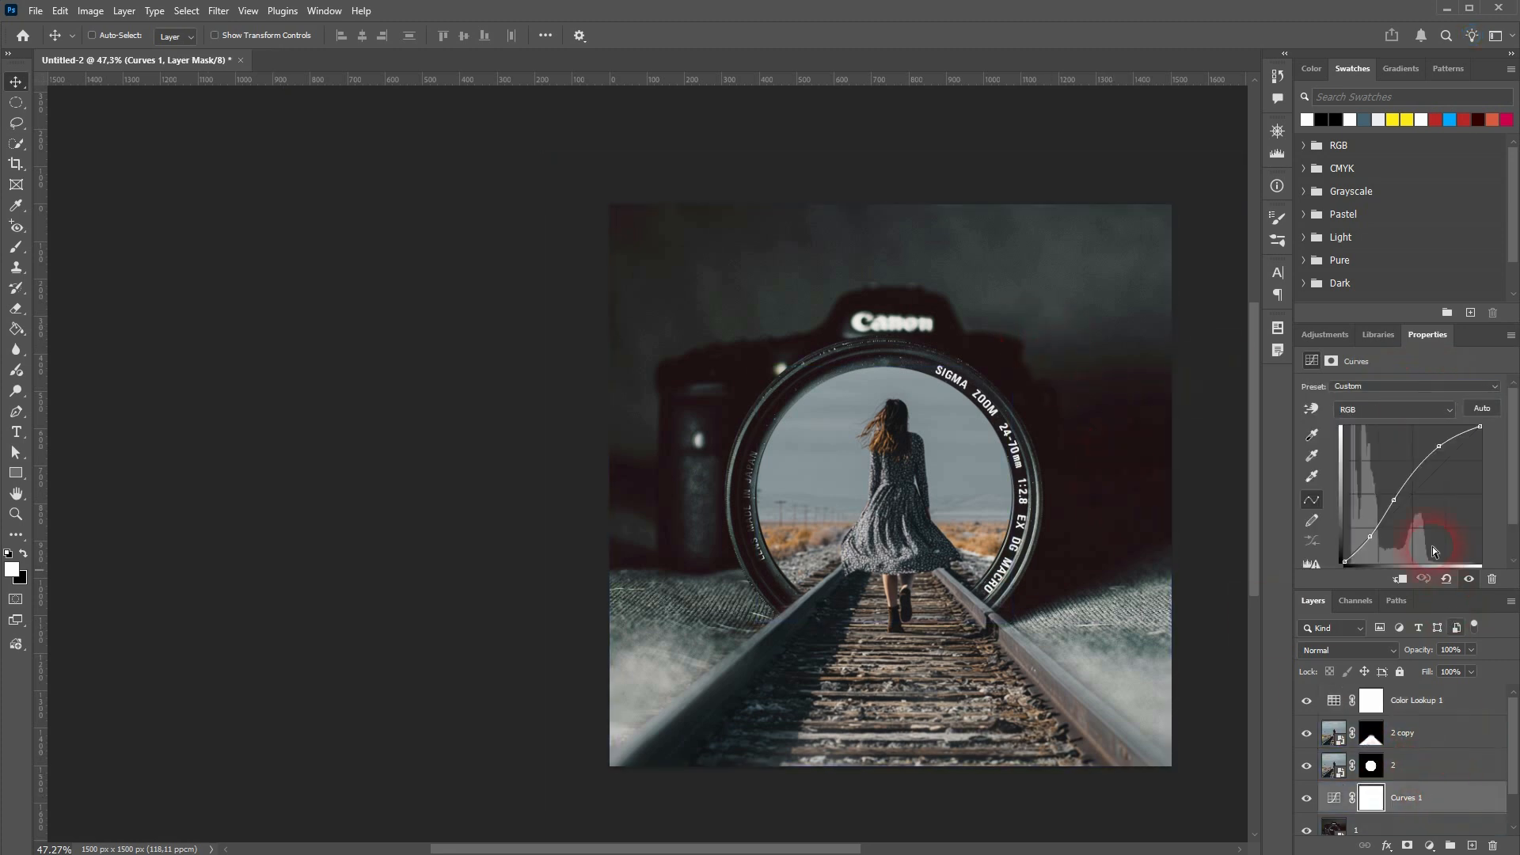
mouse_move(1370, 536)
left_mouse_down()
mouse_move(1381, 552)
mouse_move(1371, 542)
left_mouse_up()
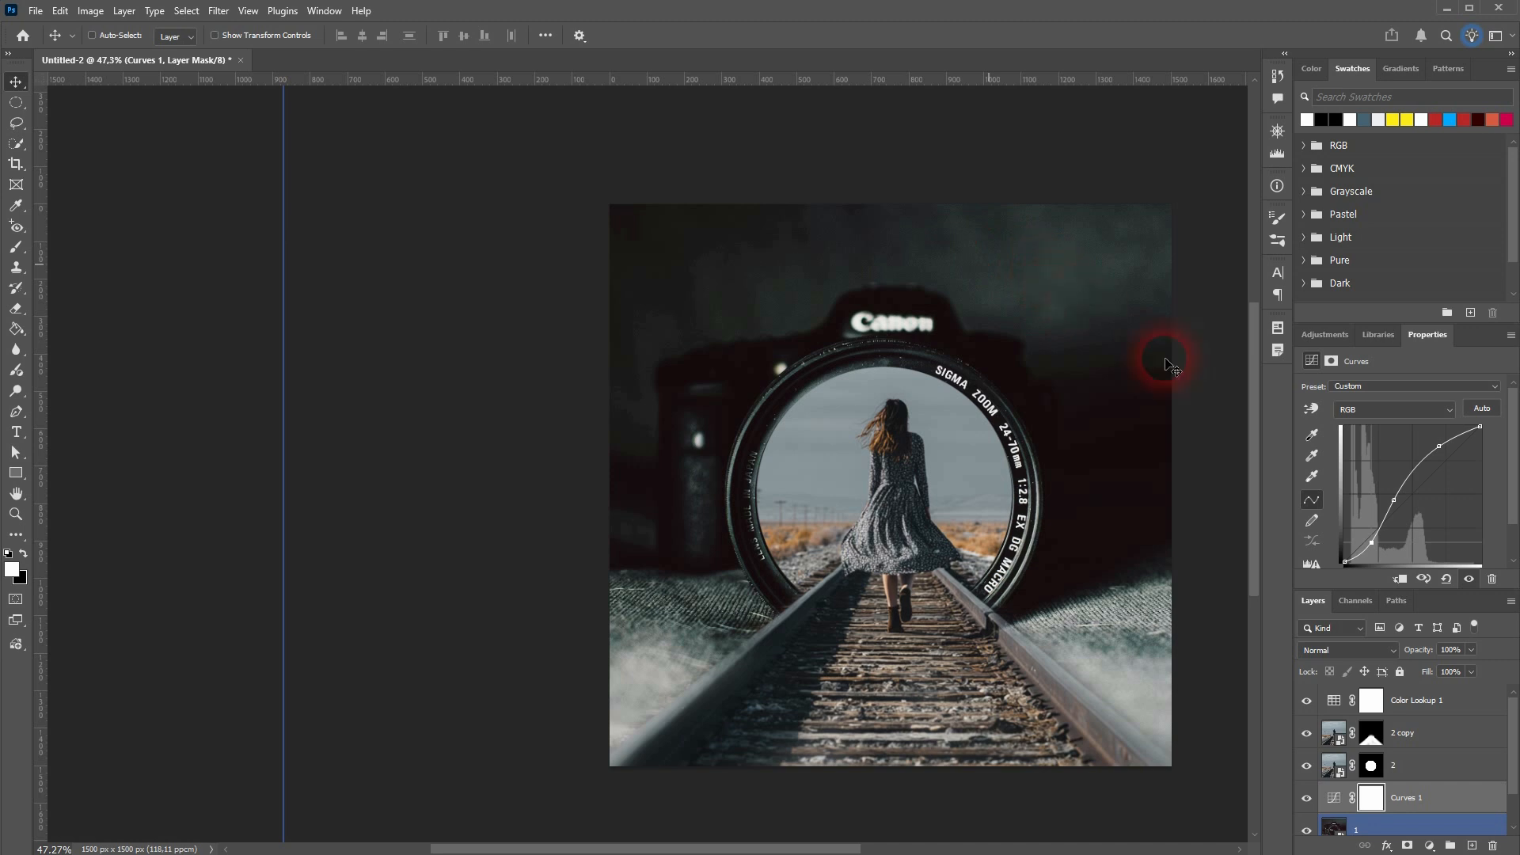
left_click(1132, 624, "ctrl")
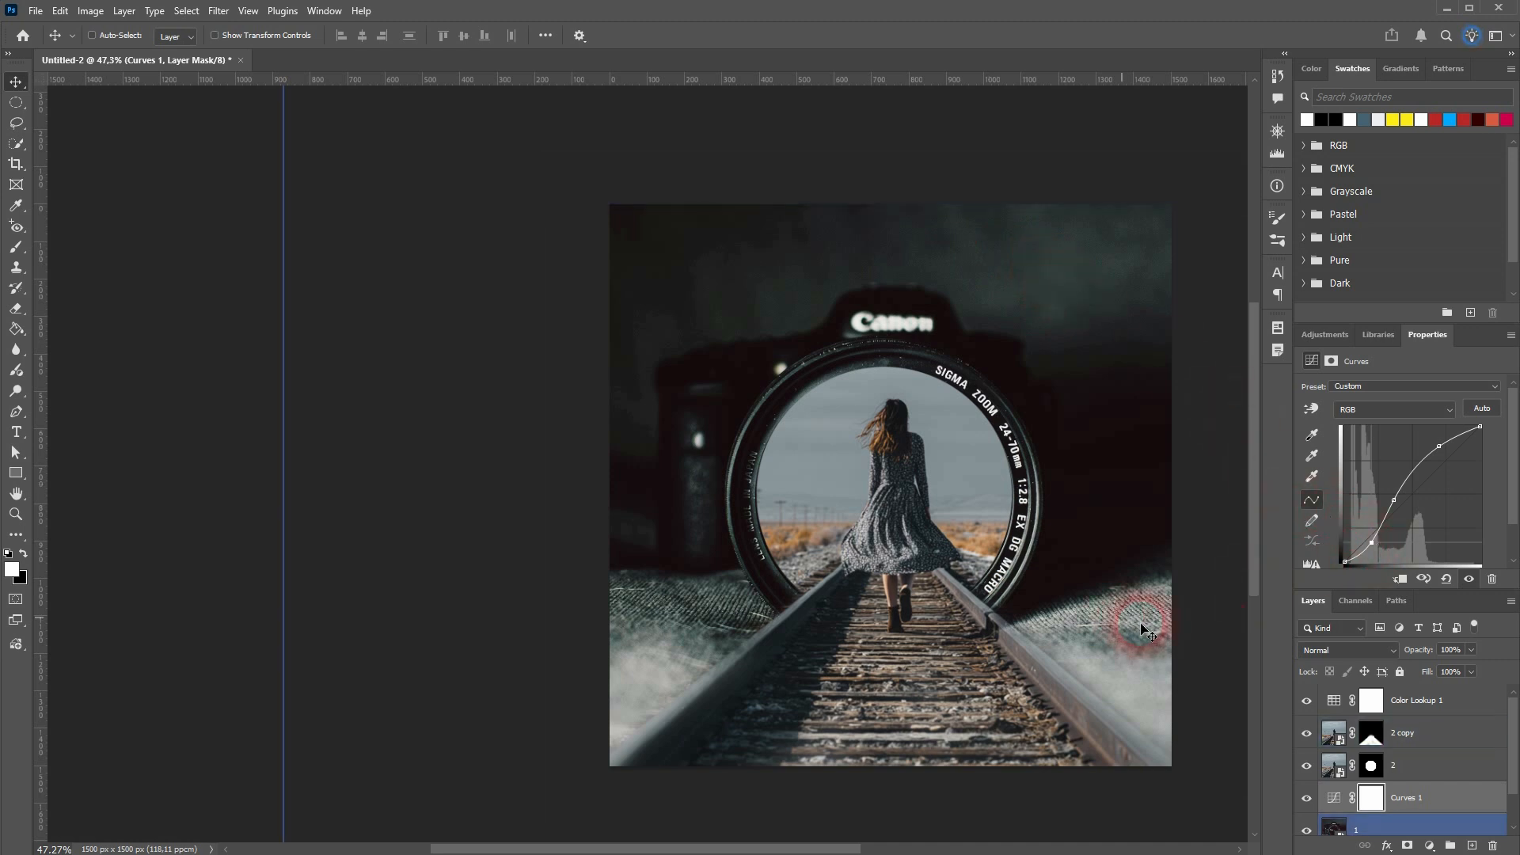
key("ctrl+0")
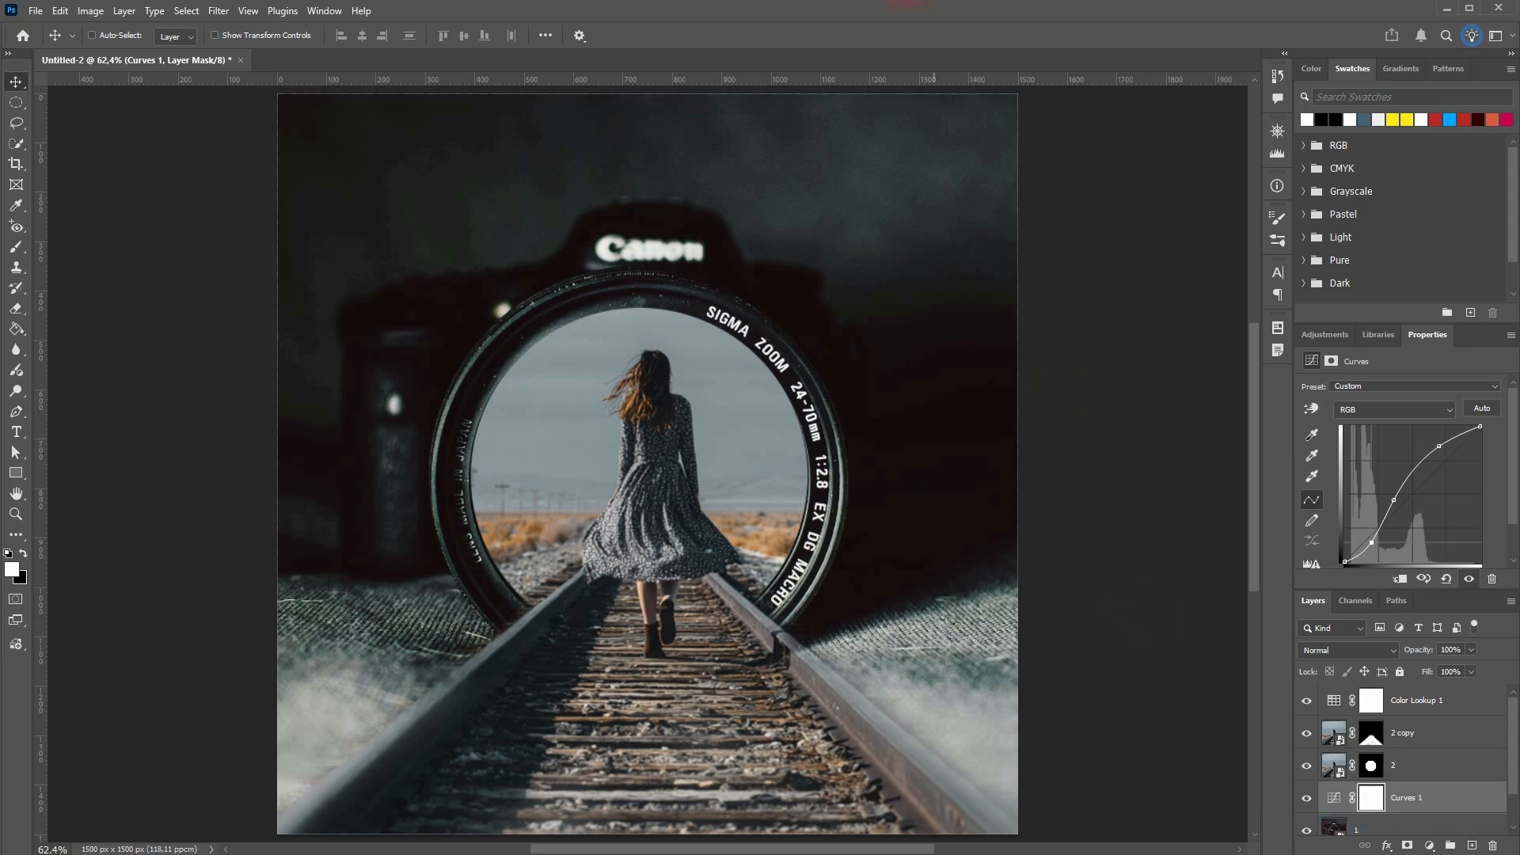